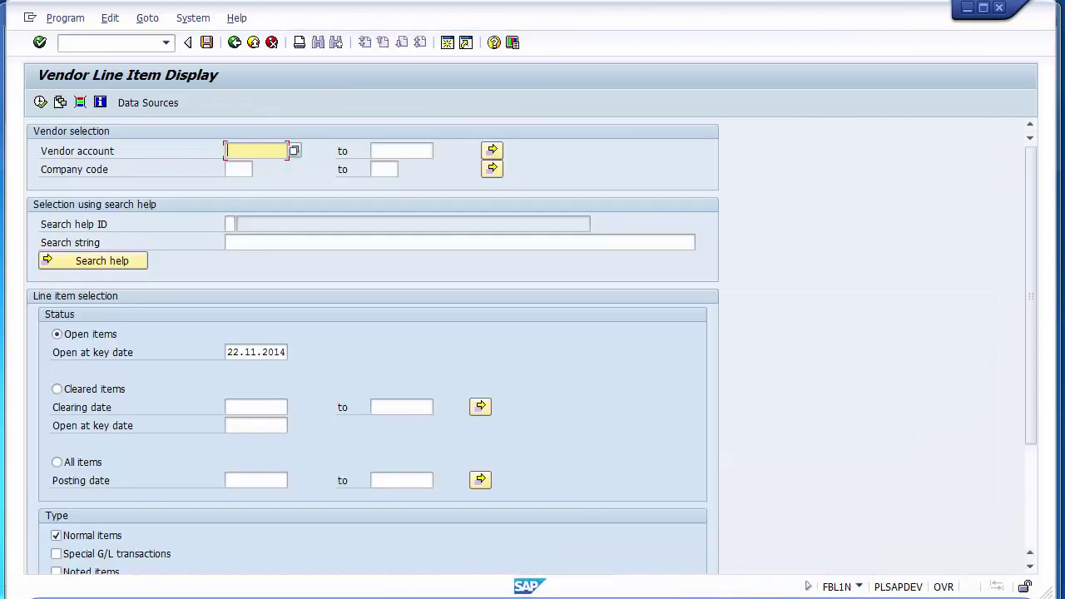
# Run FBL1N for vendor 2070 in company code 1000 to list its open items
pyautogui.click(238, 169)
pyautogui.write('1000')
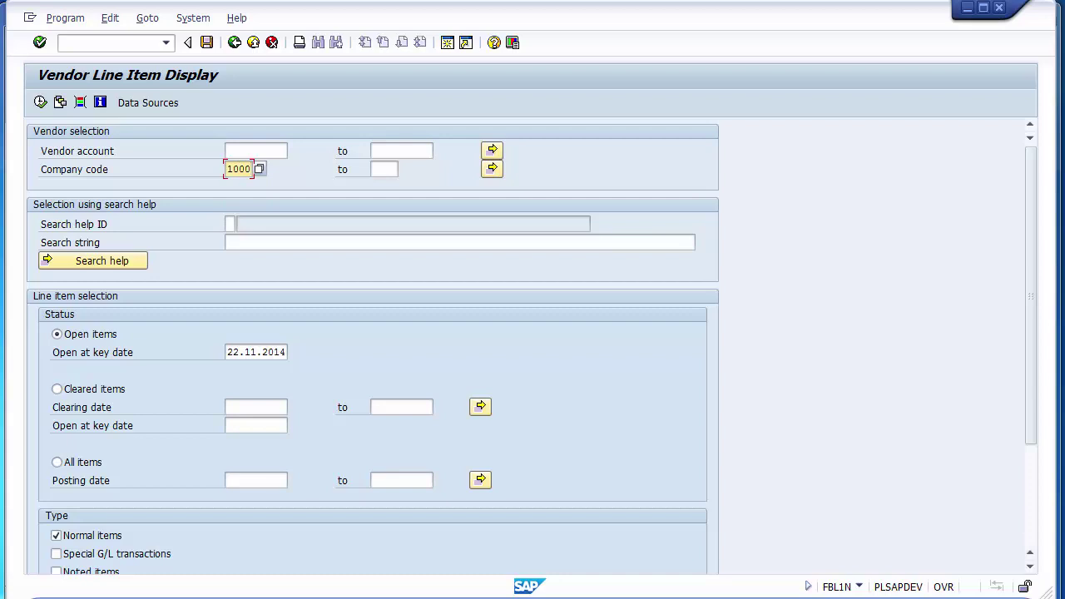
pyautogui.click(256, 151)
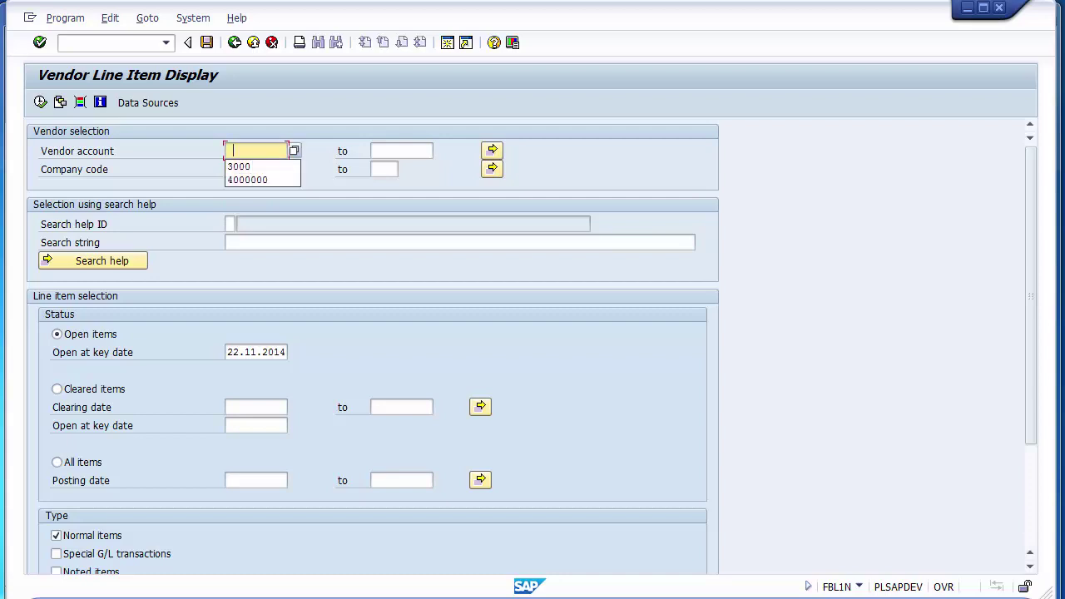
pyautogui.write('2070')
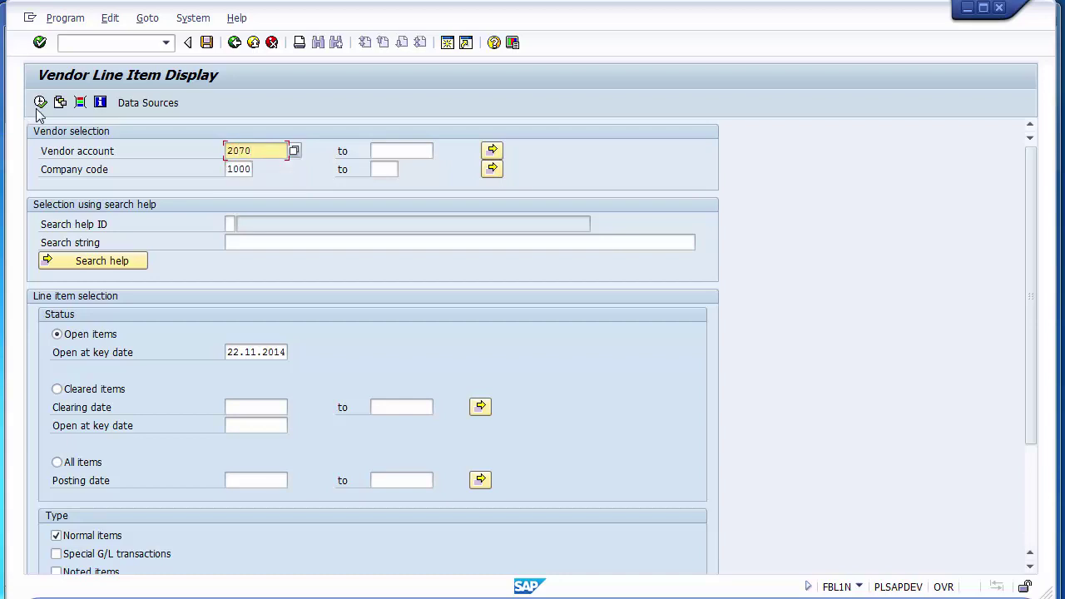
pyautogui.click(40, 103)
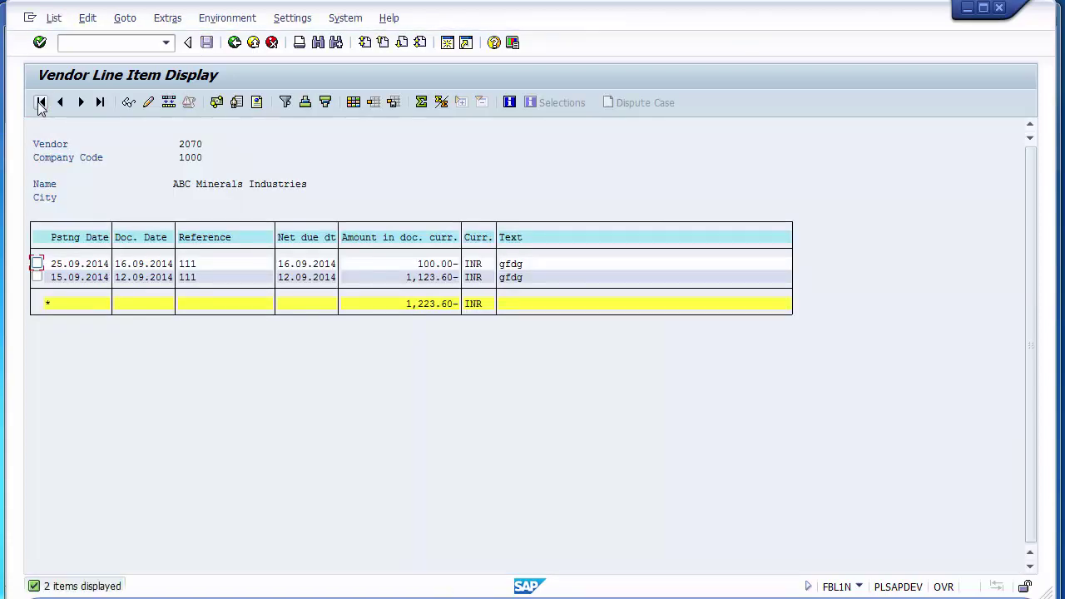
# Add a Document Type column to the open-item list layout, showing KR for both items
pyautogui.click(442, 278)
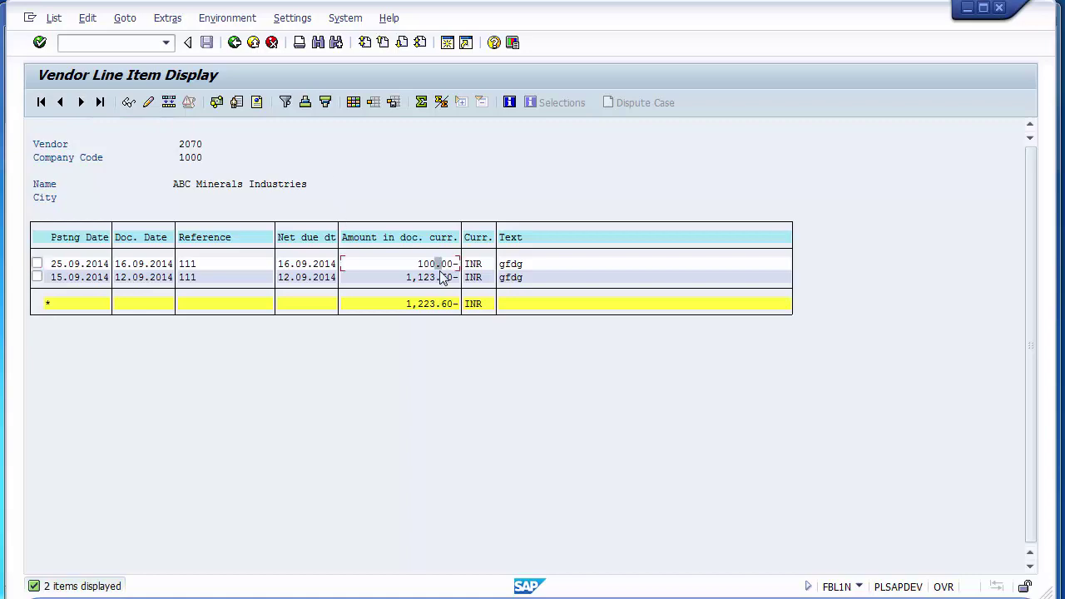
pyautogui.click(354, 103)
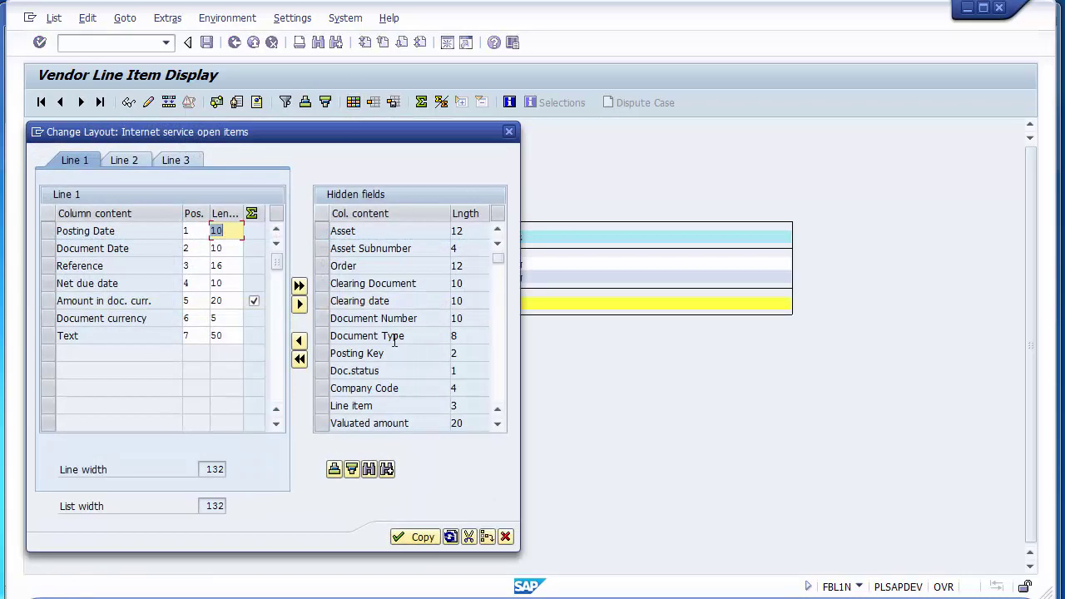
pyautogui.click(334, 469)
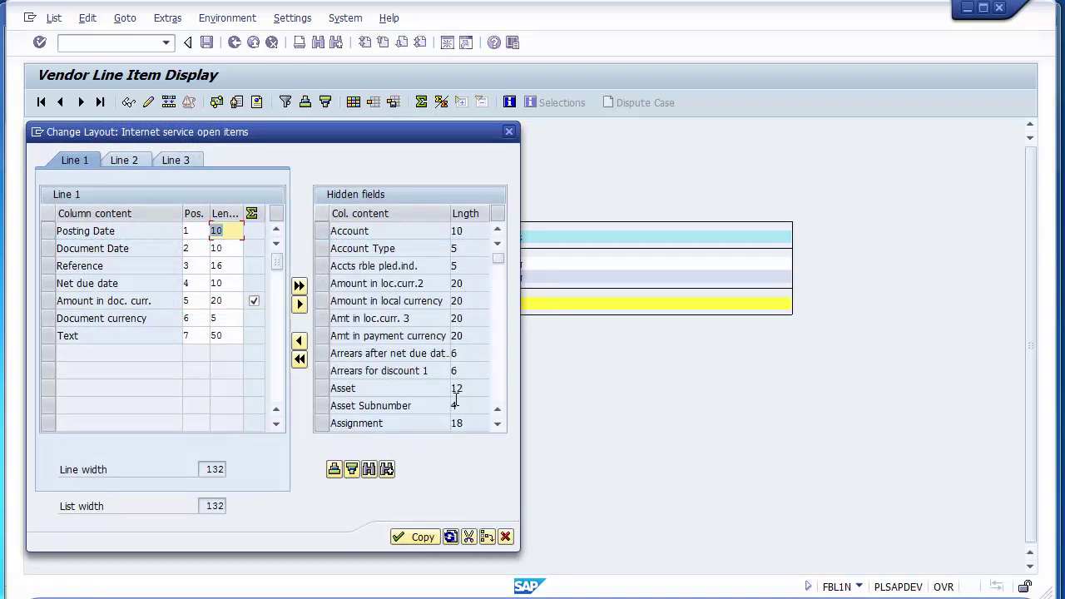
pyautogui.click(497, 389)
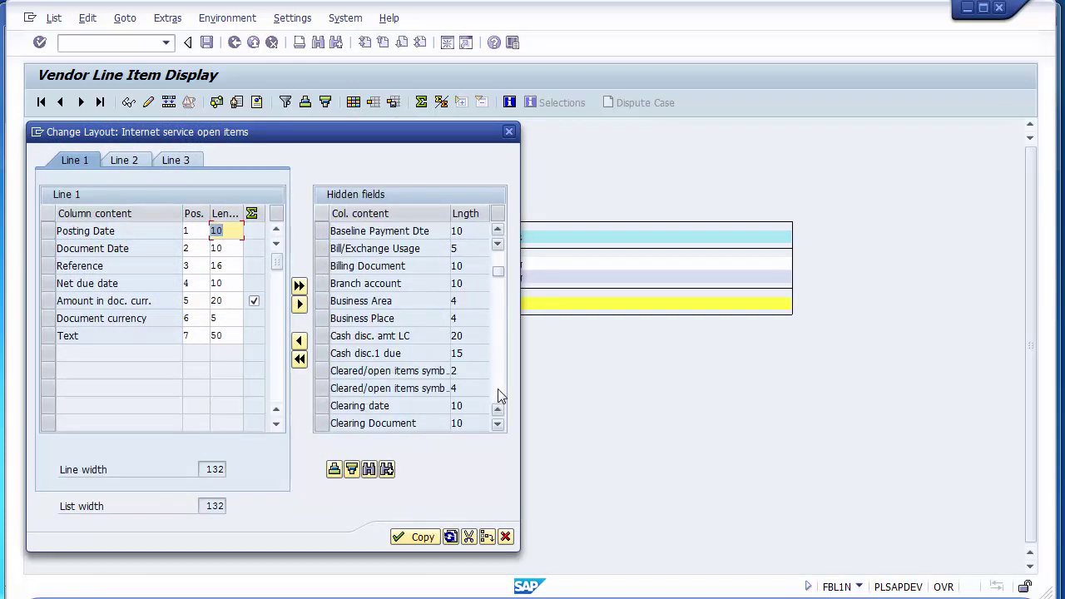
pyautogui.click(500, 396)
pyautogui.click(500, 396)
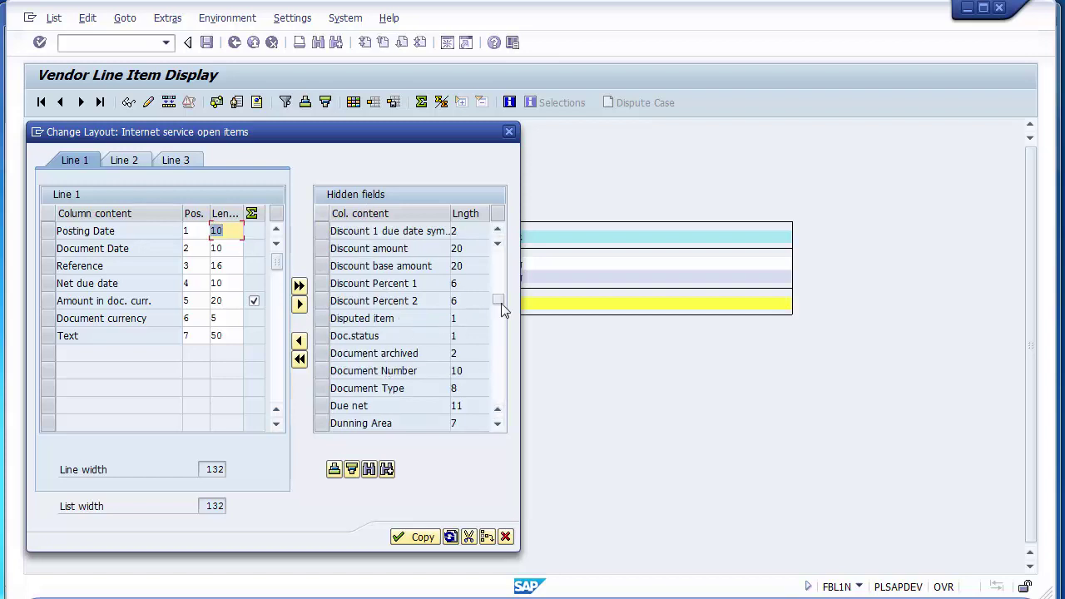
pyautogui.click(333, 388)
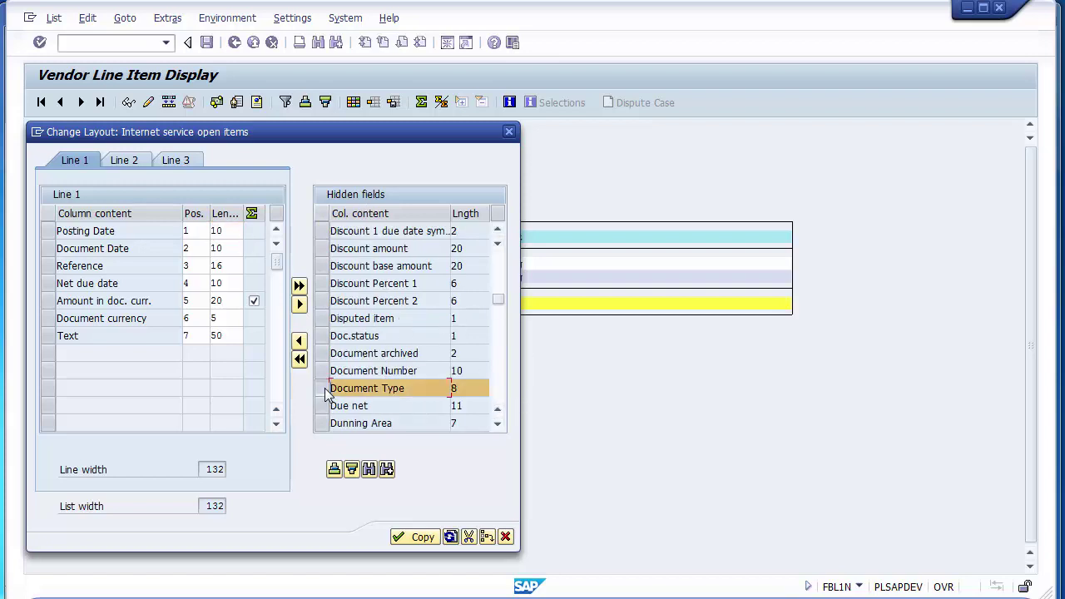
pyautogui.click(300, 341)
pyautogui.click(413, 537)
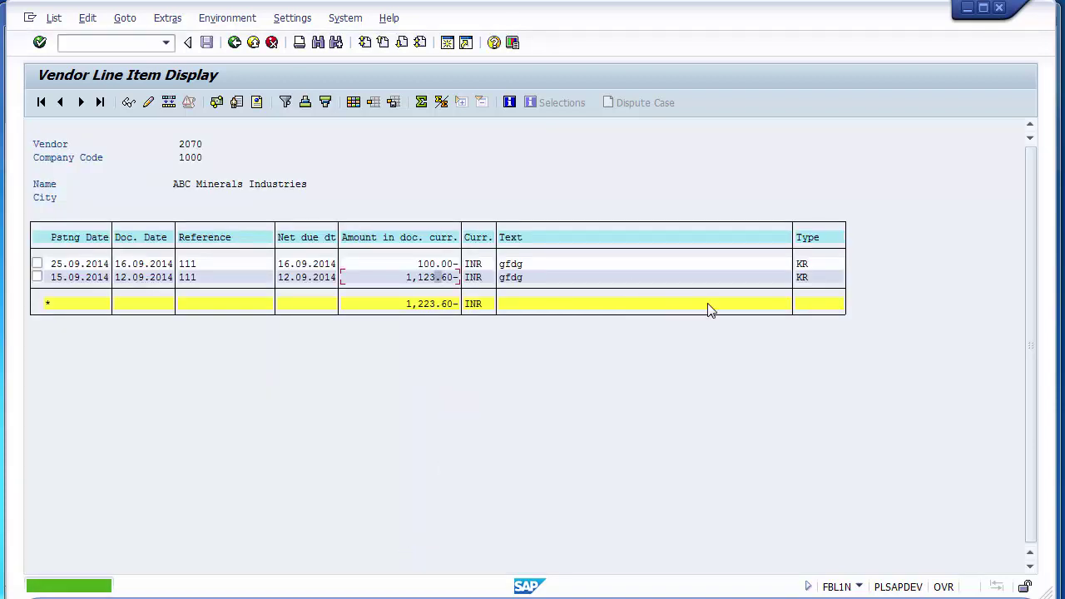
pyautogui.click(801, 277)
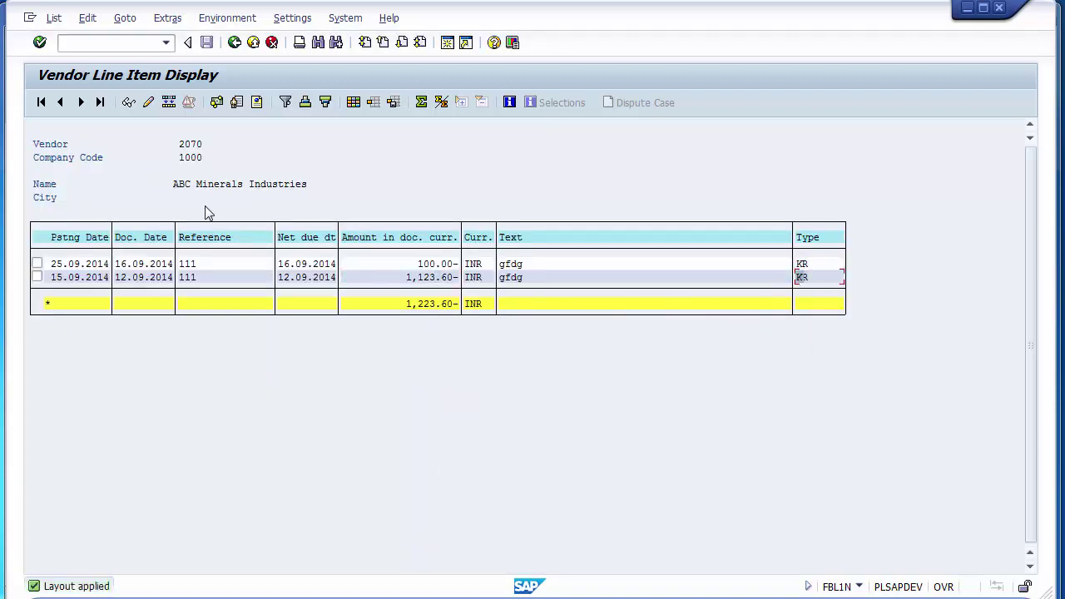
pyautogui.click(101, 46)
# Open a second SAP session and start FB60 vendor invoice entry
pyautogui.click(447, 48)
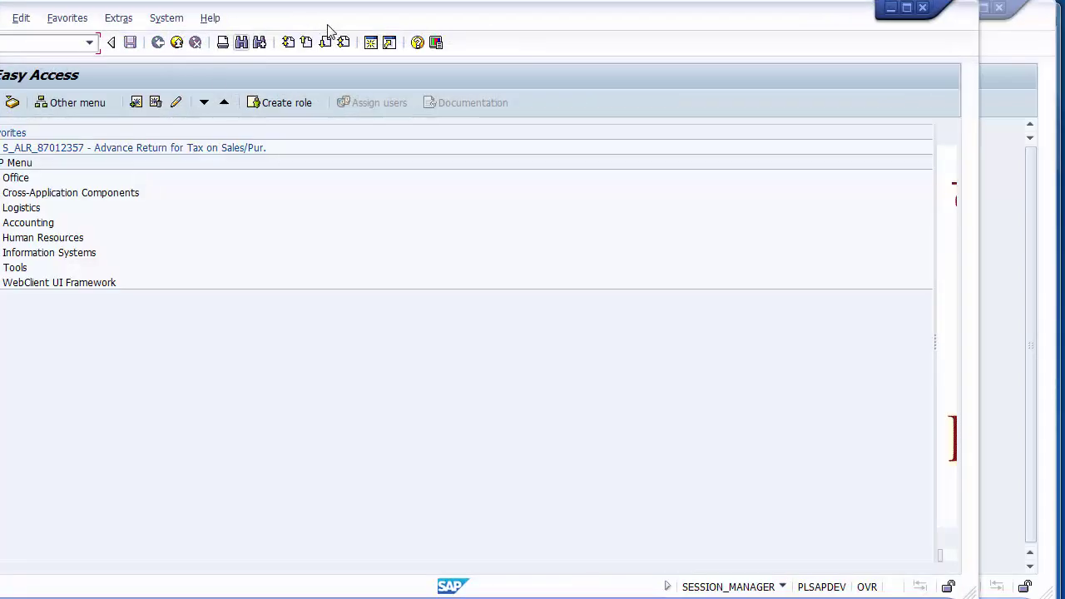
pyautogui.moveTo(319, 16); pyautogui.dragTo(397, 22)
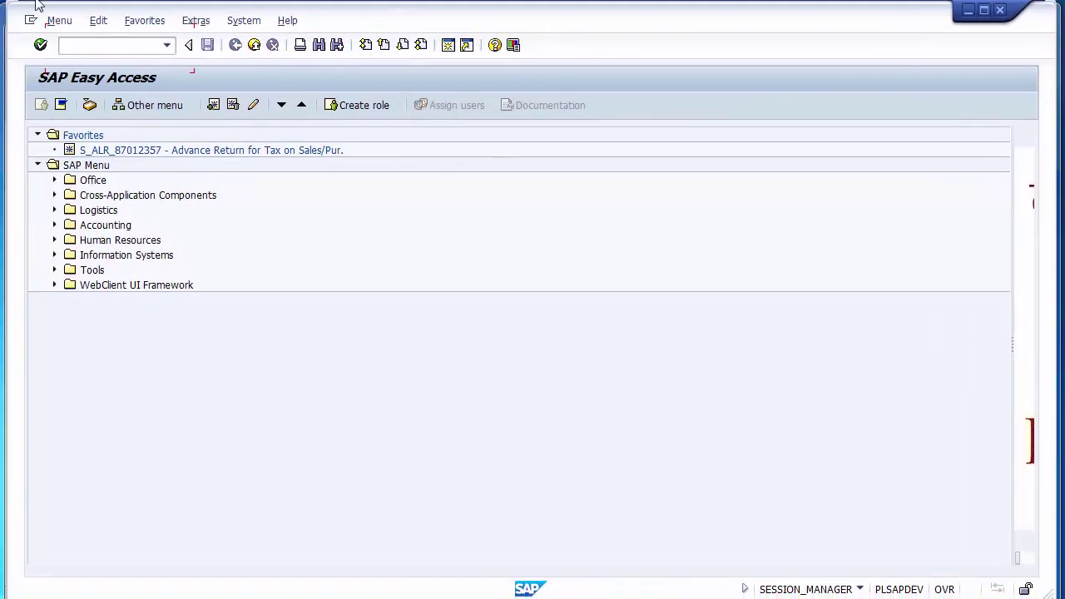
pyautogui.click(98, 50)
pyautogui.write('fb60')
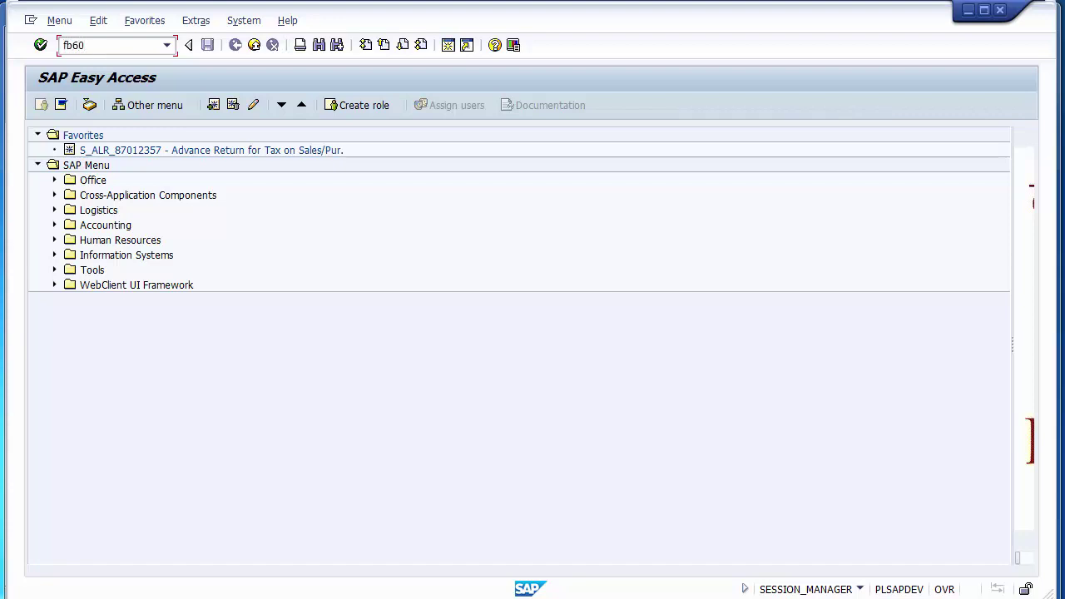
pyautogui.press('Return')
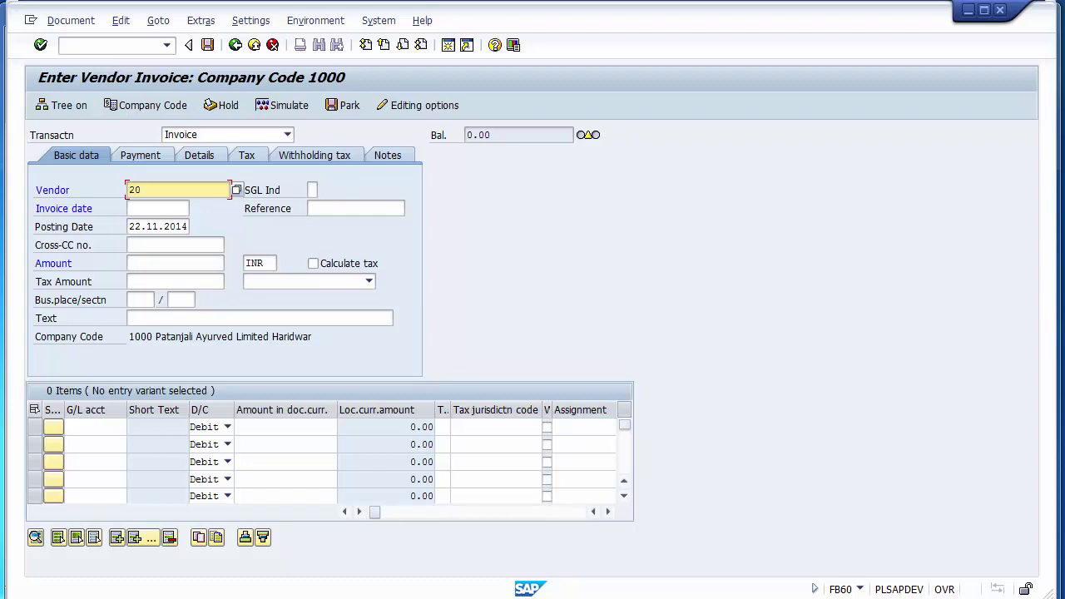
# Enter invoice and posting date 18.11.2014 and business place and section 1000
pyautogui.press('Tab')
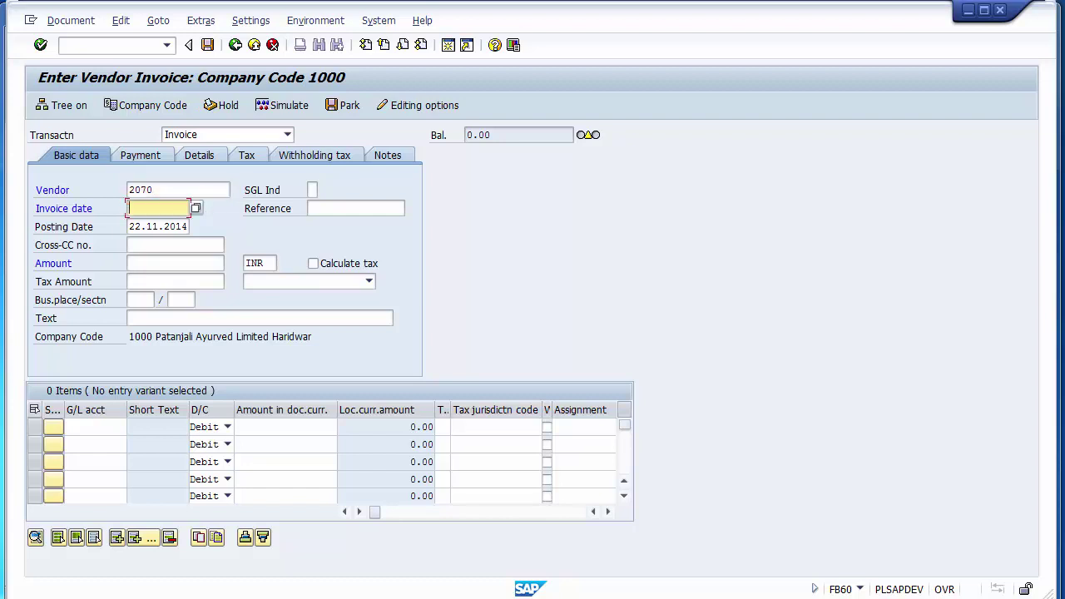
pyautogui.write('18112014')
pyautogui.press('Tab')
pyautogui.press('Tab')
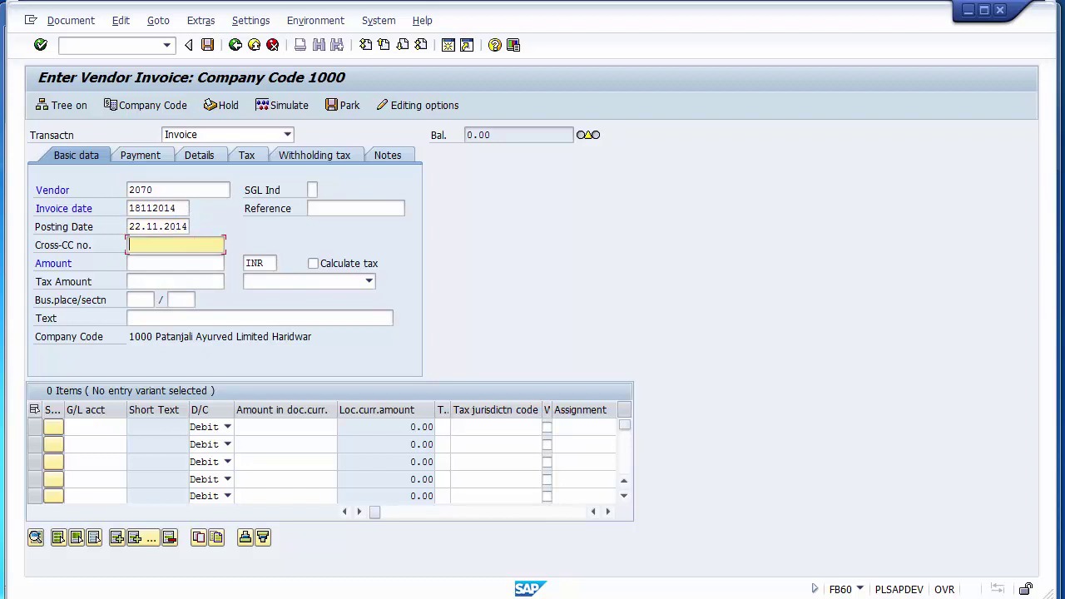
pyautogui.hotkey('shift', 'Tab')
pyautogui.hotkey('shift', 'Tab')
pyautogui.click(158, 226)
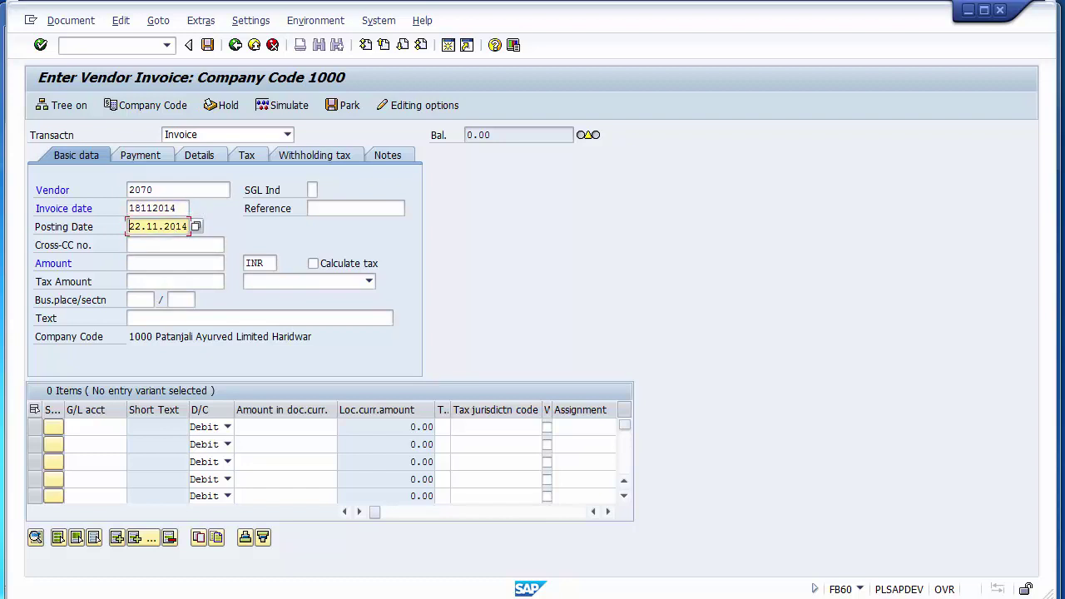
pyautogui.press('Tab')
pyautogui.press('Tab')
pyautogui.press('Tab')
pyautogui.press('Tab')
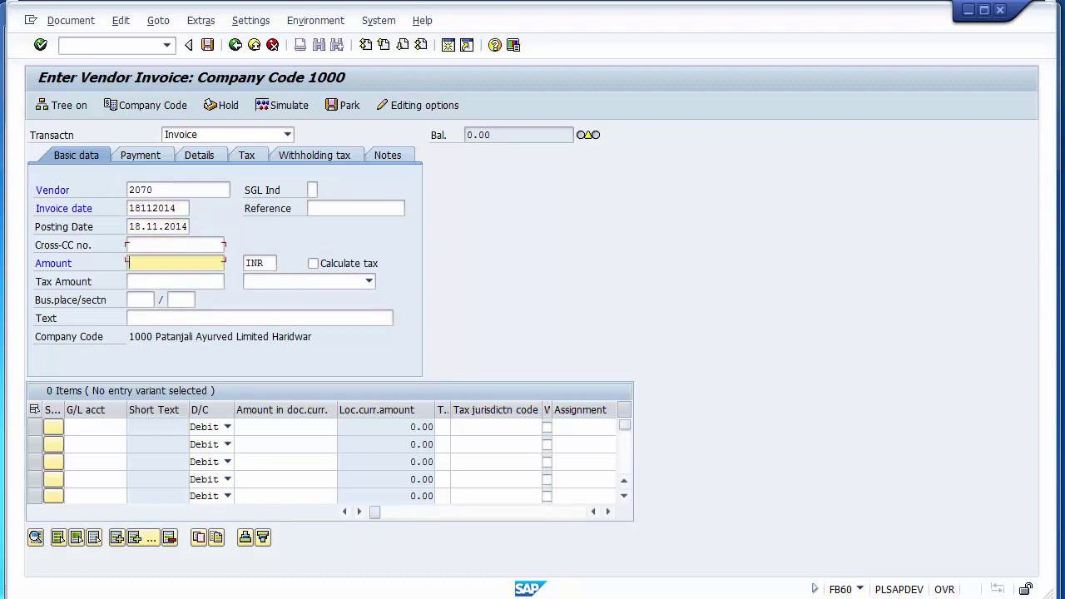
pyautogui.write('1000')
pyautogui.press('Tab')
pyautogui.press('Down')
pyautogui.press('Return')
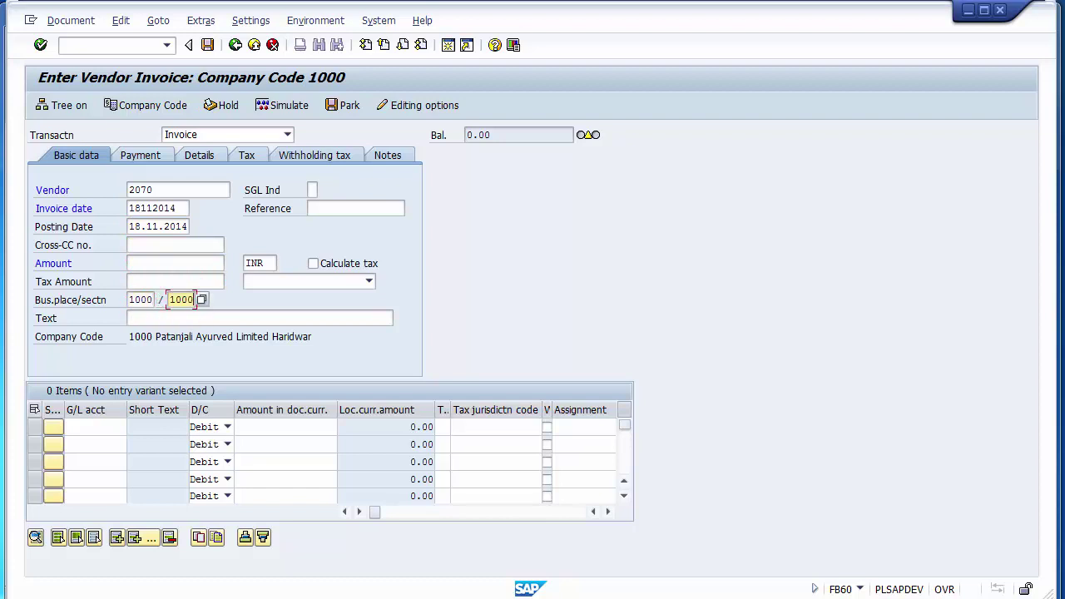
pyautogui.press('Up')
pyautogui.press('Up')
pyautogui.press('Up')
pyautogui.press('Down')
pyautogui.press('Down')
pyautogui.press('Down')
pyautogui.press('Down')
pyautogui.press('Down')
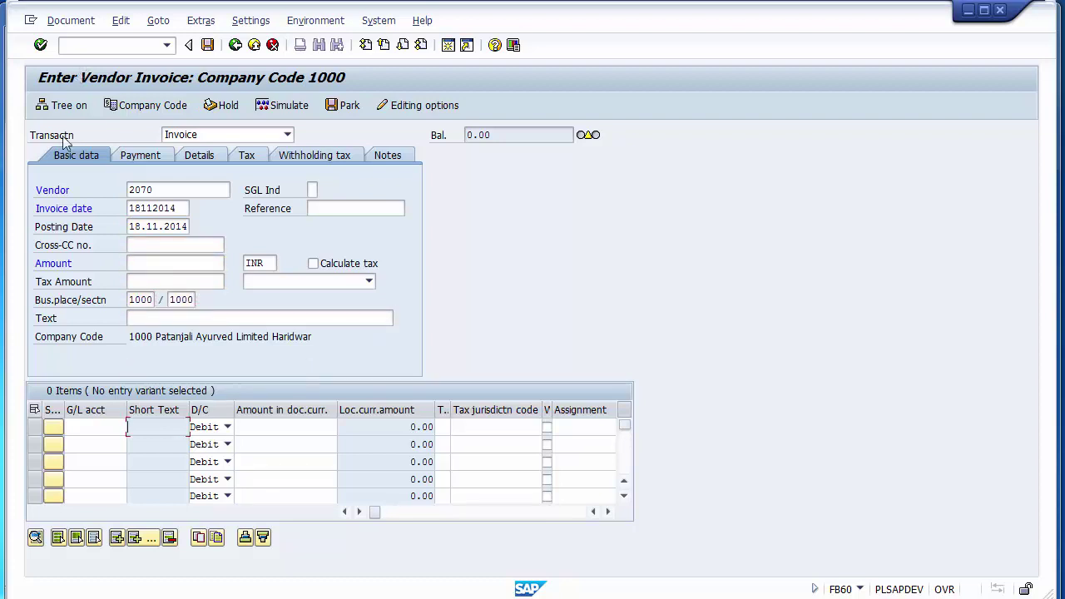
pyautogui.click(98, 426)
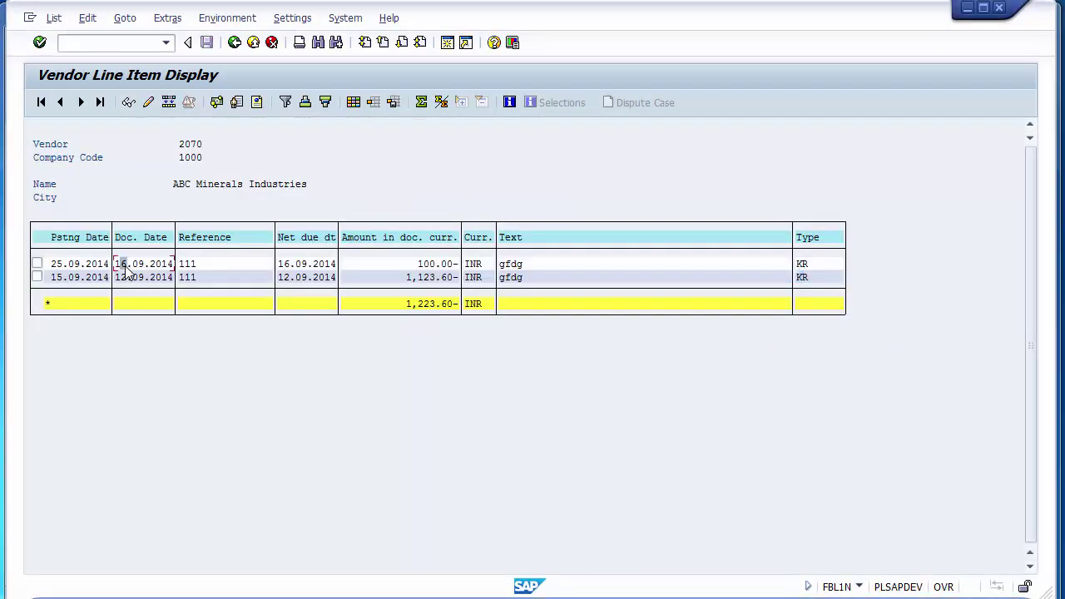
# Open the first open item's document entry view to find Freight Clearing account 202320
pyautogui.doubleClick(125, 268)
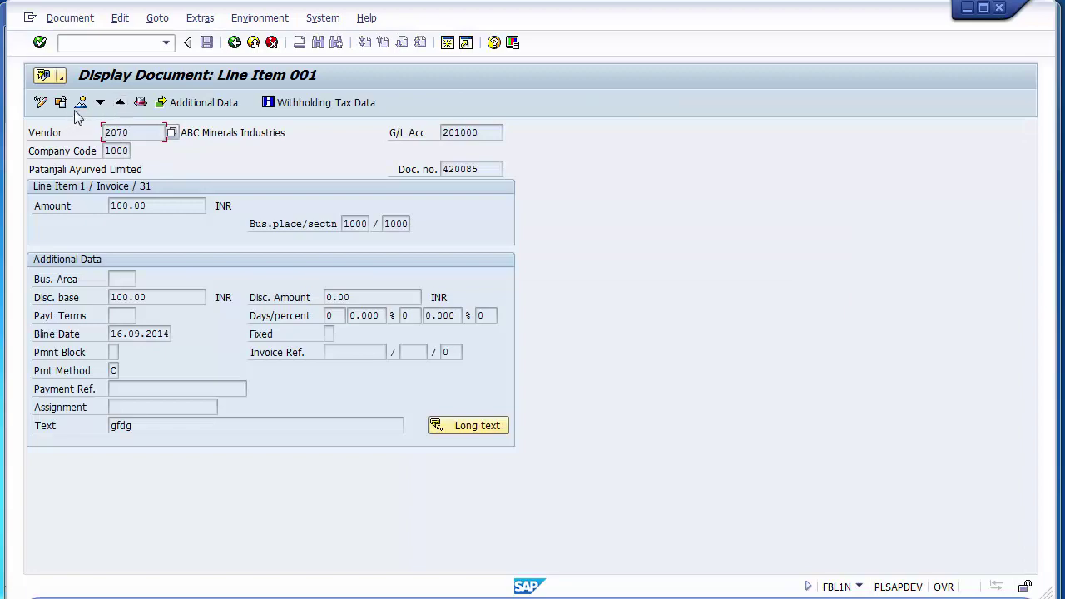
pyautogui.click(80, 103)
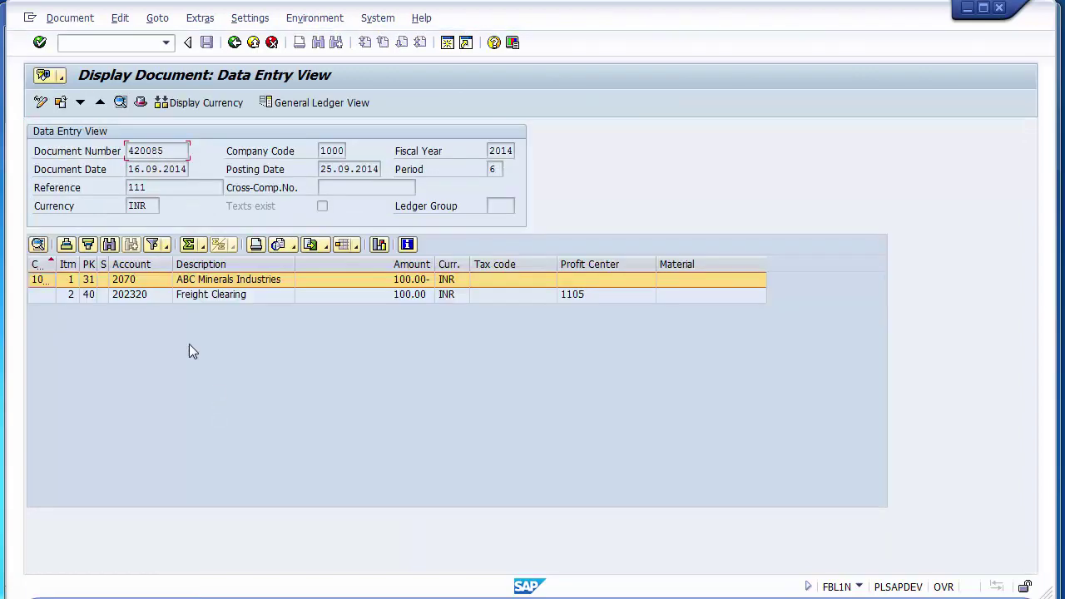
pyautogui.click(142, 296)
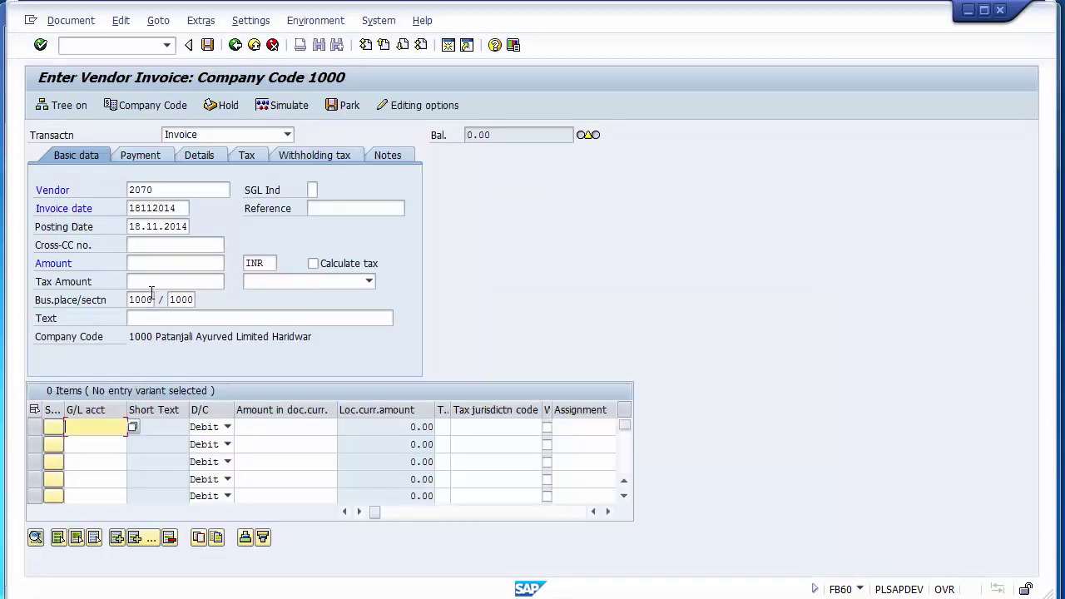
# Fill the first invoice line with G/L 202320, amount 1,000 and cost center 101000
pyautogui.write('202320')
pyautogui.click(257, 429)
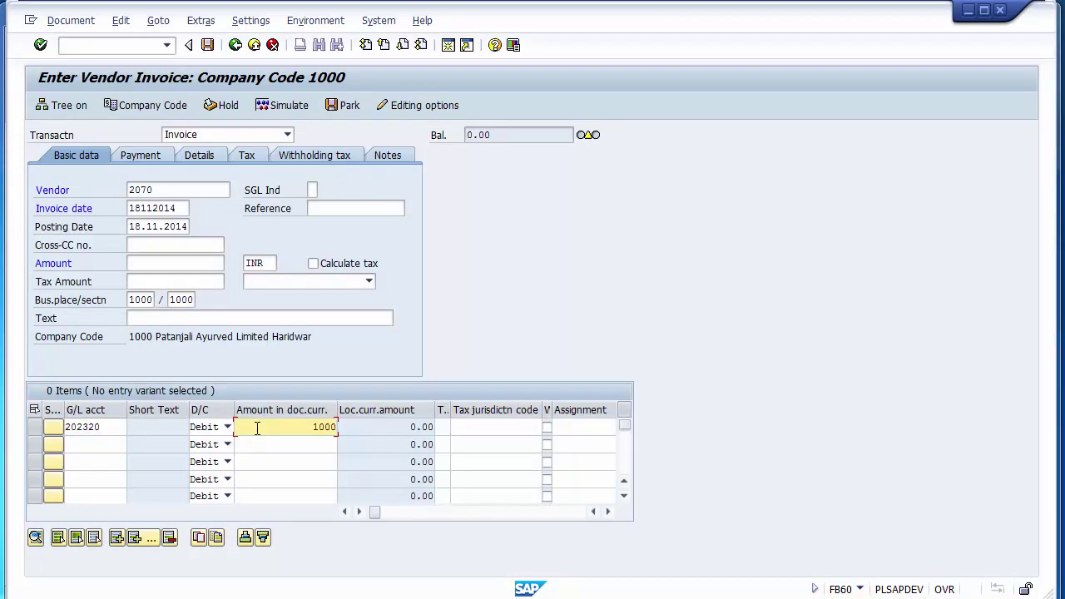
pyautogui.press('Tab')
pyautogui.press('Tab')
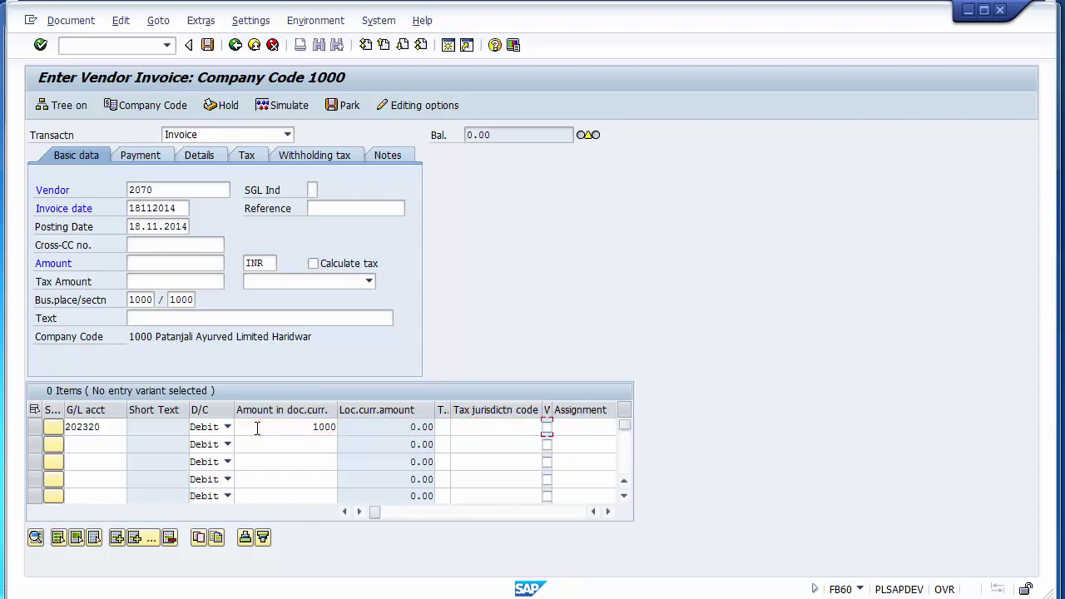
pyautogui.press('Tab')
pyautogui.press('Tab')
pyautogui.press('Tab')
pyautogui.press('Tab')
pyautogui.press('Tab')
pyautogui.press('Tab')
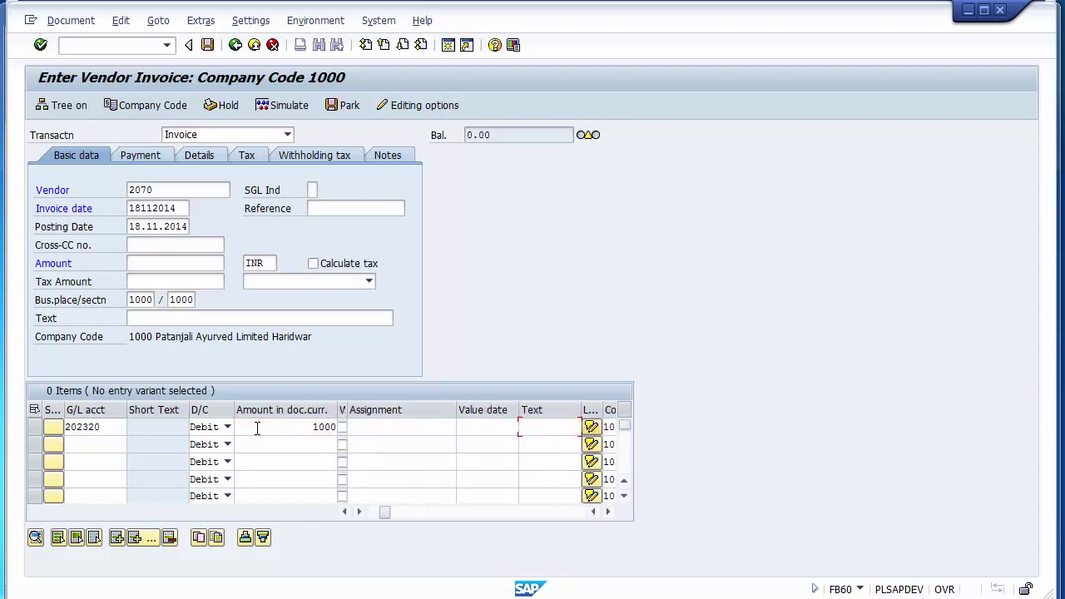
pyautogui.press('Tab')
pyautogui.press('Tab')
pyautogui.write('101000')
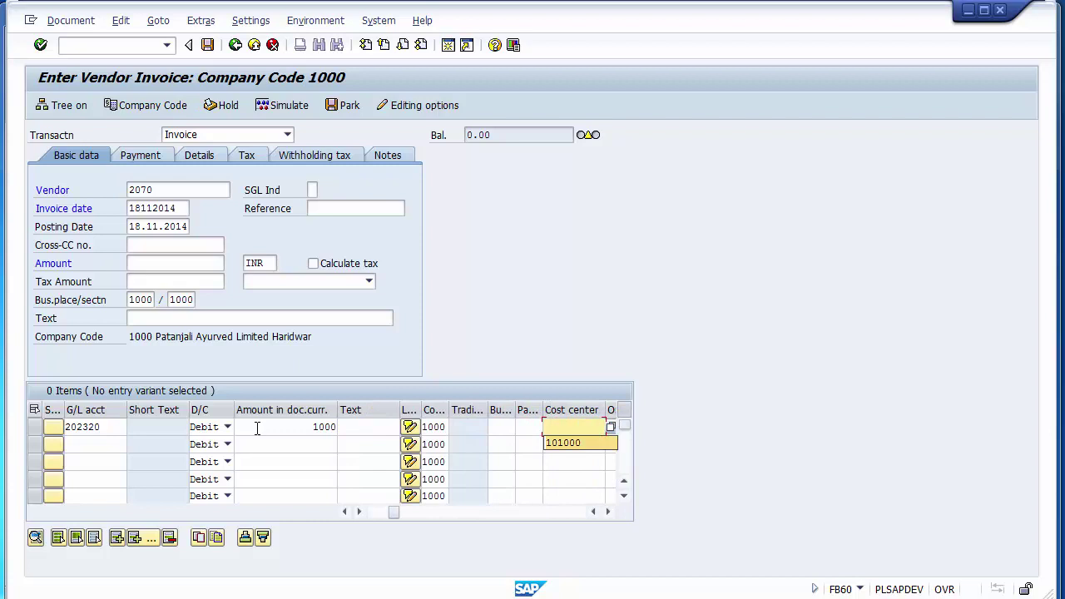
pyautogui.press('Tab')
pyautogui.press('Tab')
pyautogui.press('Tab')
pyautogui.press('Tab')
pyautogui.press('Tab')
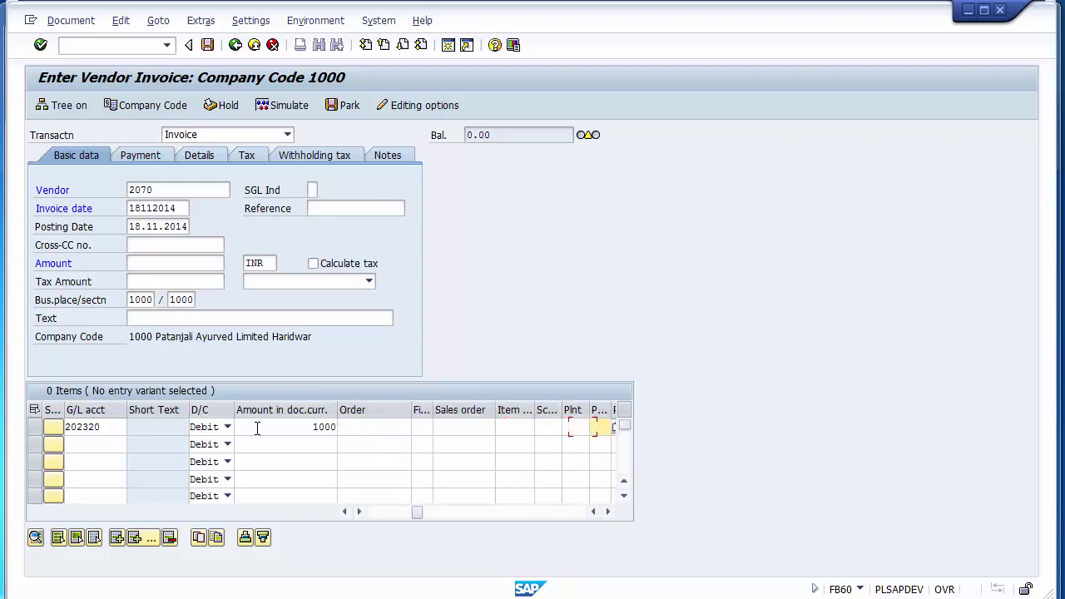
pyautogui.press('Tab')
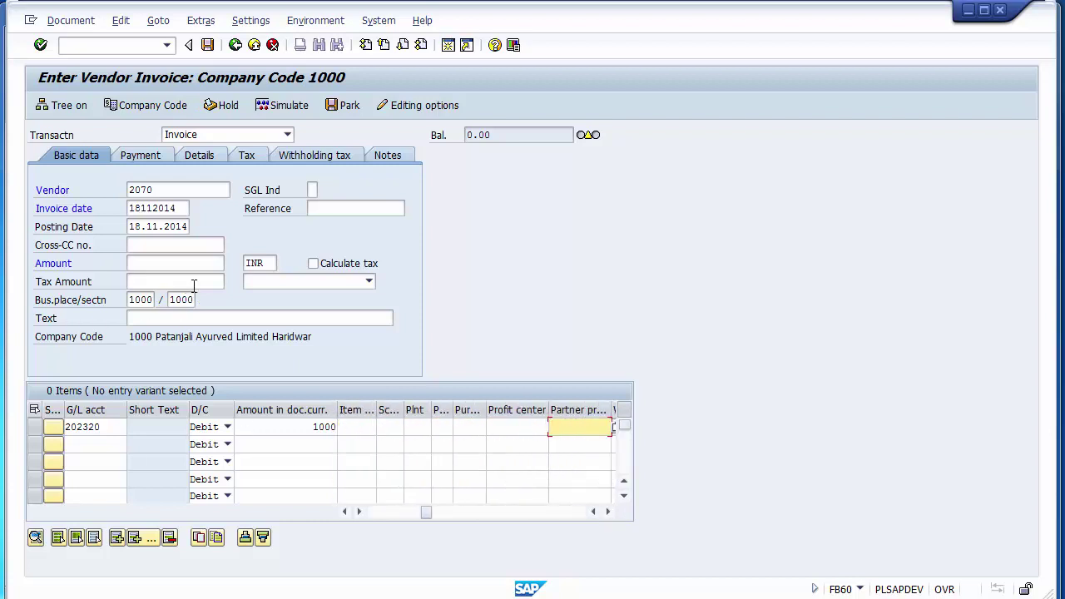
pyautogui.press('Return')
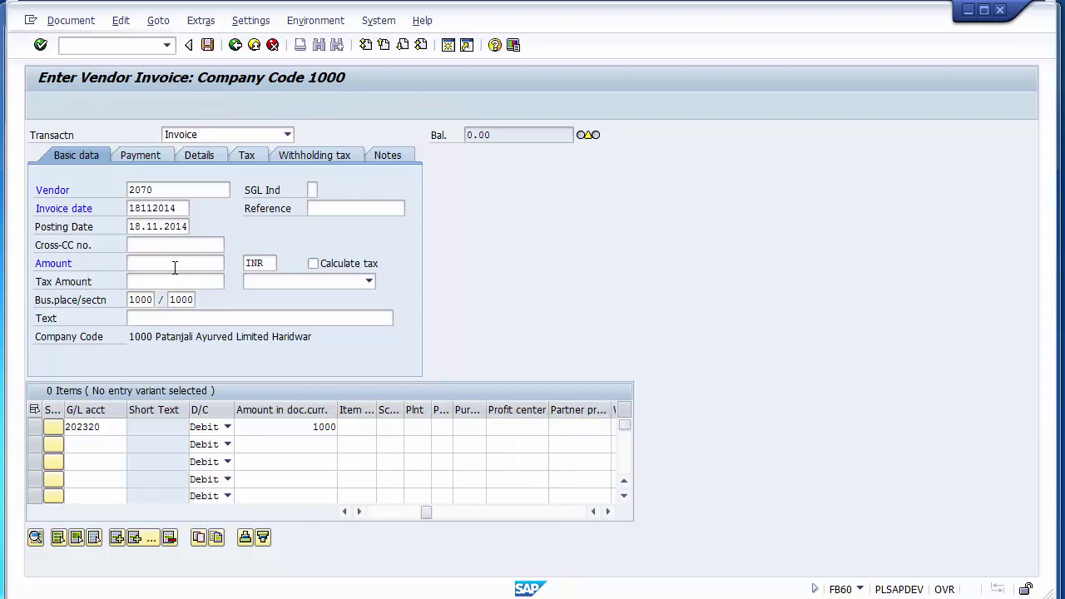
pyautogui.press('Return')
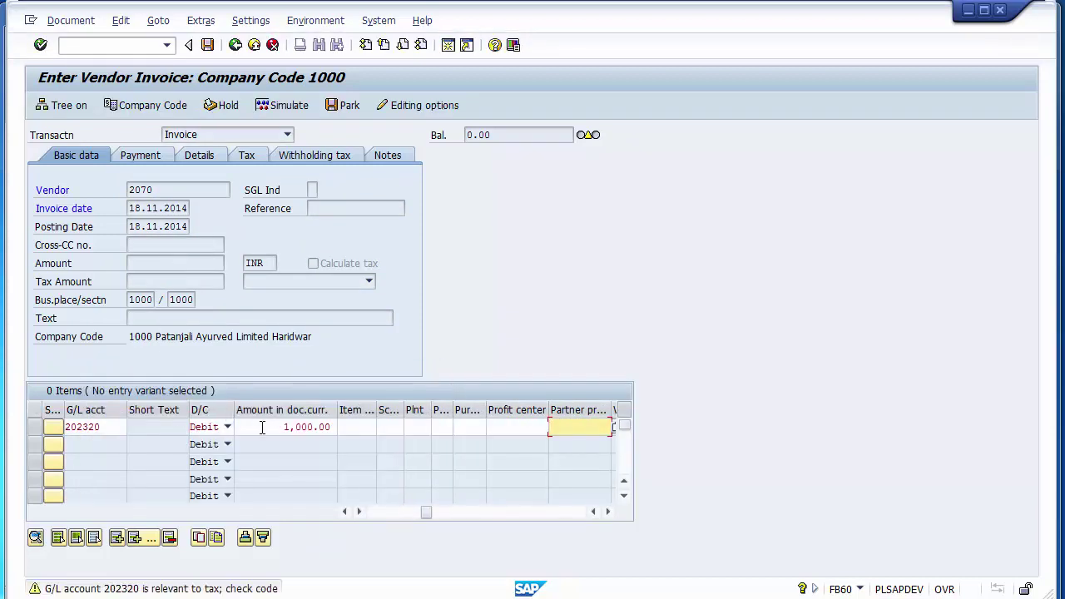
# Set the payment baseline date to 20.11.2014 and return to Basic data
pyautogui.click(375, 513)
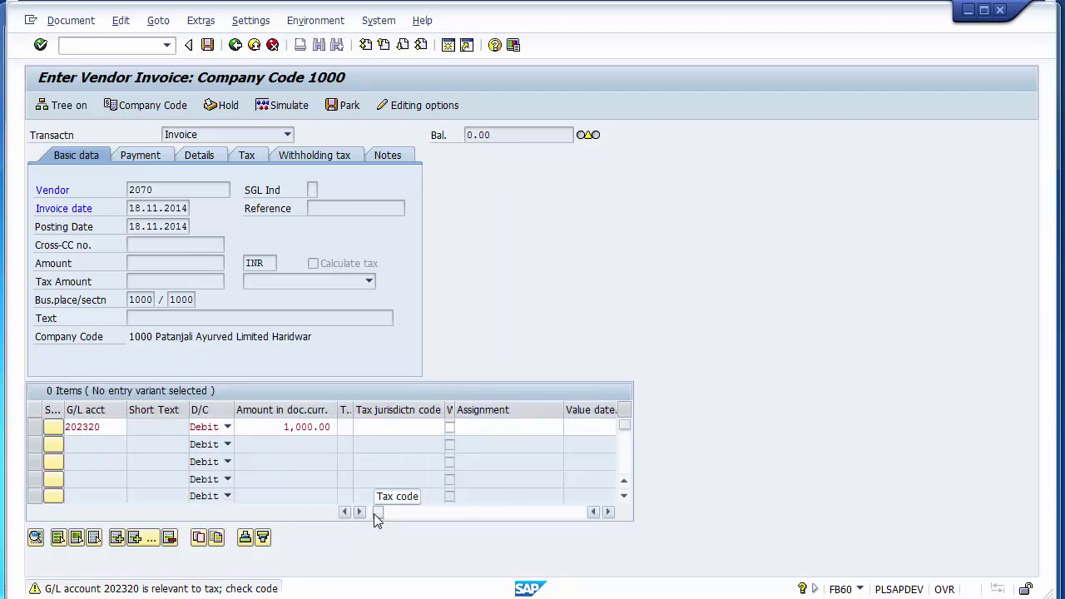
pyautogui.click(374, 513)
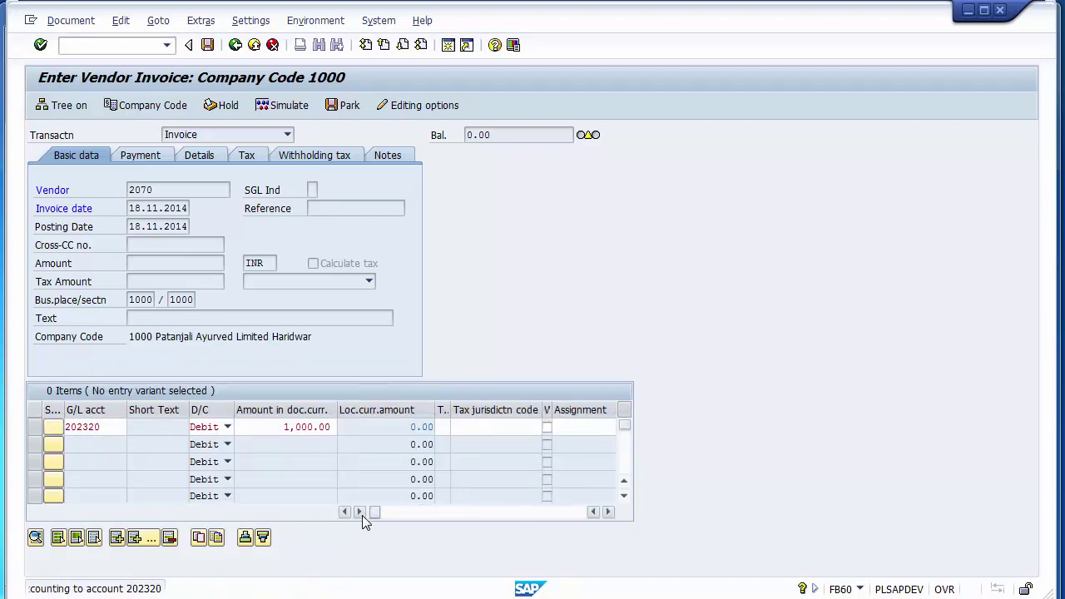
pyautogui.click(362, 515)
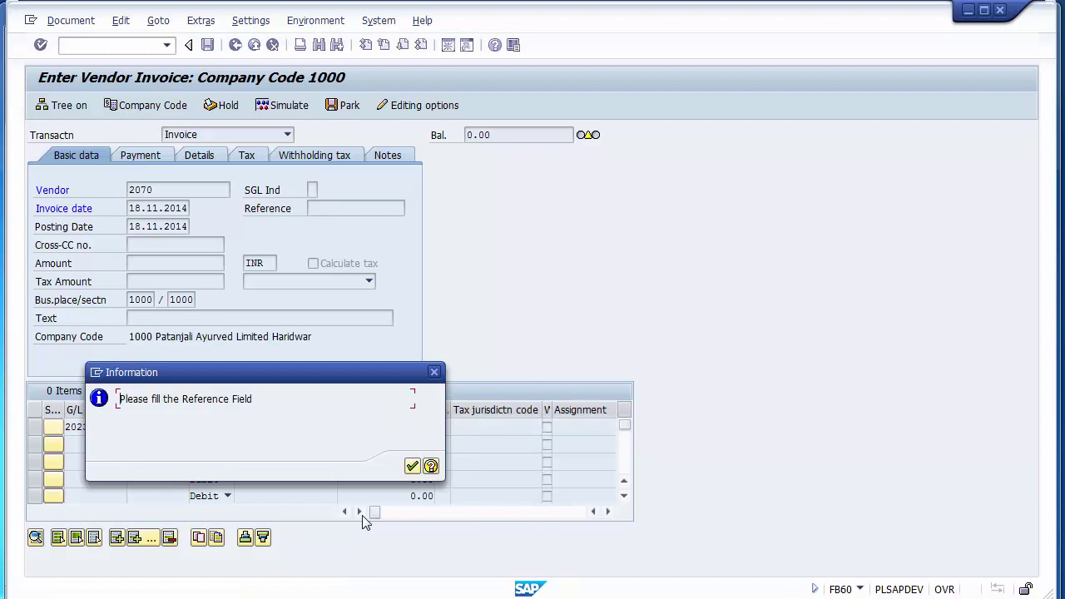
pyautogui.press('Return')
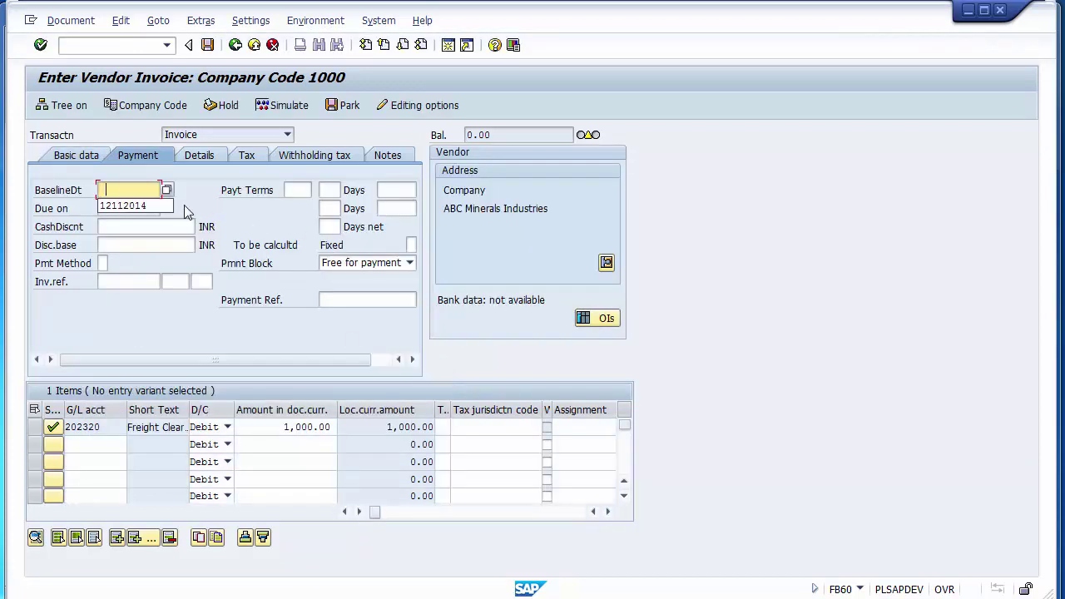
pyautogui.press('Down')
pyautogui.press('Return')
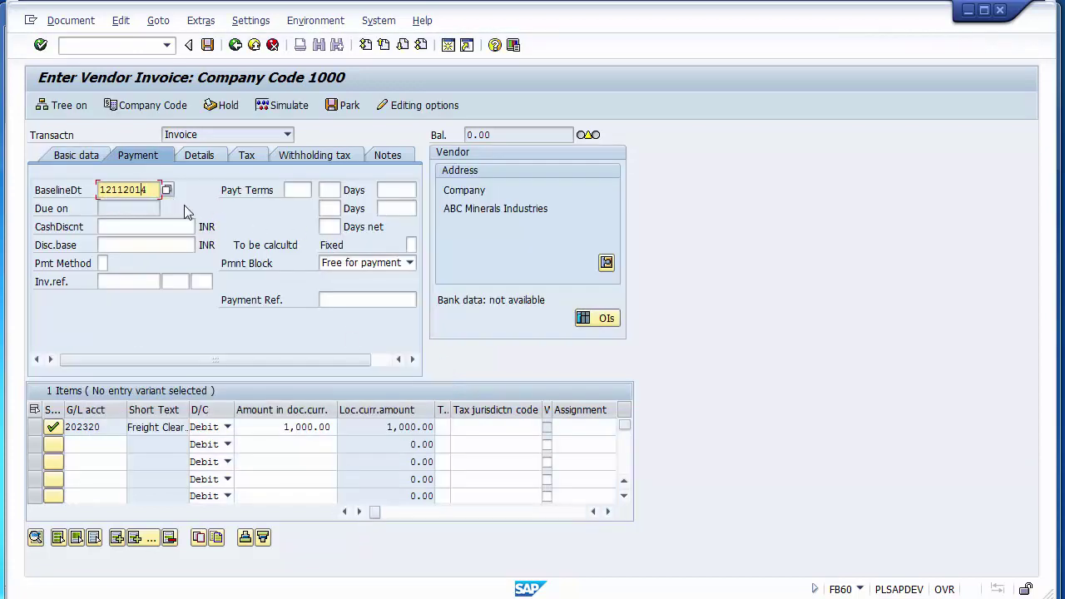
pyautogui.write('20')
pyautogui.click(81, 158)
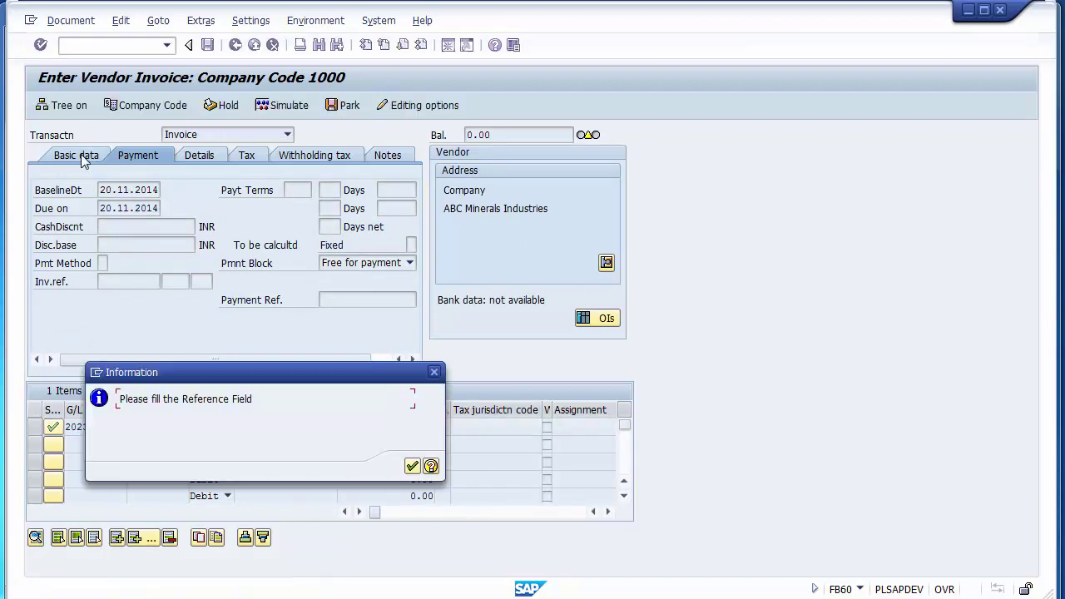
pyautogui.press('Return')
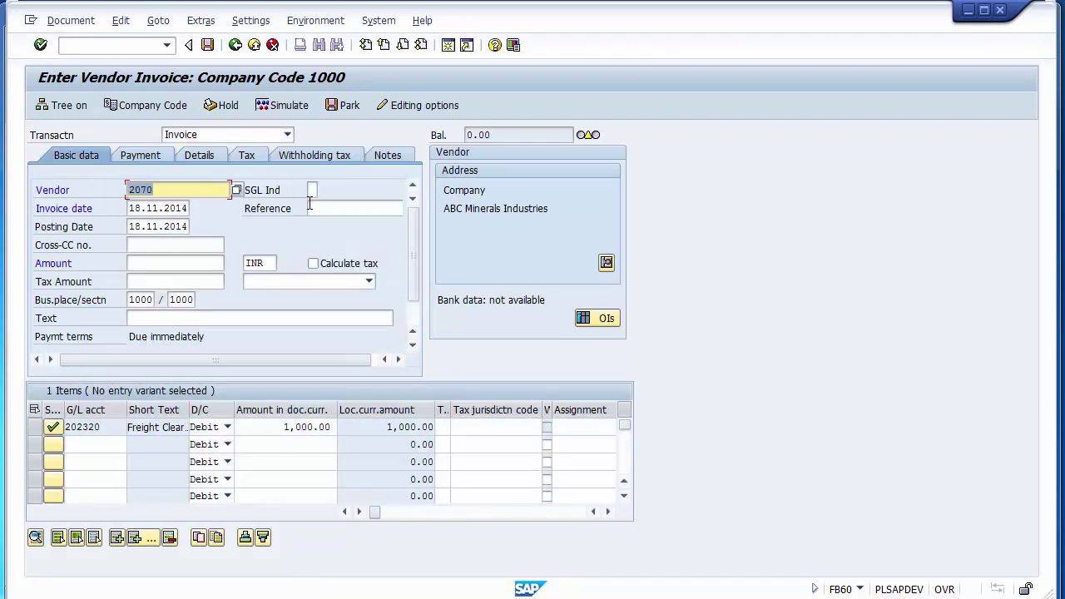
# Enter header reference 123, amount 1000 and text 'Vendor Invoice'
pyautogui.click(319, 209)
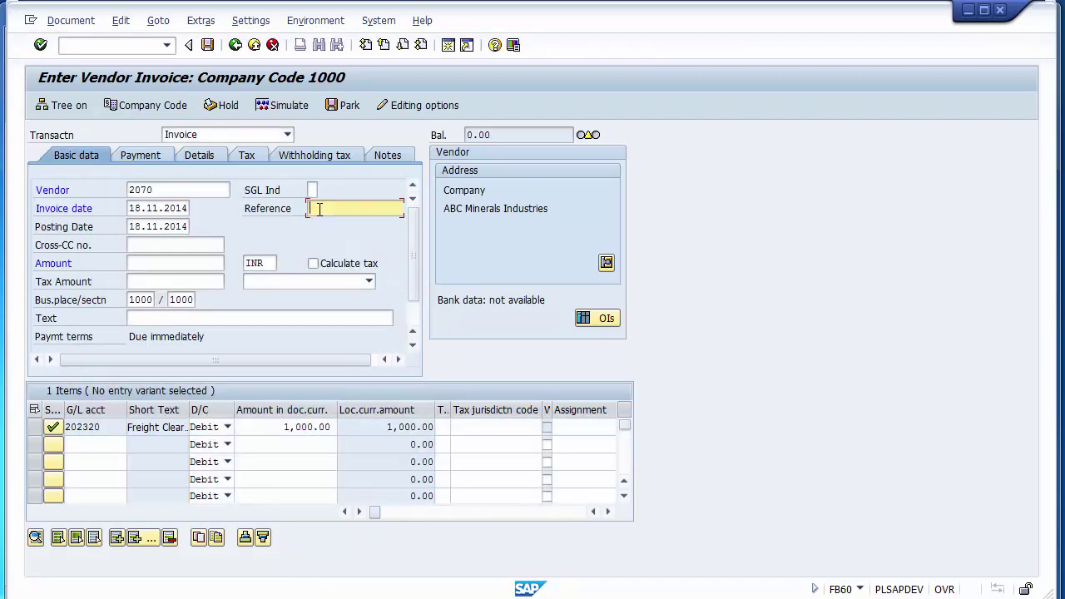
pyautogui.write('123')
pyautogui.click(144, 263)
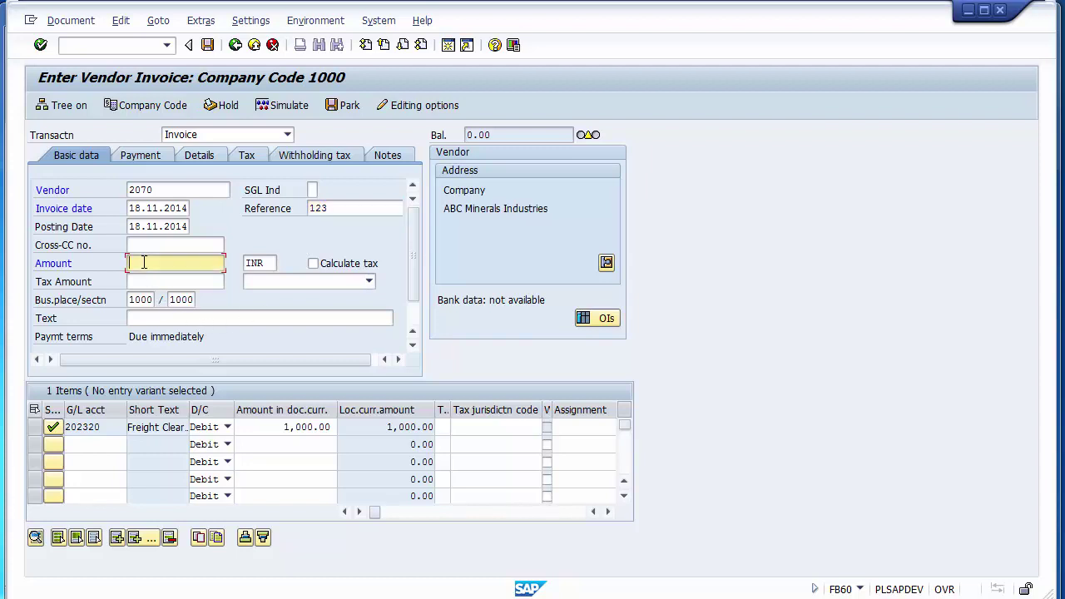
pyautogui.write('1000')
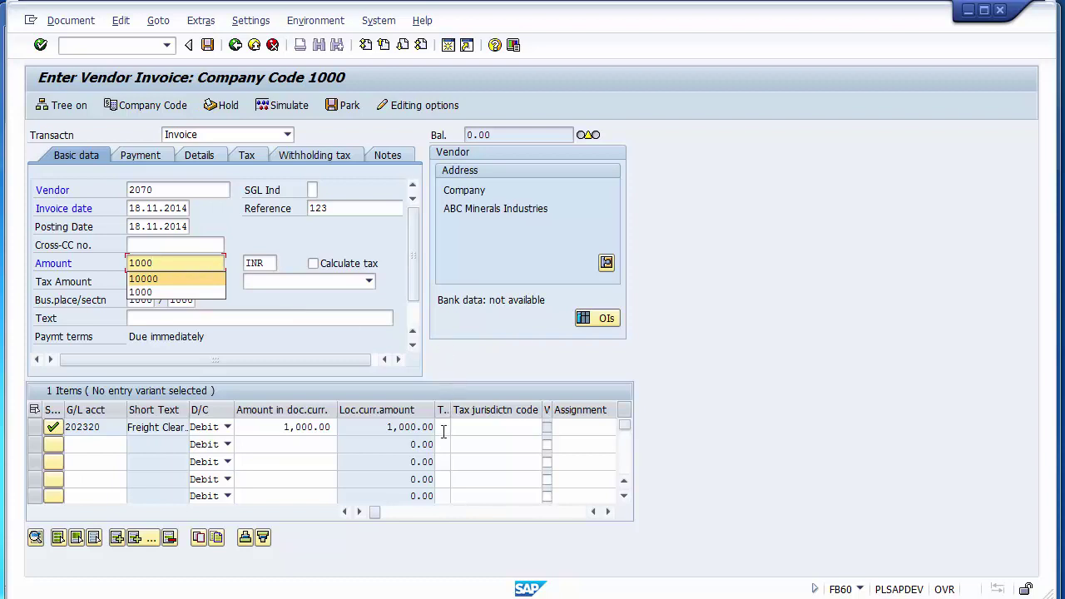
pyautogui.click(590, 430)
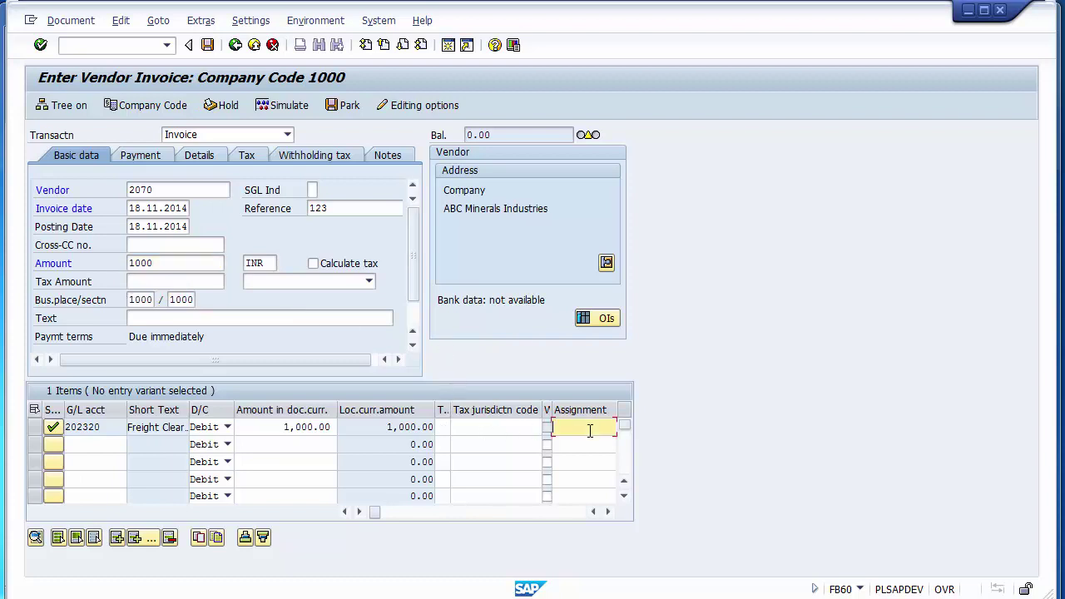
pyautogui.click(290, 317)
pyautogui.press('Down')
pyautogui.press('Down')
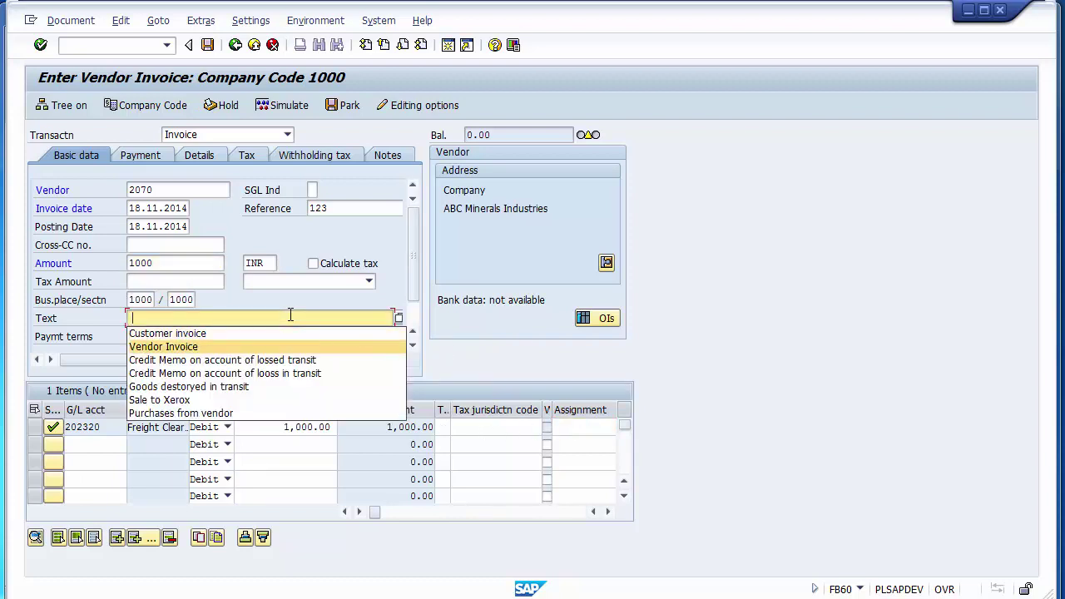
pyautogui.press('Return')
# Give the line item text 'Vendor Invoice' and check the invoice, acknowledging the warnings
pyautogui.click(477, 426)
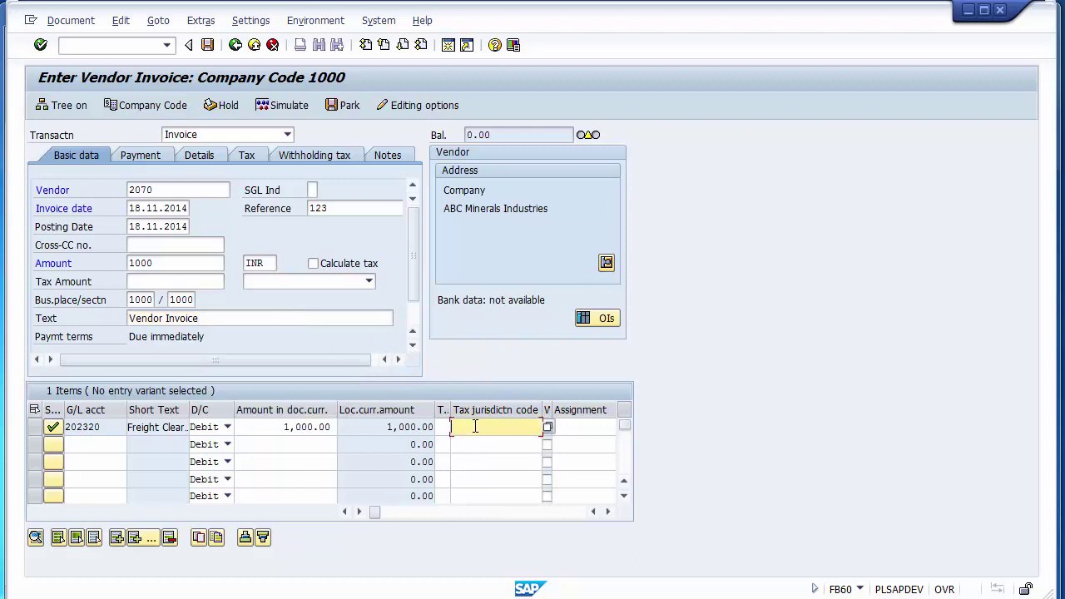
pyautogui.press('Tab')
pyautogui.press('Tab')
pyautogui.press('Tab')
pyautogui.press('Tab')
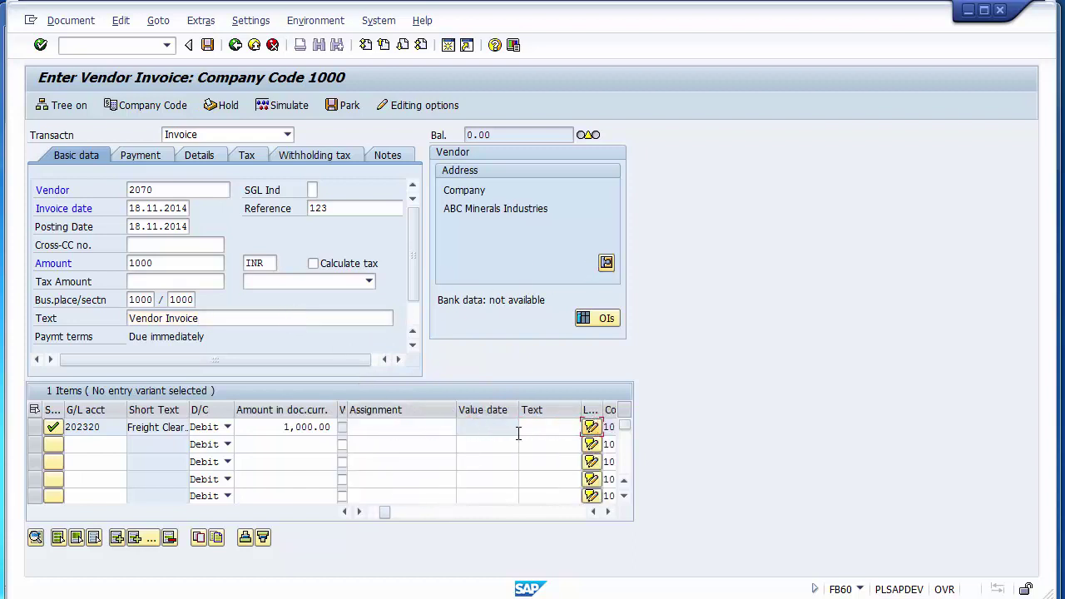
pyautogui.click(518, 431)
pyautogui.press('Down')
pyautogui.press('Return')
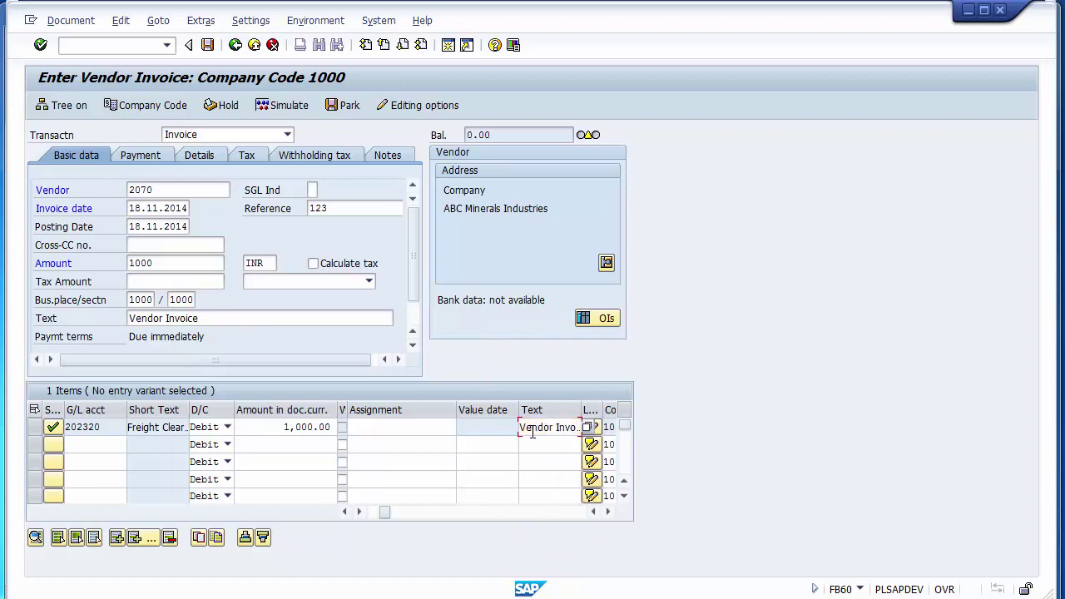
pyautogui.press('Return')
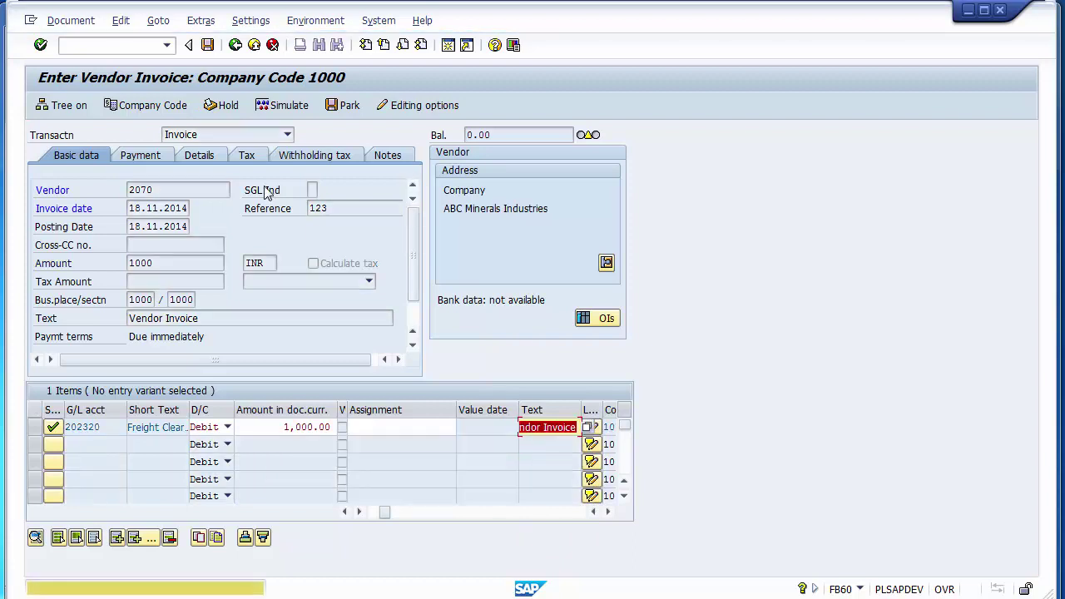
pyautogui.press('Return')
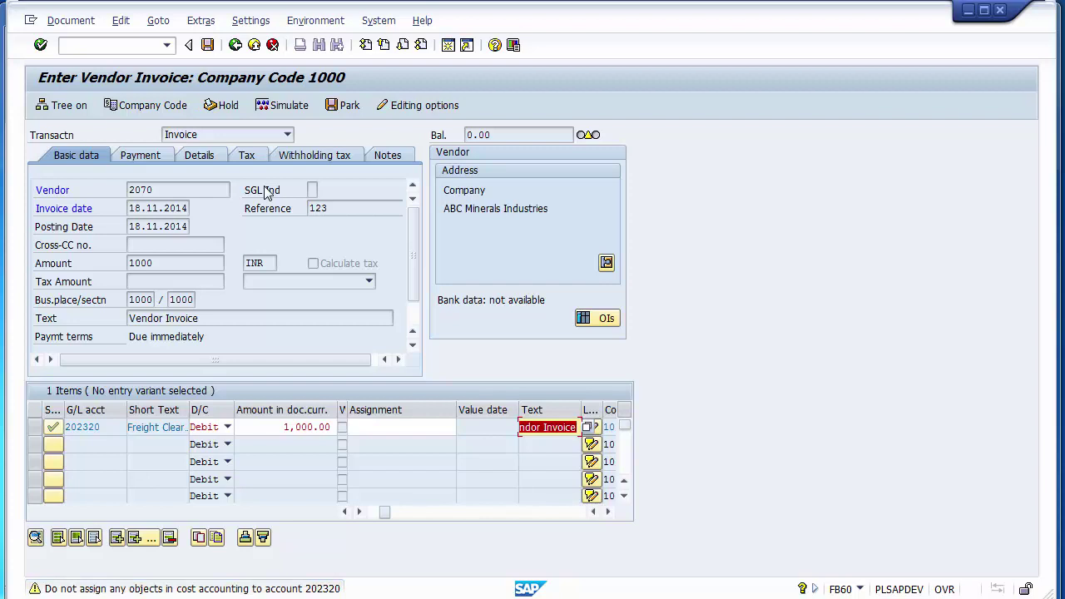
pyautogui.press('Return')
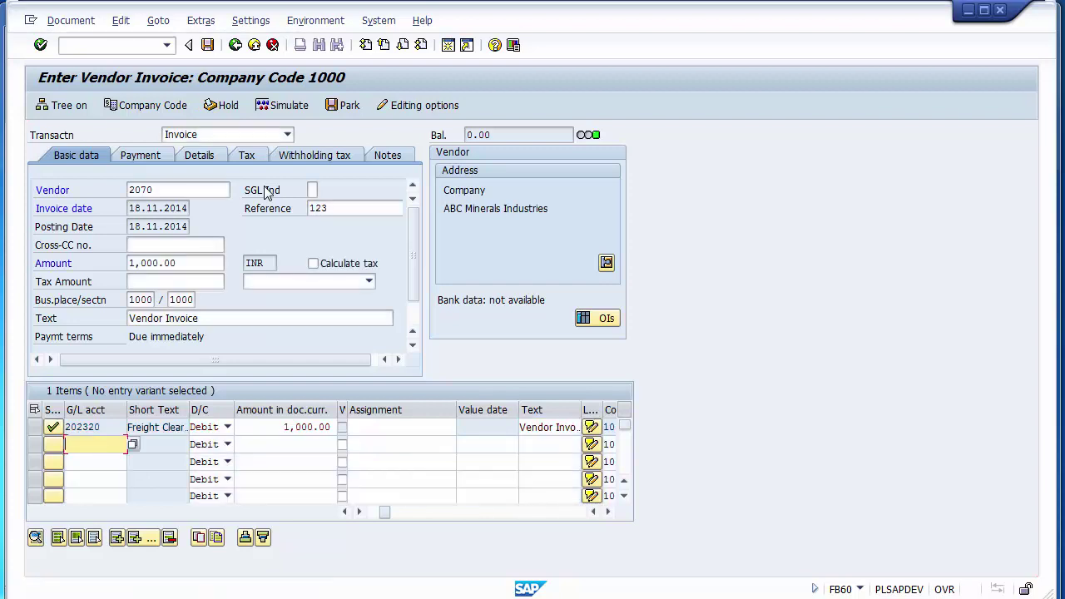
pyautogui.press('Tab')
pyautogui.press('Tab')
pyautogui.press('Tab')
pyautogui.press('Tab')
pyautogui.press('Tab')
pyautogui.press('Tab')
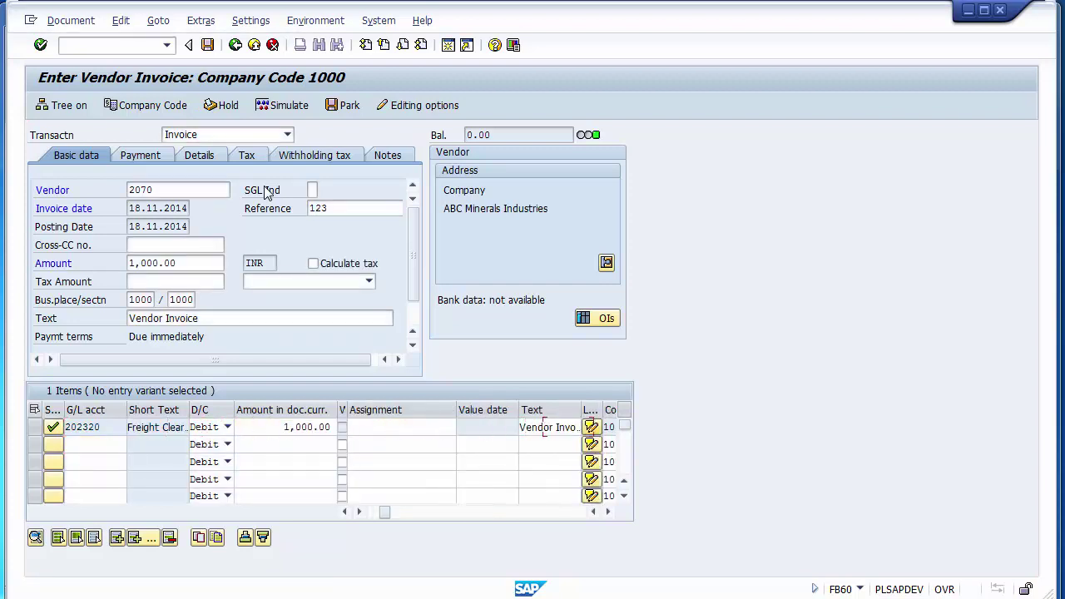
pyautogui.press('Tab')
pyautogui.press('Tab')
pyautogui.press('Tab')
pyautogui.press('Tab')
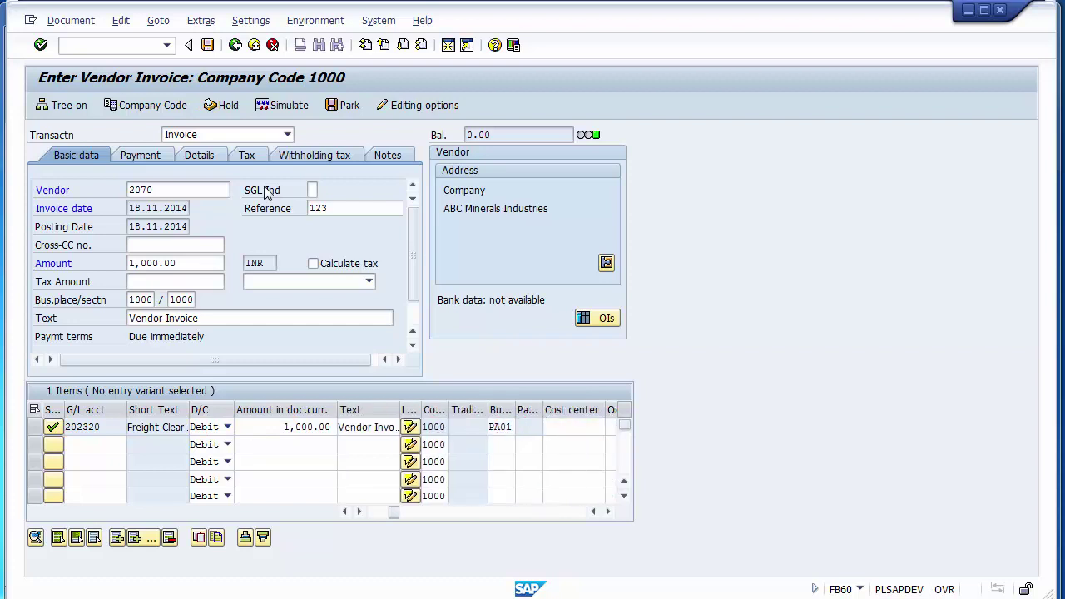
pyautogui.press('Return')
pyautogui.press('Return')
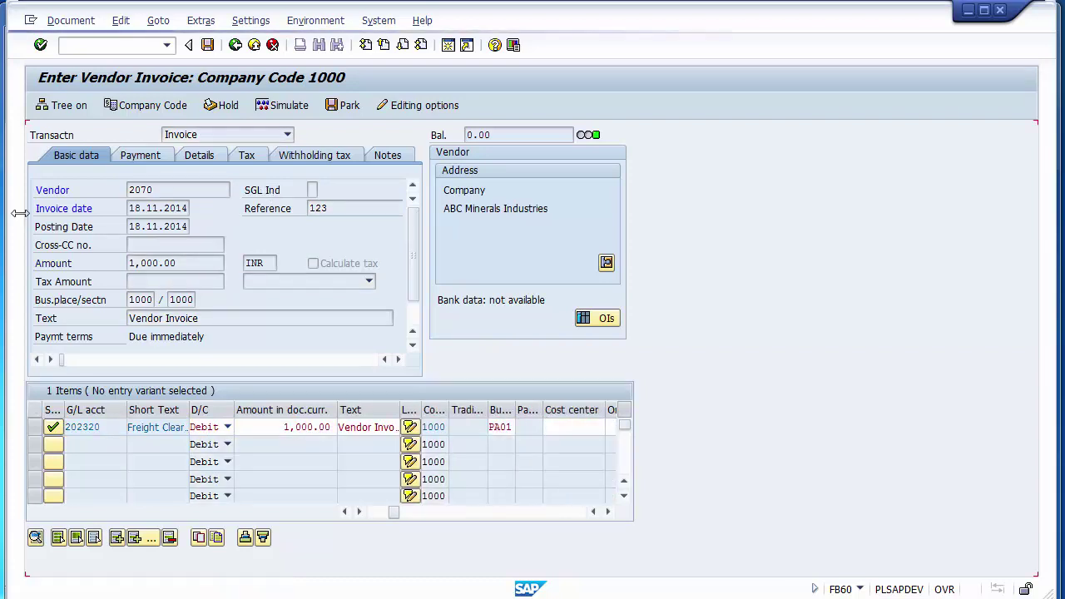
# Simulate the posting, then save the invoice as document 420115
pyautogui.click(260, 108)
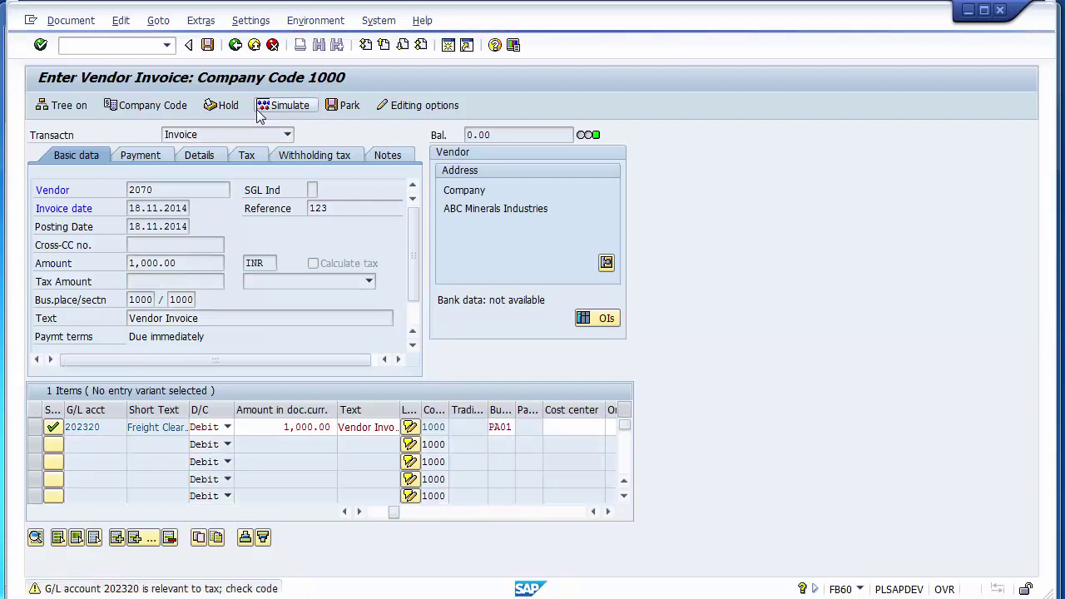
pyautogui.click(259, 114)
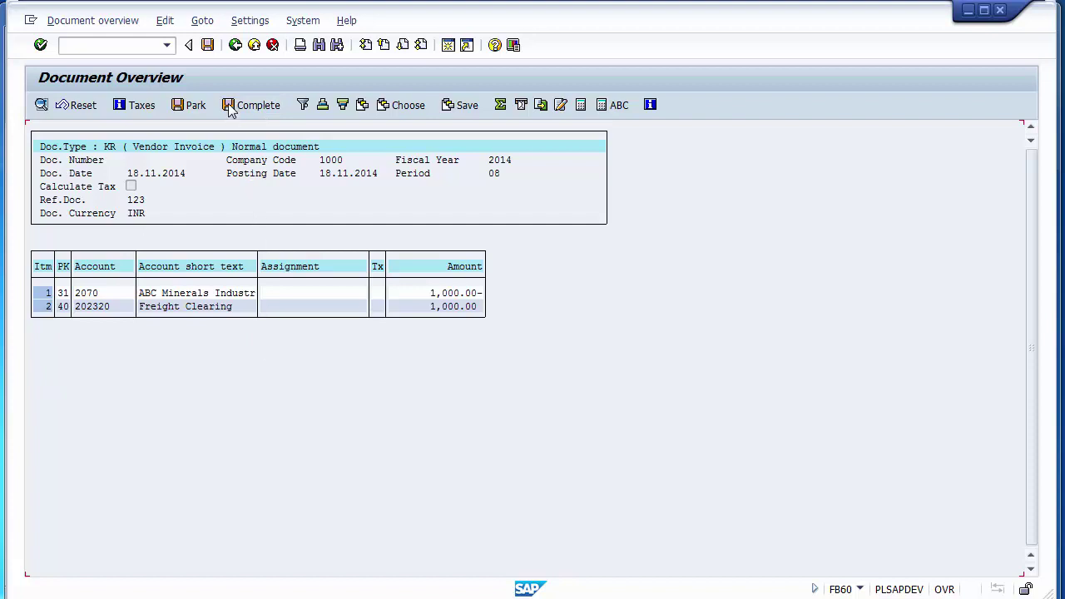
pyautogui.click(207, 46)
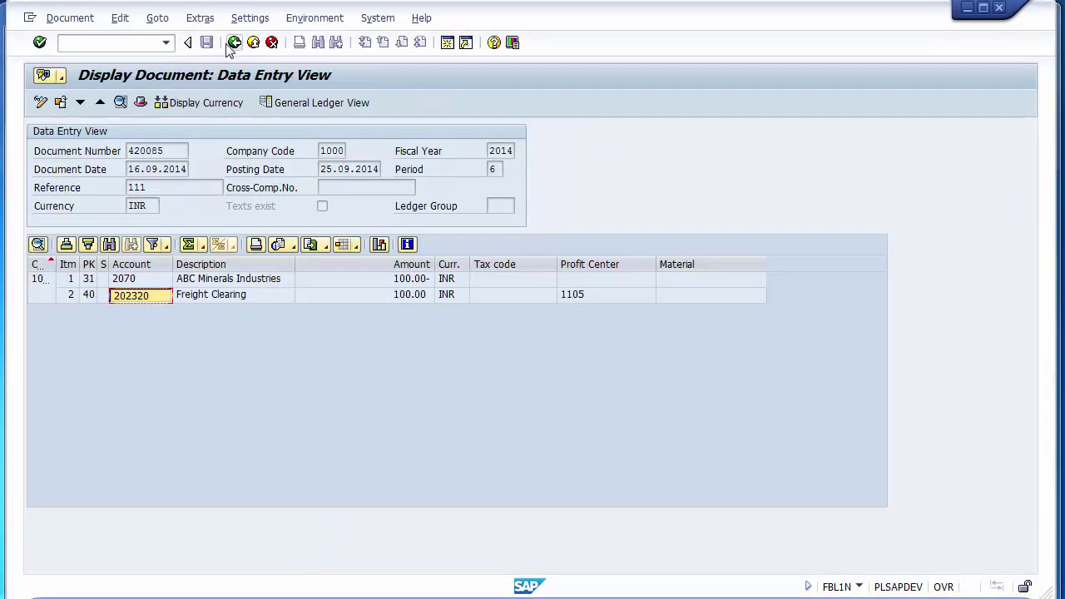
# Refresh vendor 2070's item list and open the new 18.11.2014 Vendor Invoice line item
pyautogui.click(233, 44)
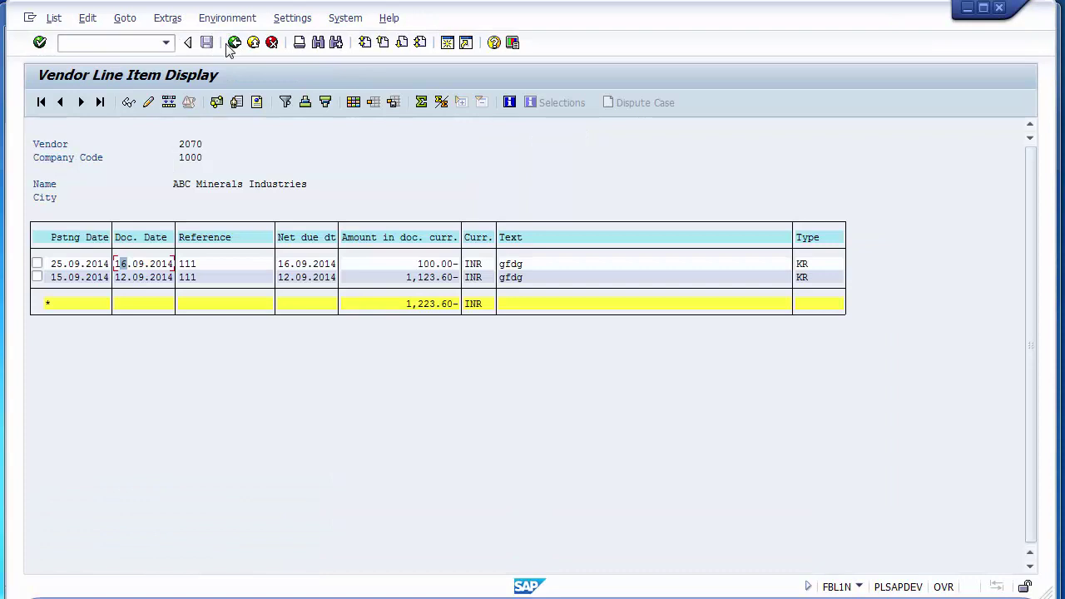
pyautogui.click(53, 18)
pyautogui.click(79, 58)
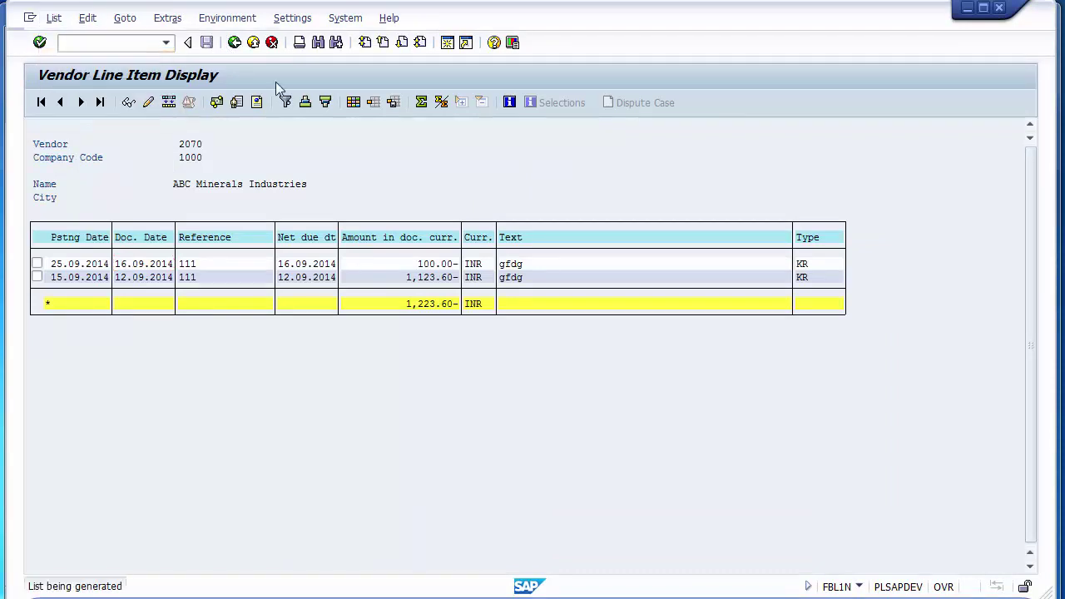
pyautogui.click(423, 266)
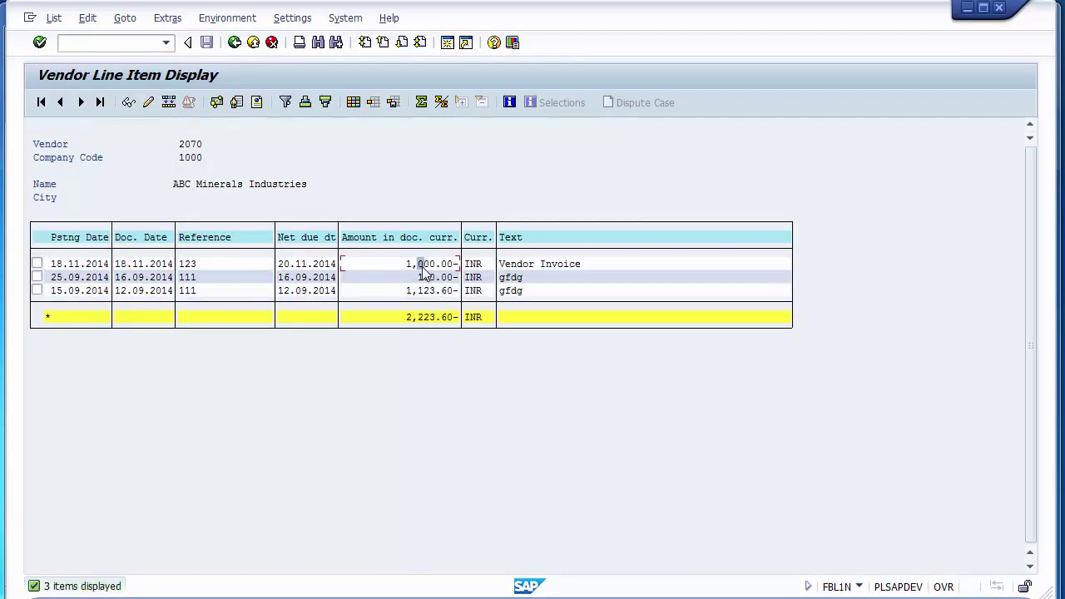
pyautogui.doubleClick(82, 263)
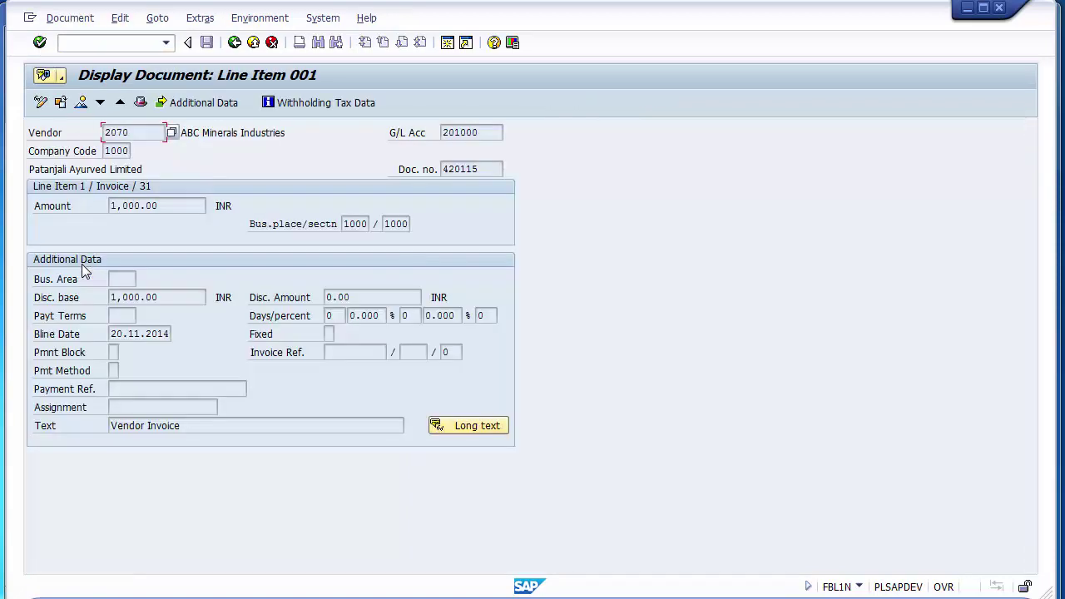
# Switch invoice line 001 to change mode, enter payment method C, and save
pyautogui.click(114, 372)
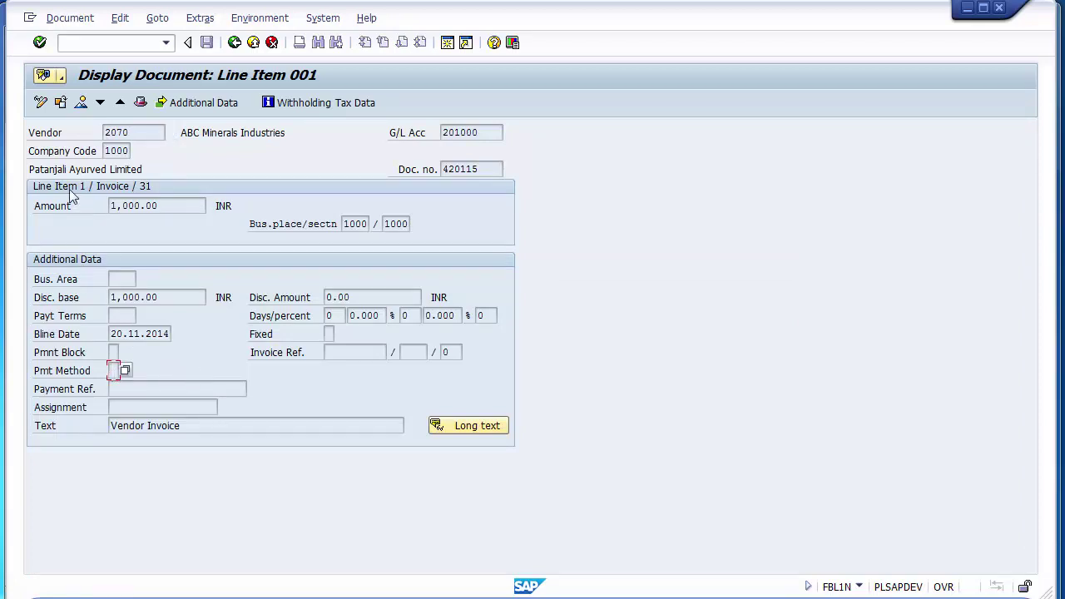
pyautogui.click(41, 103)
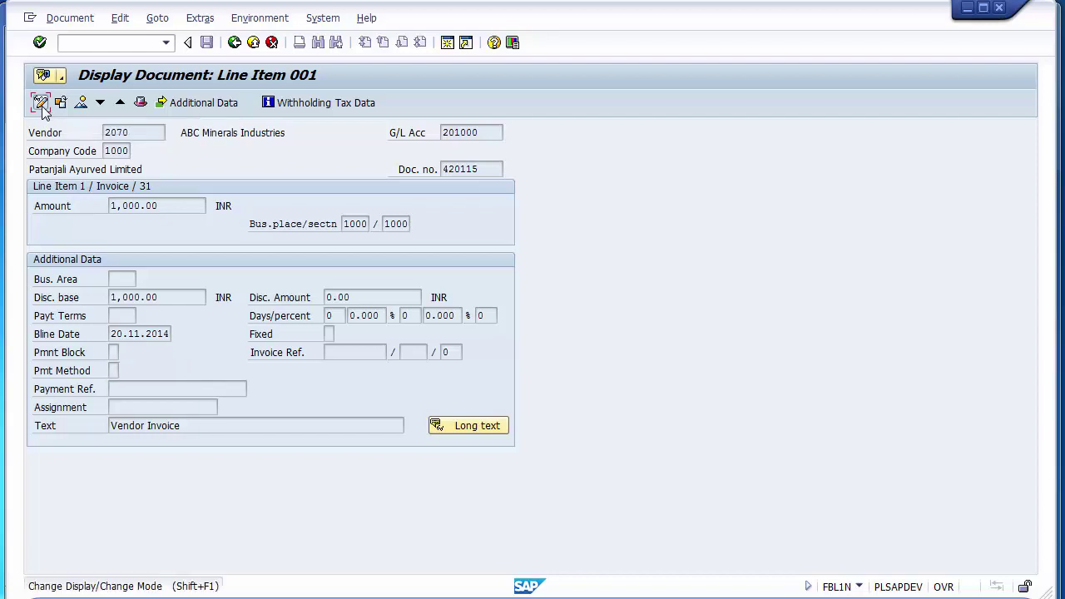
pyautogui.click(116, 371)
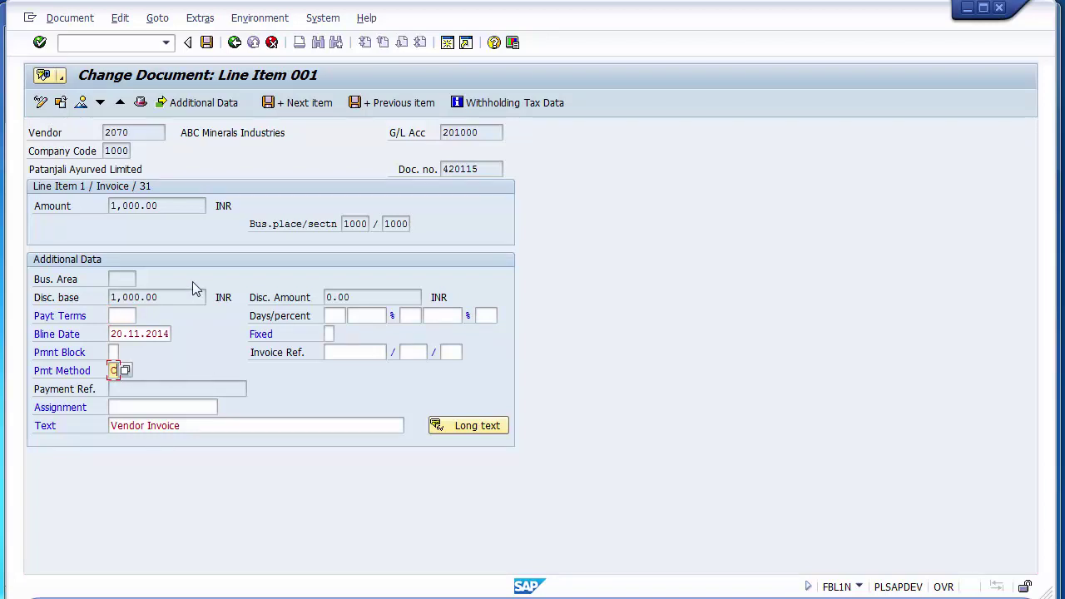
pyautogui.click(209, 44)
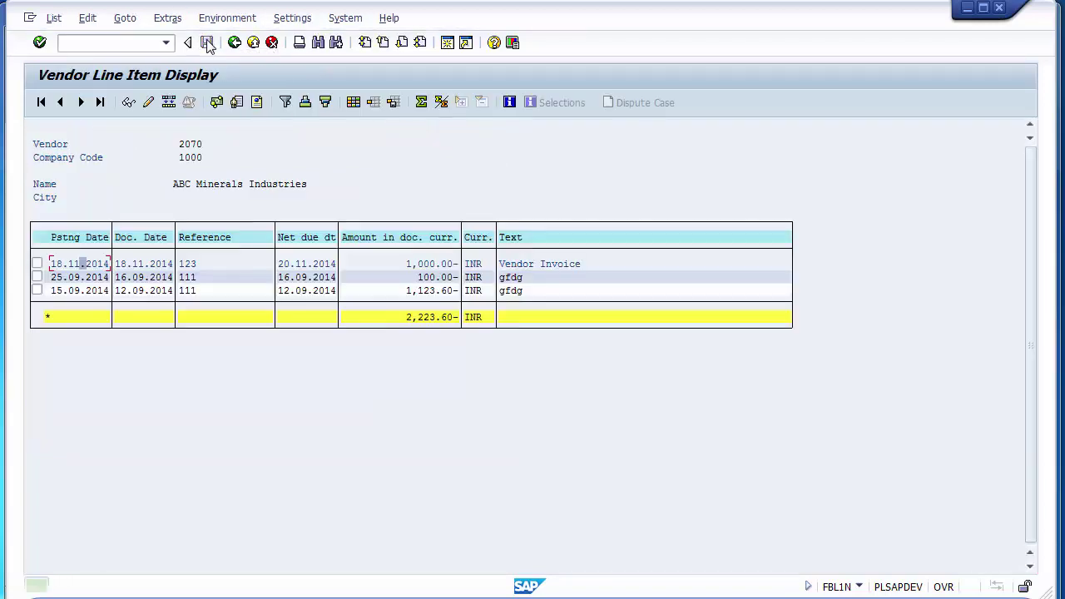
# Verify payment method C on the 25.09.2014 and 15.09.2014 items, then return to selection
pyautogui.doubleClick(70, 277)
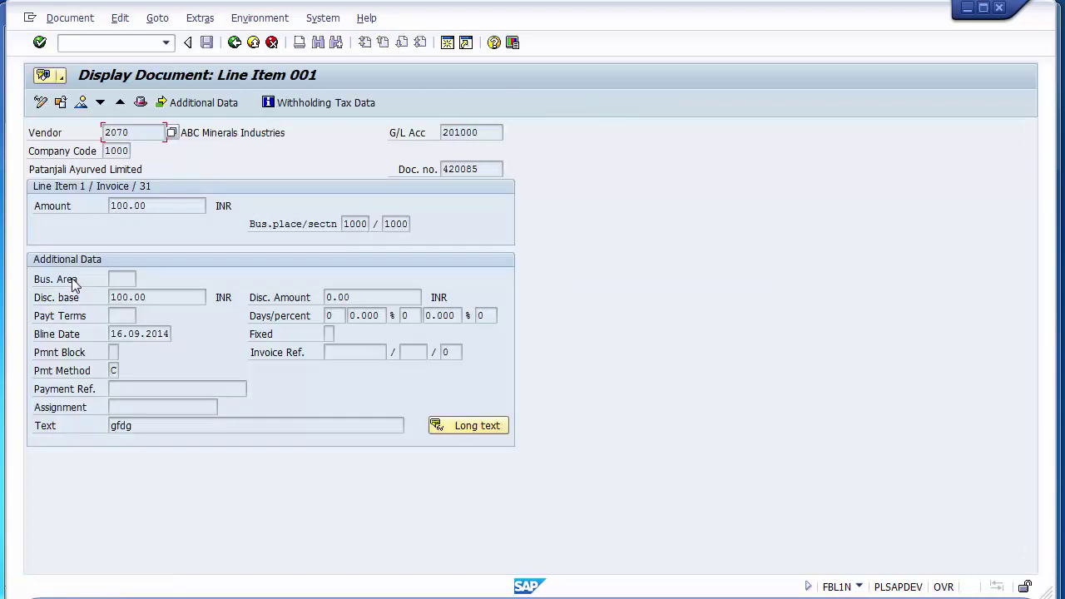
pyautogui.click(116, 372)
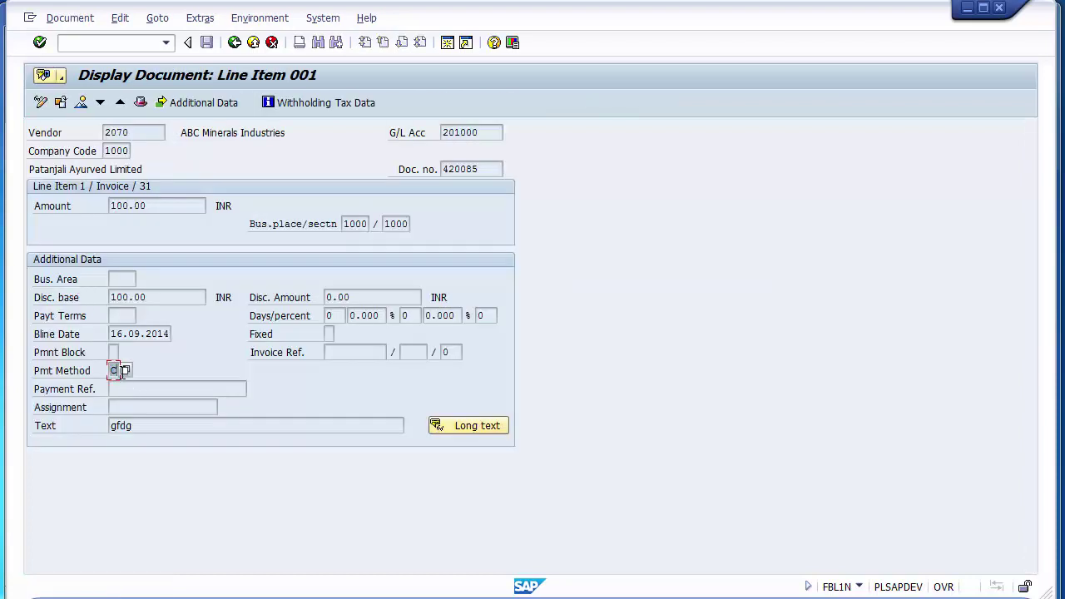
pyautogui.click(235, 44)
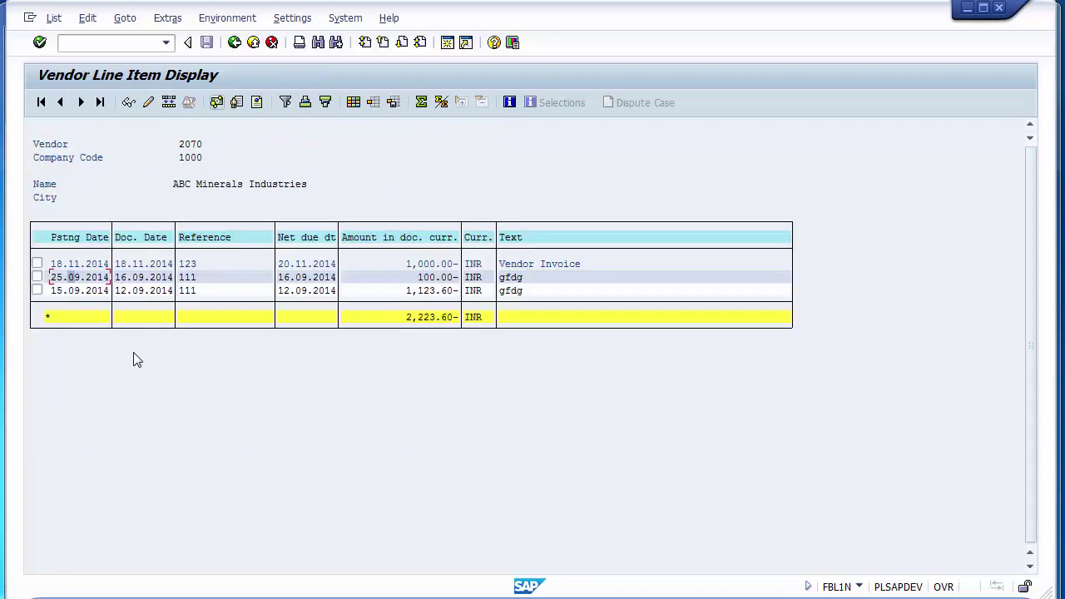
pyautogui.doubleClick(73, 291)
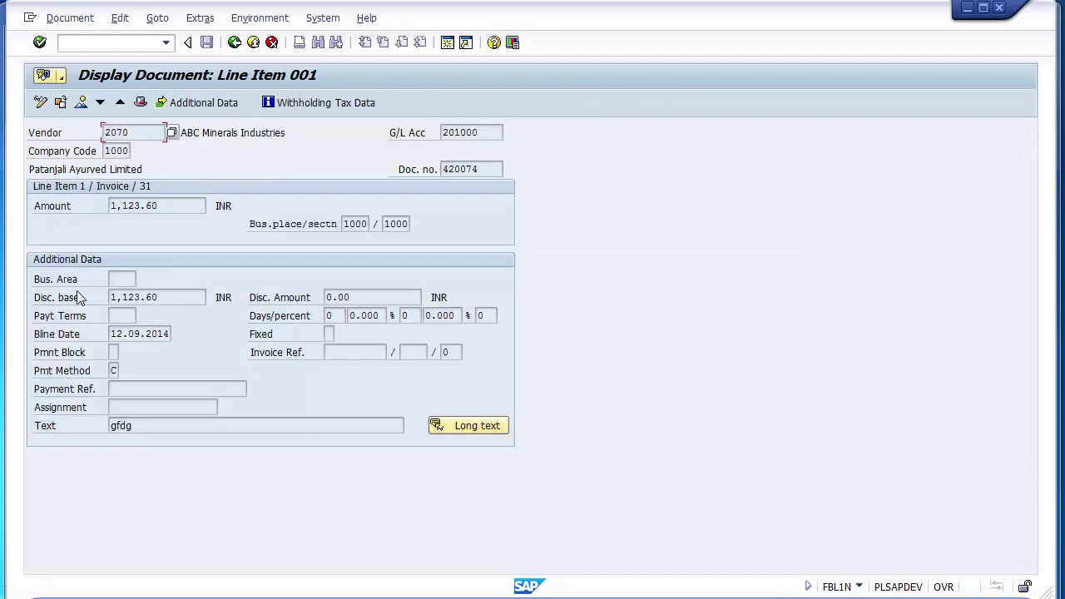
pyautogui.click(115, 372)
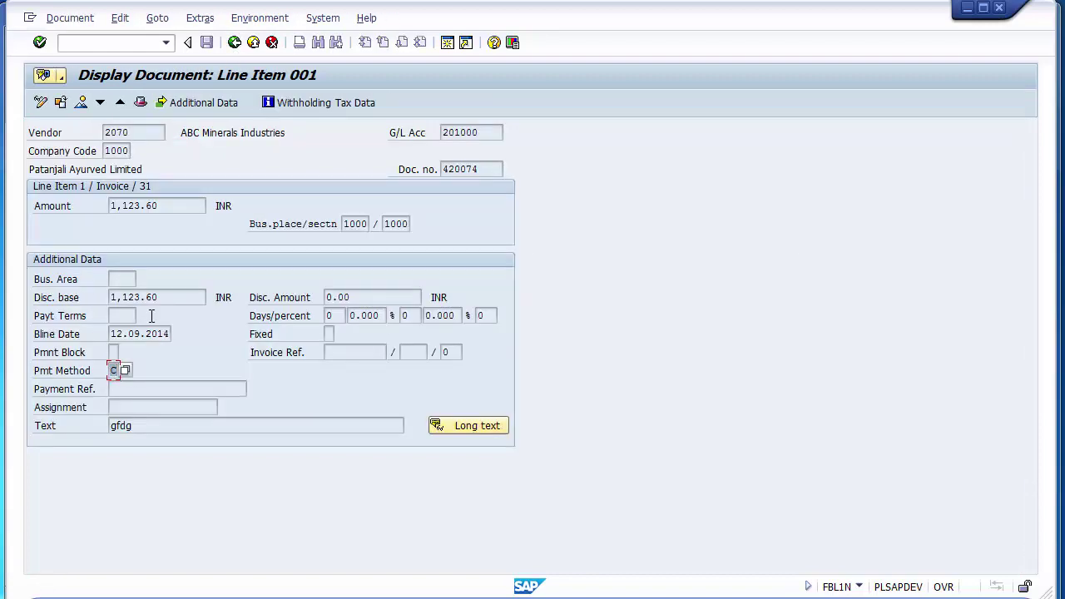
pyautogui.click(234, 43)
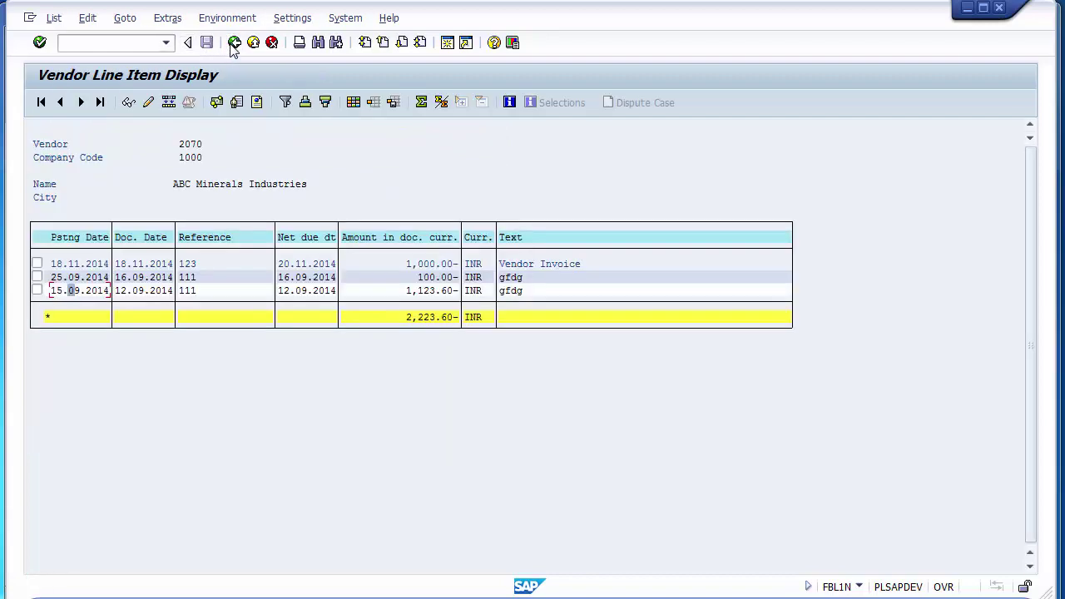
pyautogui.click(189, 146)
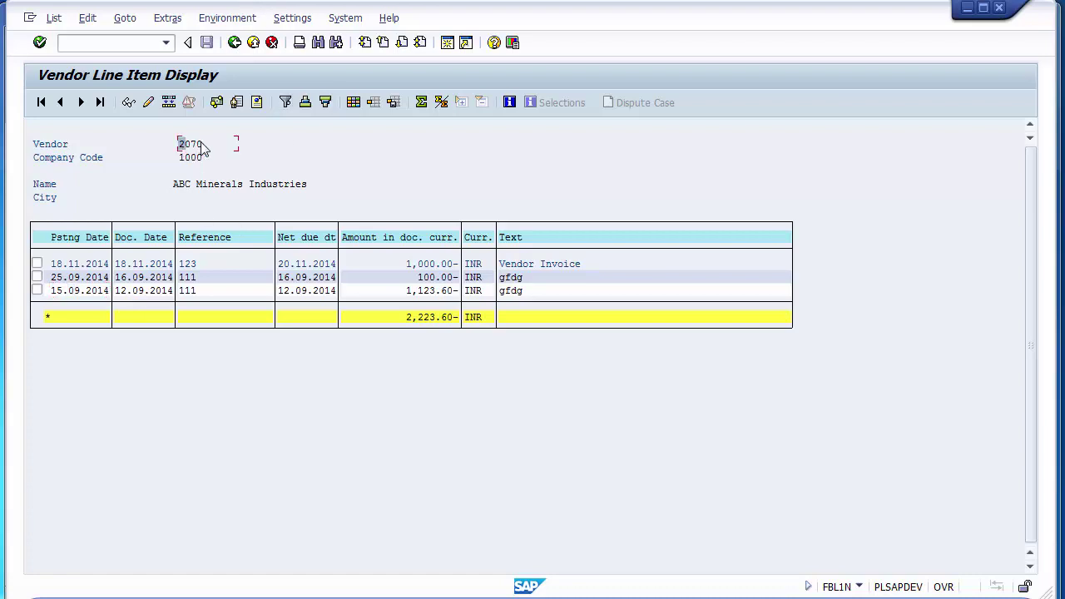
pyautogui.click(236, 45)
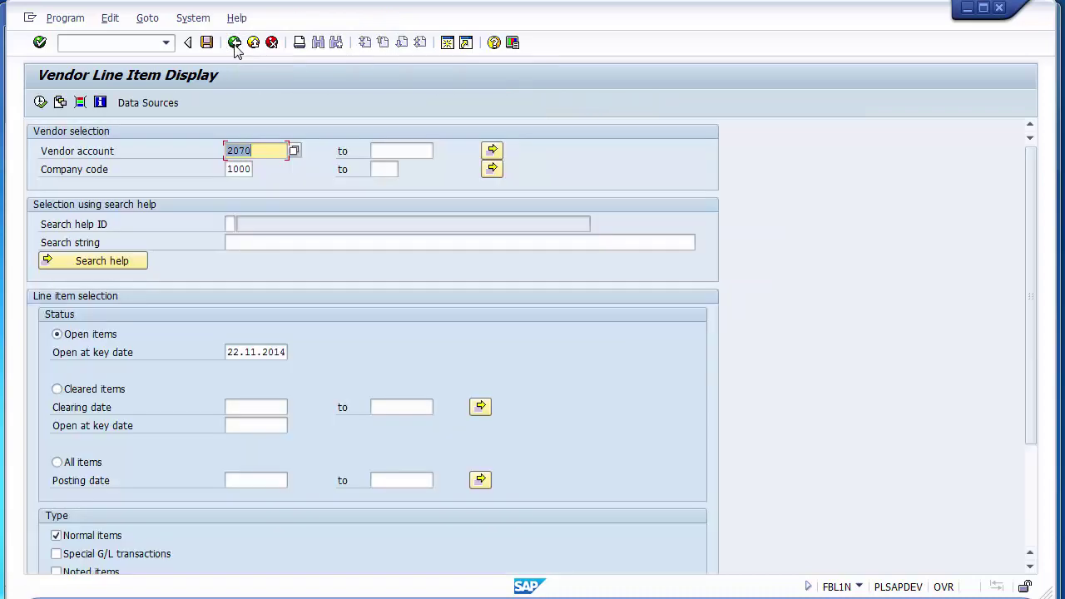
# Go back from FBL1N to the empty FB60 Enter Vendor Invoice screen for company code 1000
pyautogui.click(235, 43)
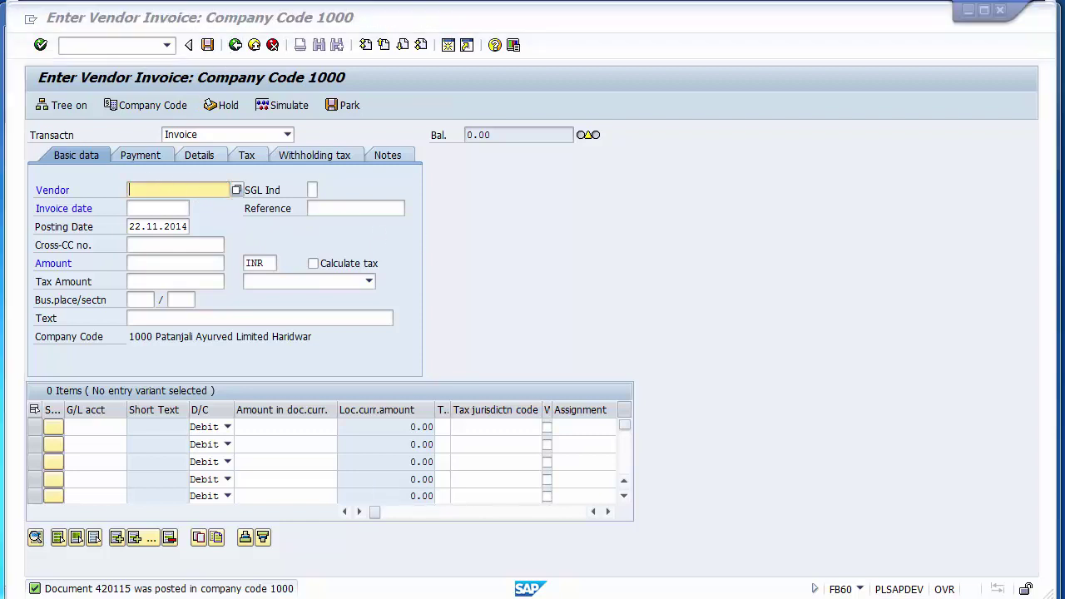
pyautogui.hotkey('alt', 'Tab')
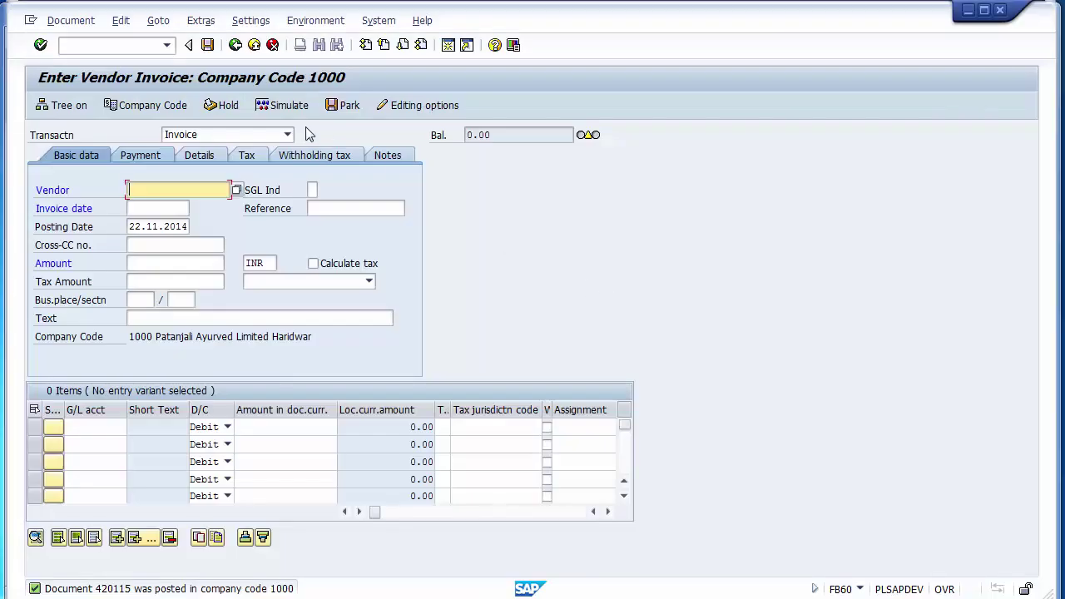
pyautogui.click(98, 46)
# Start transaction /nf110 to reach the Automatic Payment Transactions status screen
pyautogui.write('/')
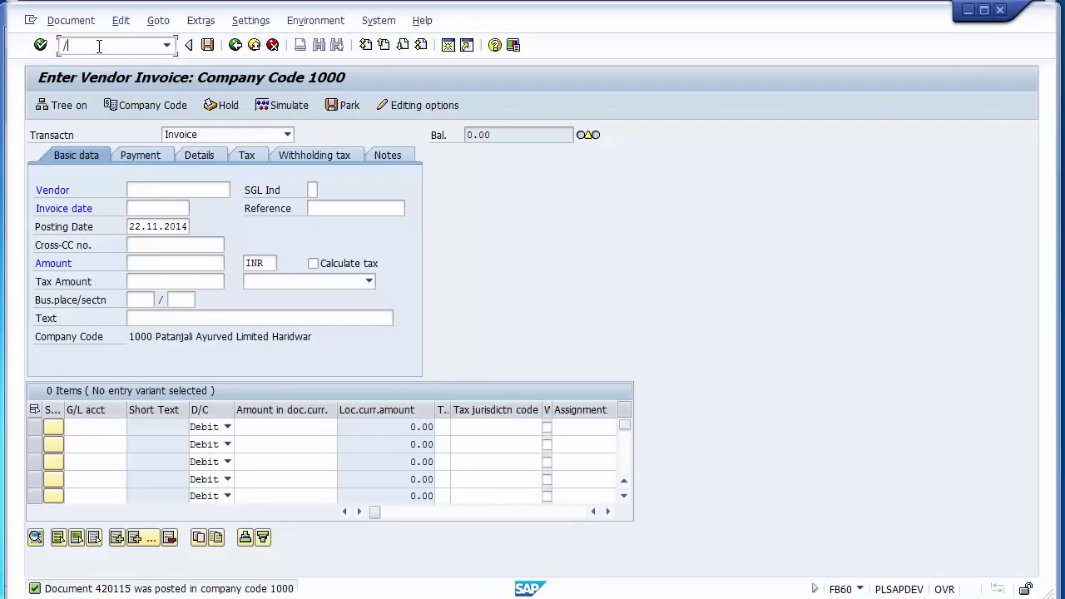
pyautogui.write('nfl10')
pyautogui.press('Return')
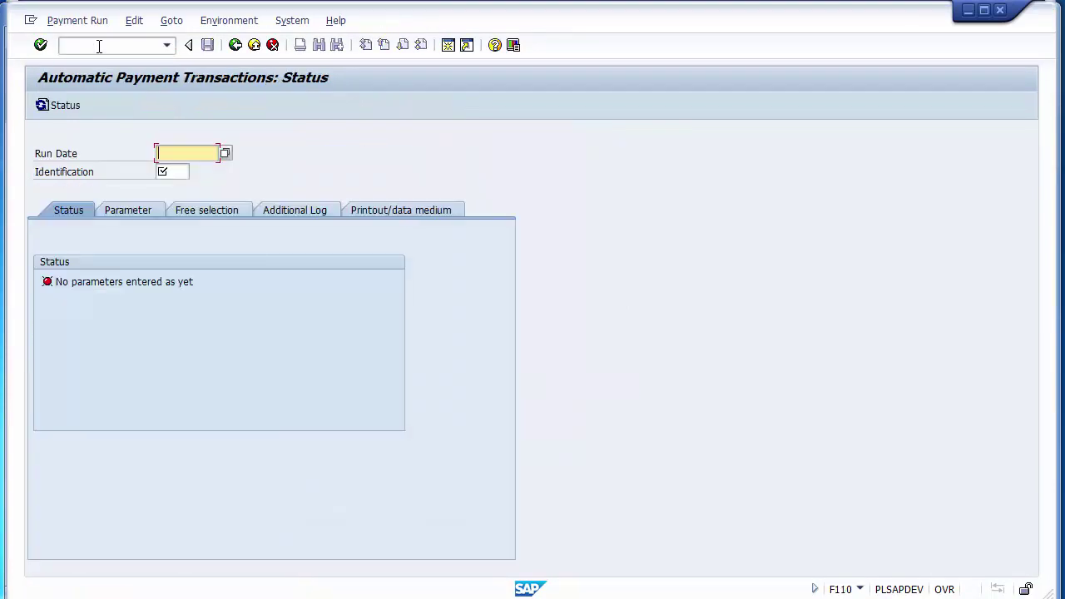
# Enter run date 22112014 and identification 1000 for the payment run
pyautogui.click(176, 166)
pyautogui.click(174, 154)
pyautogui.click(177, 174)
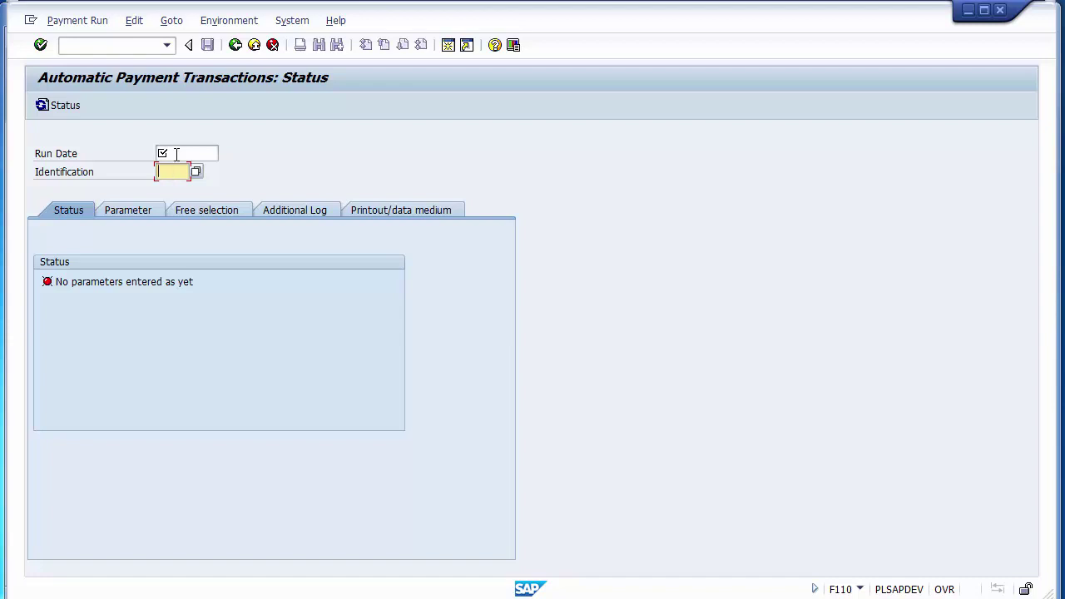
pyautogui.click(176, 154)
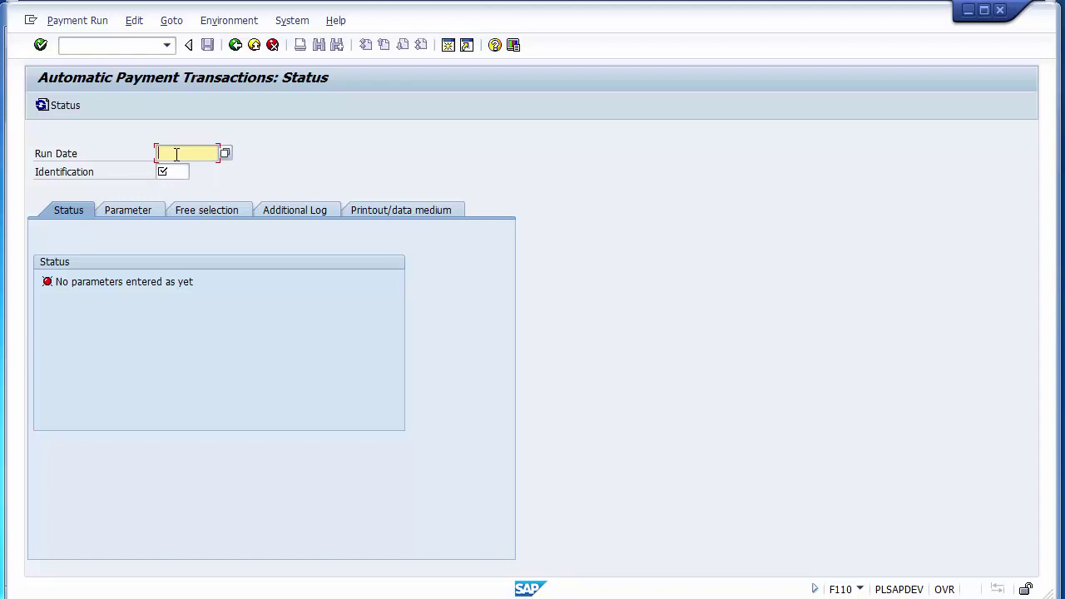
pyautogui.write('22112014')
pyautogui.click(175, 172)
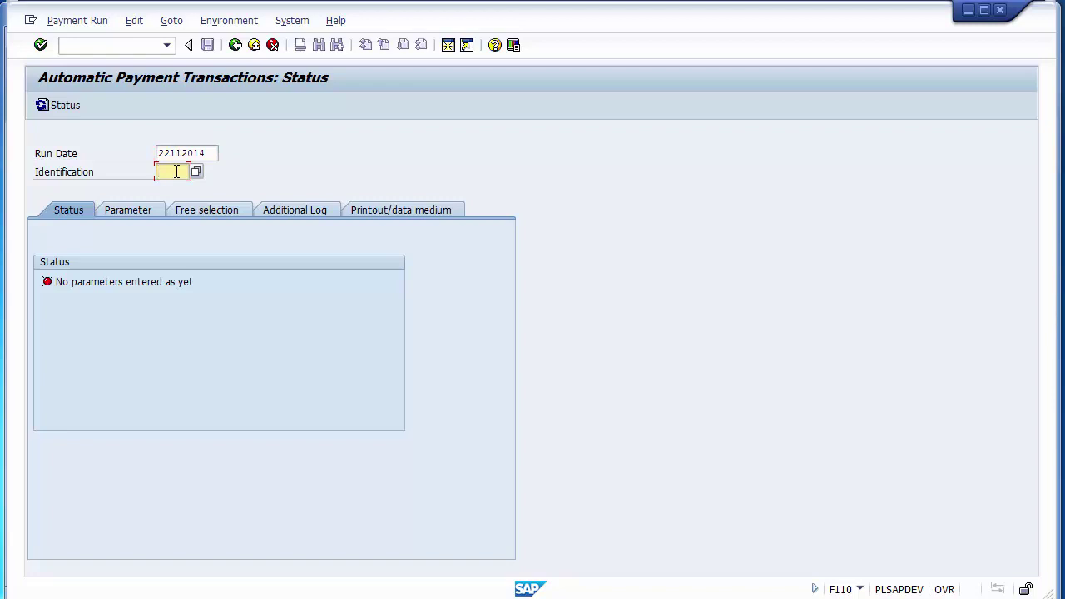
pyautogui.write('1000')
pyautogui.press('Return')
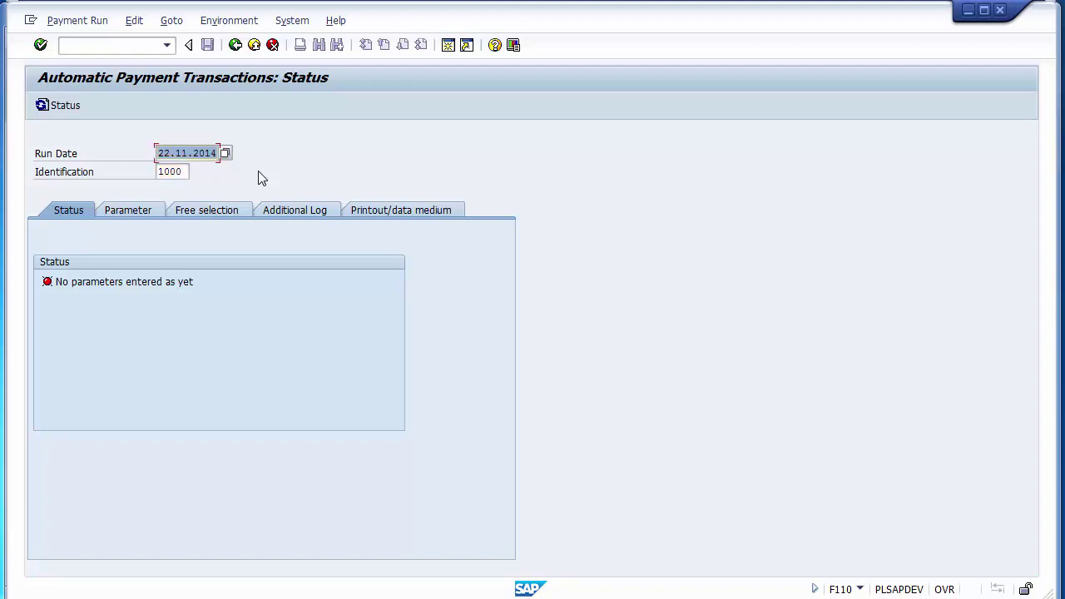
# On the Parameter tab, enter company code 1000 with payment method C and next date 24.11.2014
pyautogui.click(119, 212)
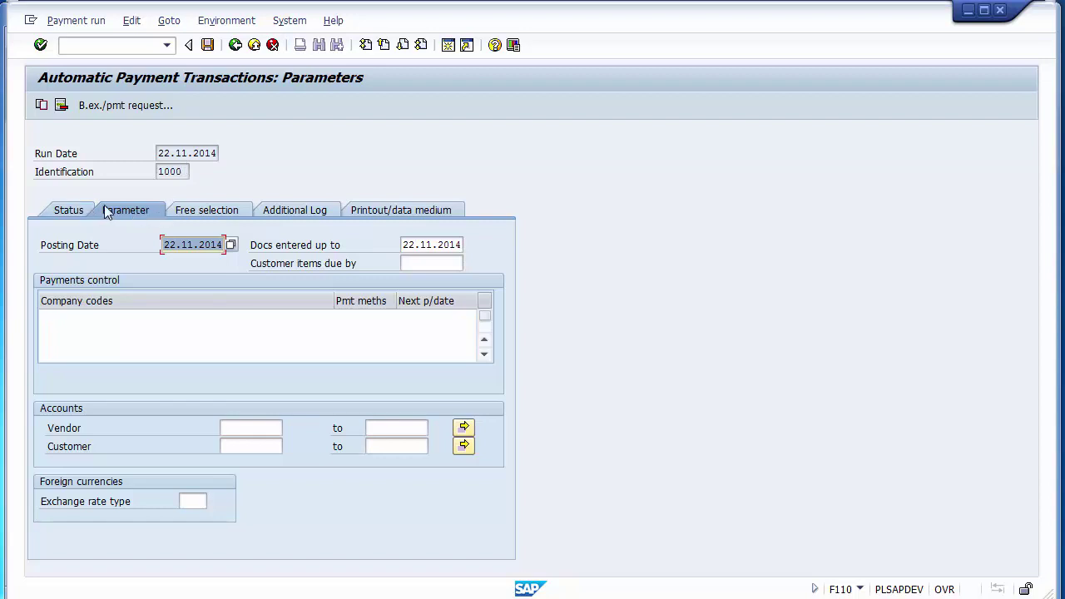
pyautogui.click(80, 213)
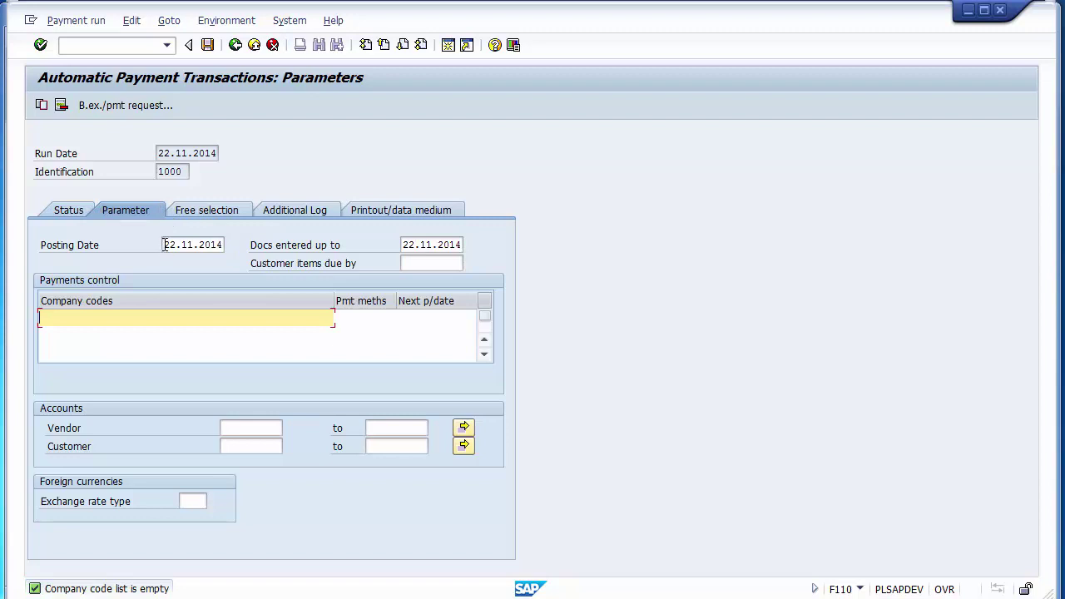
pyautogui.moveTo(164, 245); pyautogui.dragTo(224, 245)
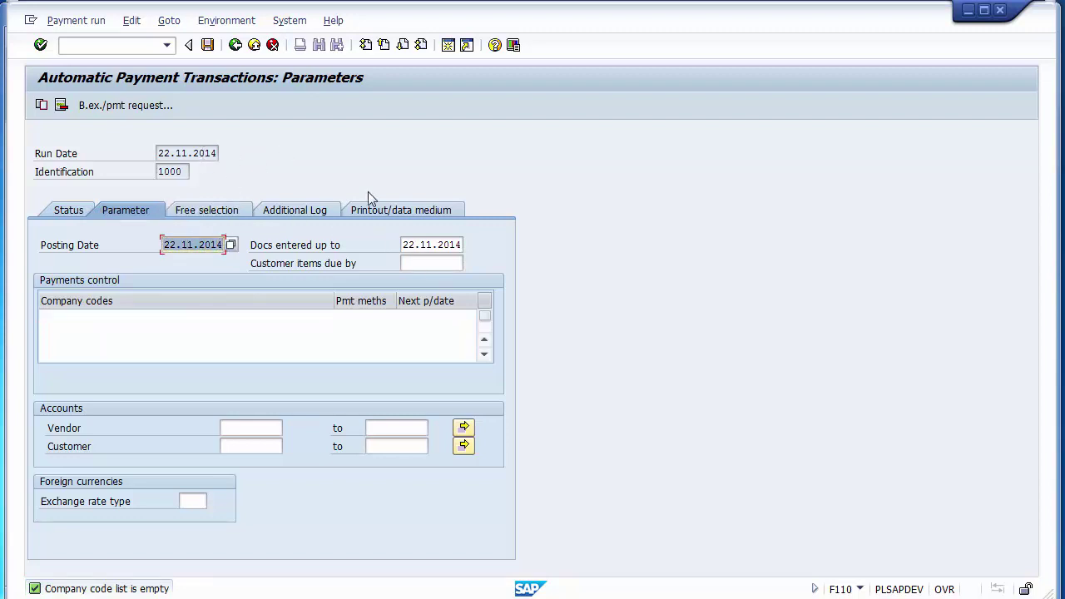
pyautogui.click(104, 315)
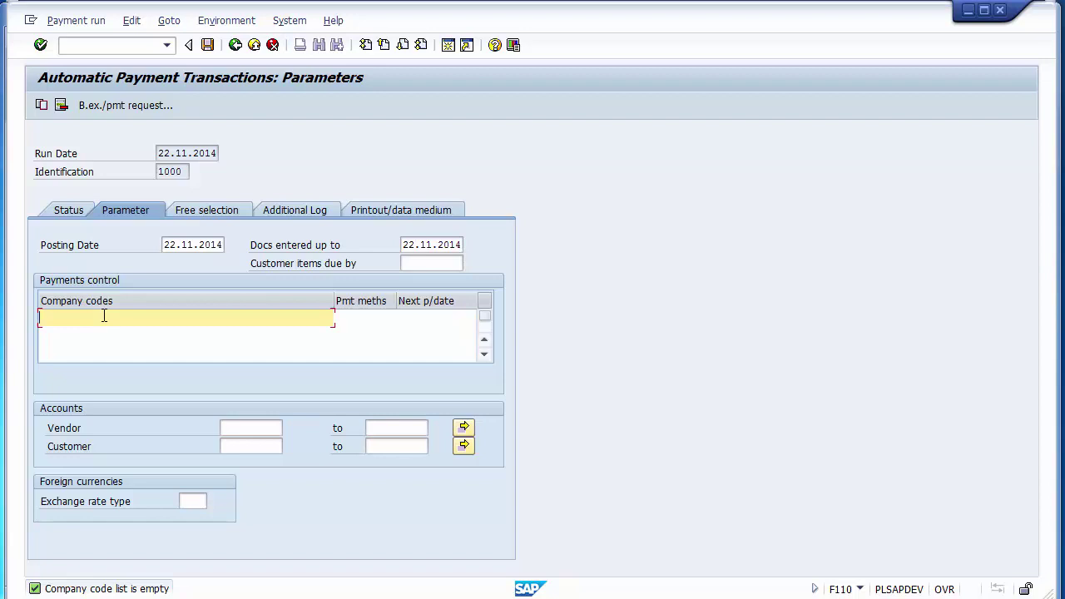
pyautogui.write('1')
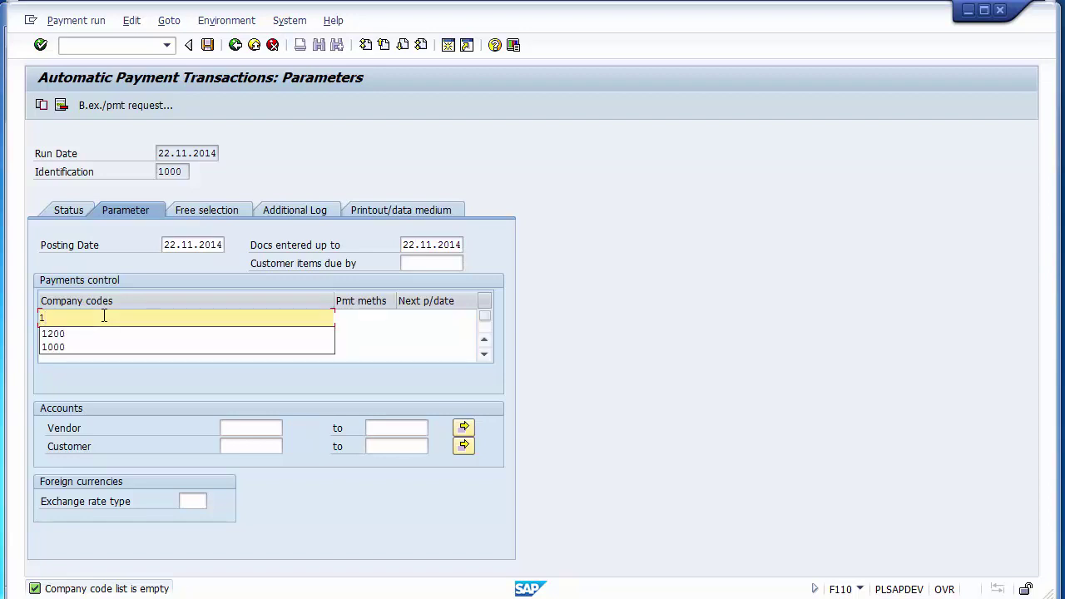
pyautogui.write('000')
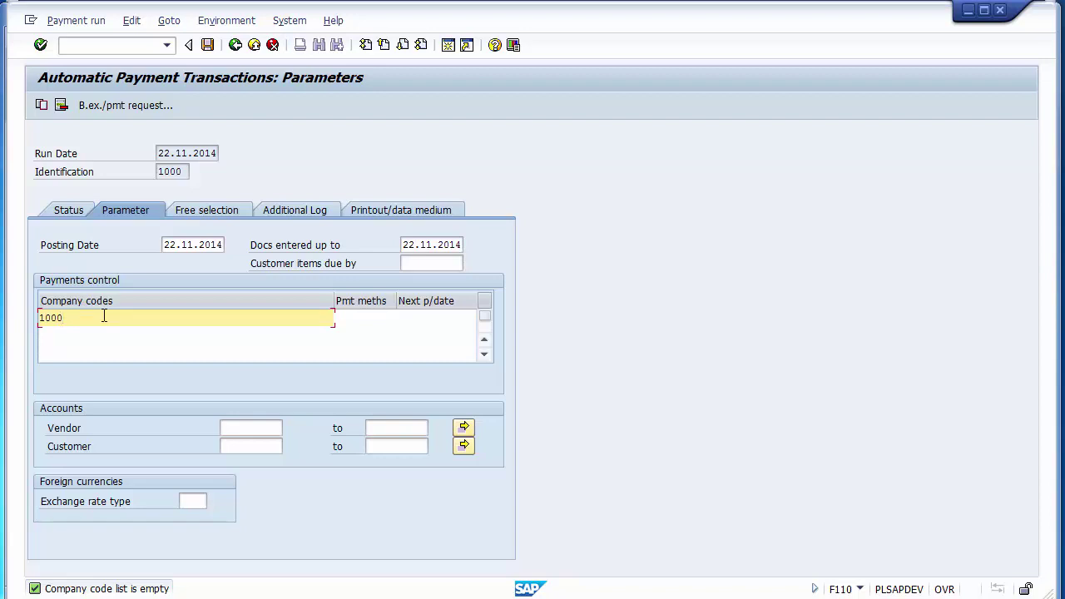
pyautogui.press('Tab')
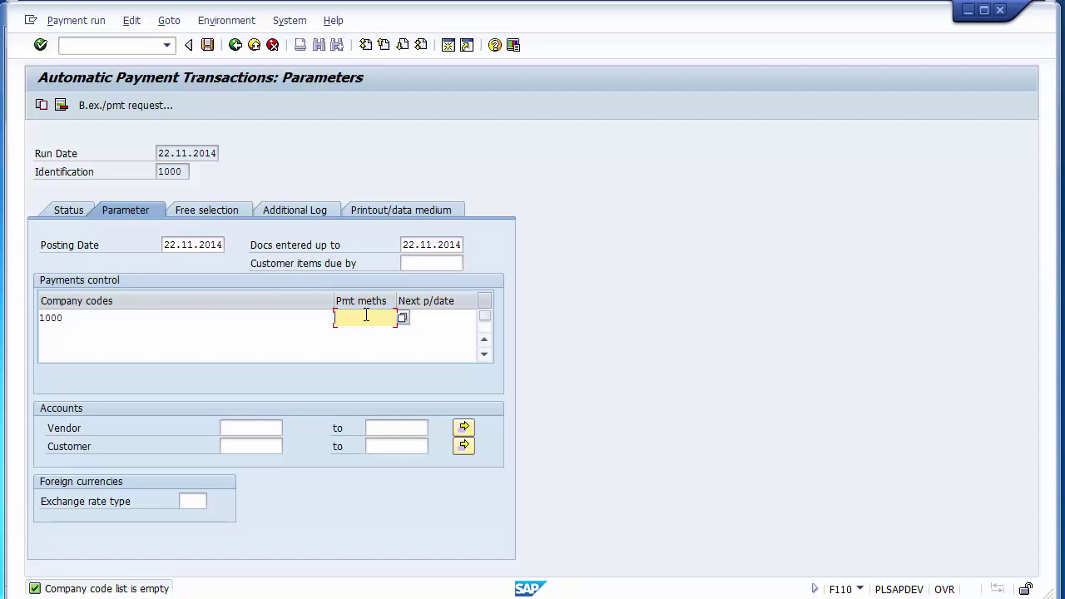
pyautogui.write('C')
pyautogui.click(424, 317)
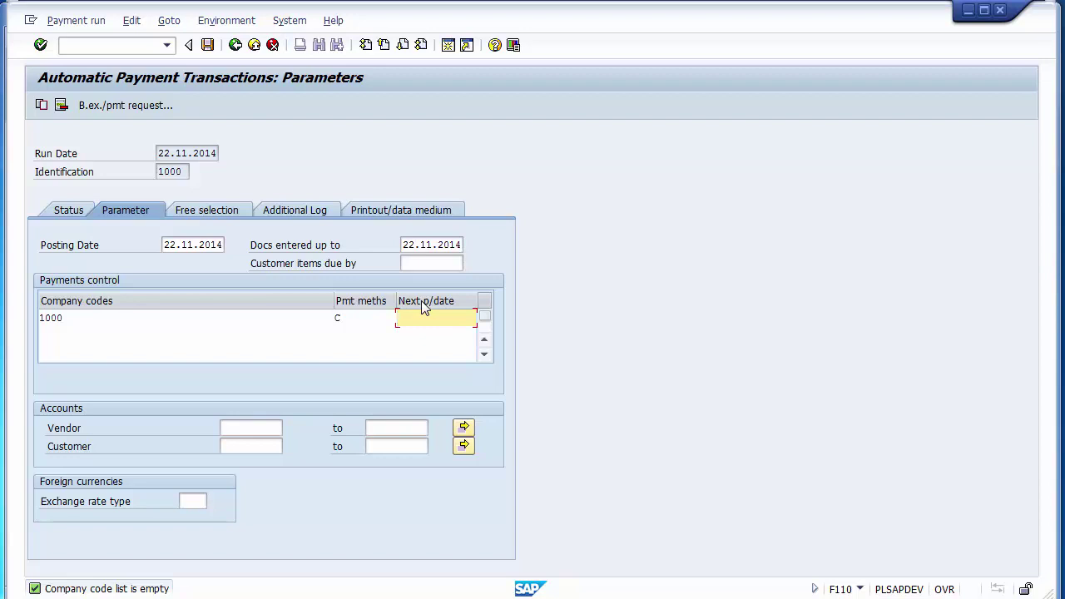
pyautogui.write('24112014')
pyautogui.press('Return')
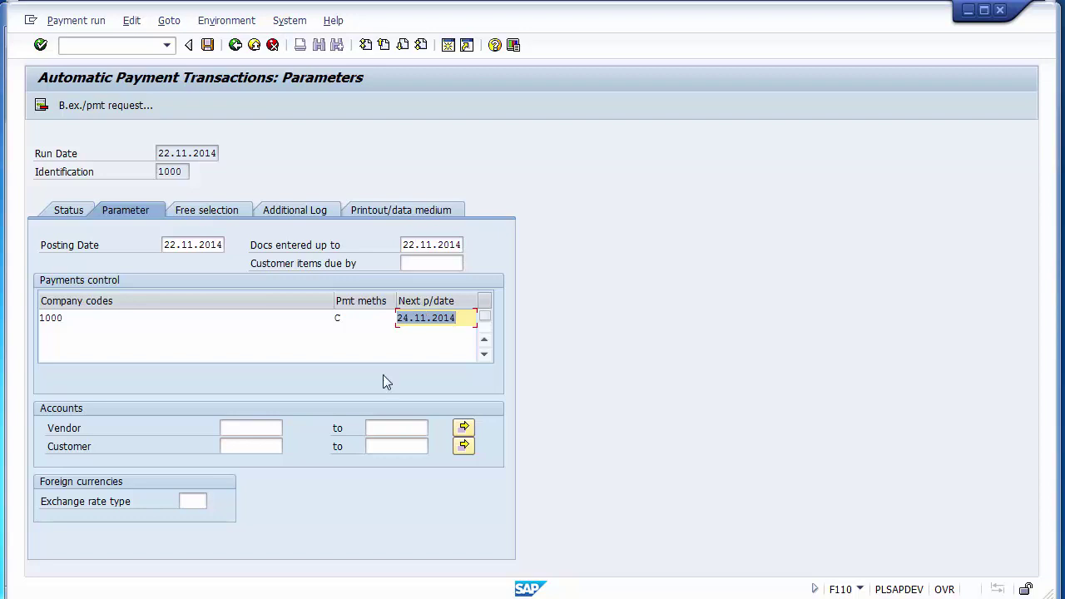
pyautogui.click(258, 431)
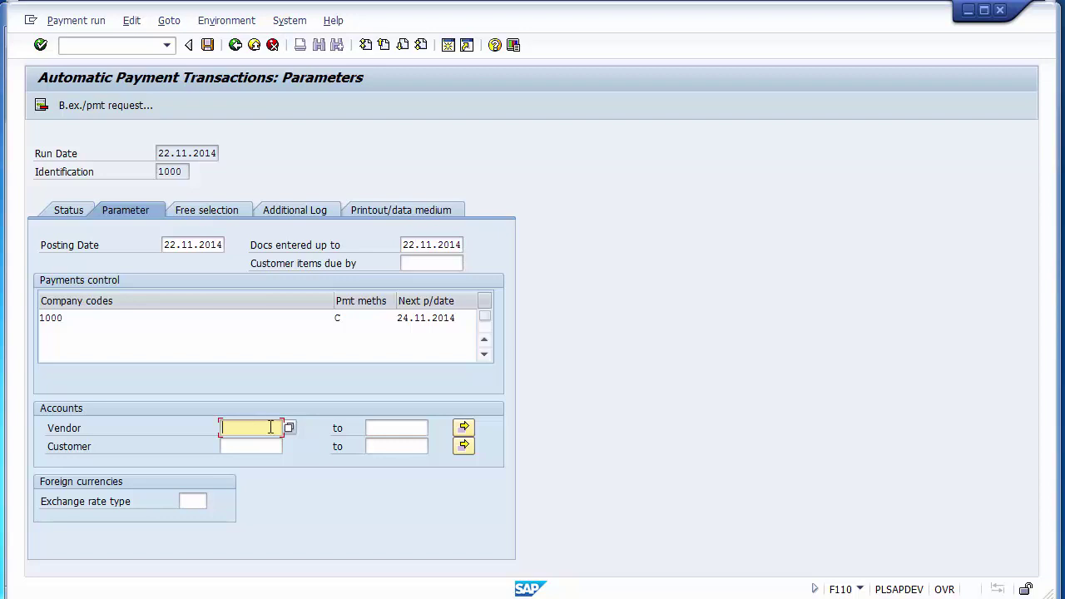
# Restrict the vendor accounts range to 2070 through 2070
pyautogui.click(397, 430)
pyautogui.click(241, 433)
pyautogui.click(464, 428)
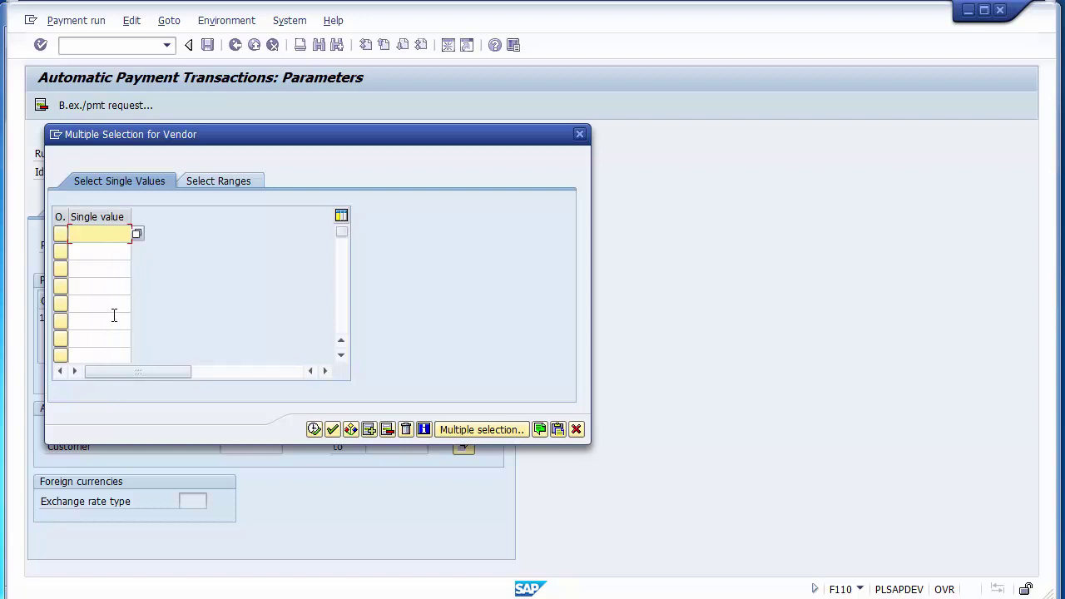
pyautogui.click(576, 429)
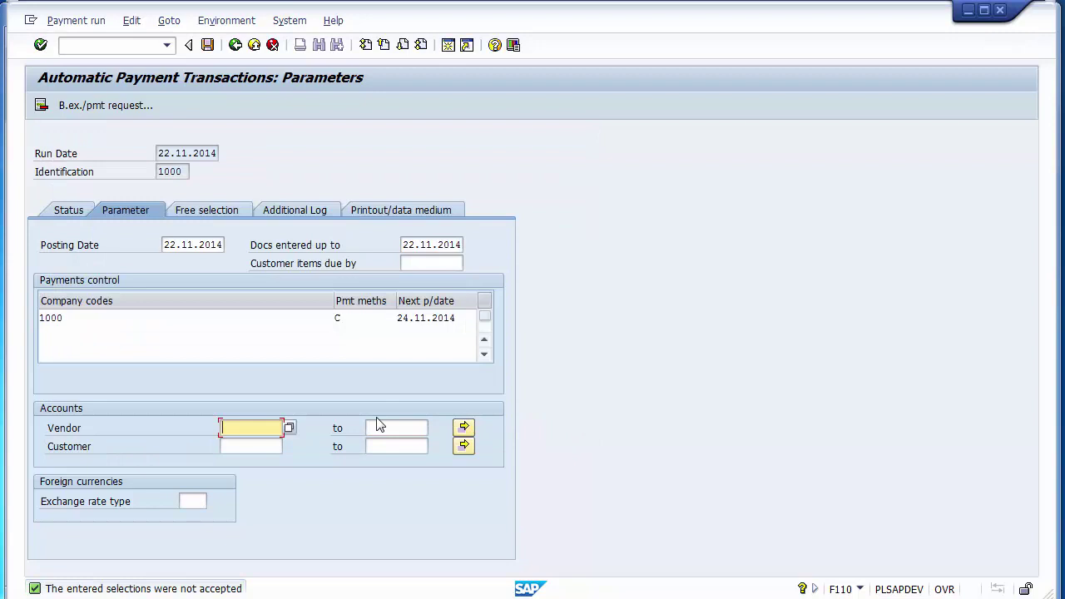
pyautogui.click(258, 448)
pyautogui.click(251, 428)
pyautogui.write('2070')
pyautogui.click(377, 428)
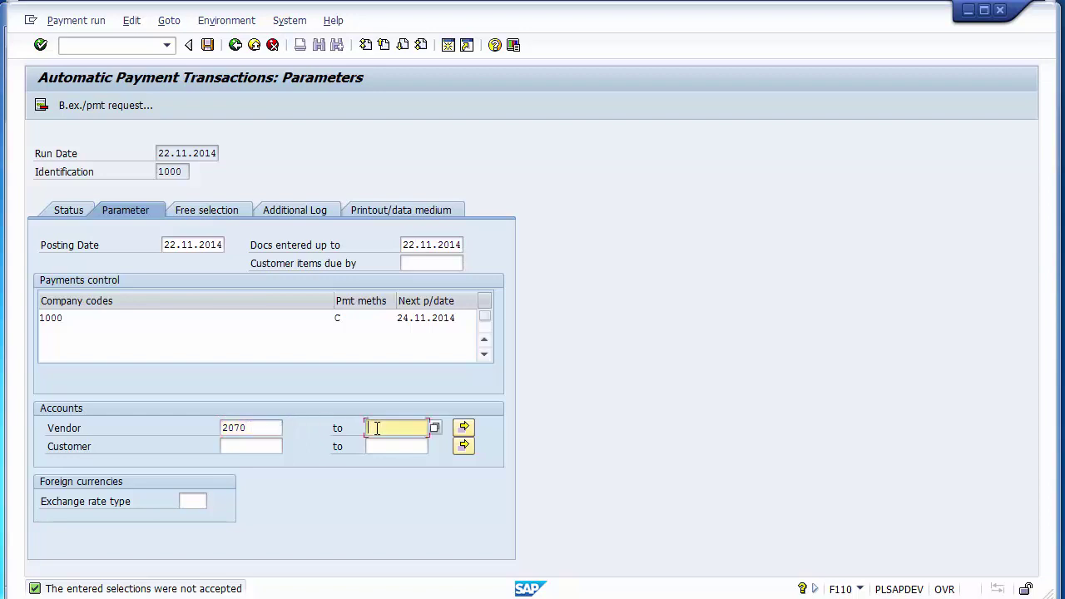
pyautogui.write('2070')
# On the Additional Log tab, tick Due date check, Payment method selection in all cases and Line items
pyautogui.click(291, 213)
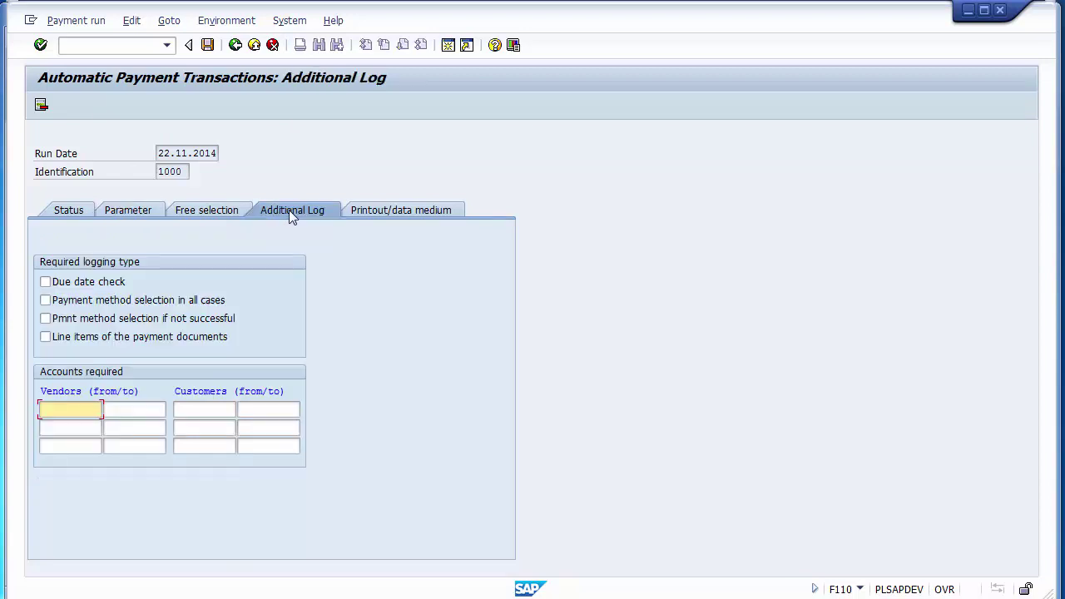
pyautogui.click(83, 284)
pyautogui.click(83, 303)
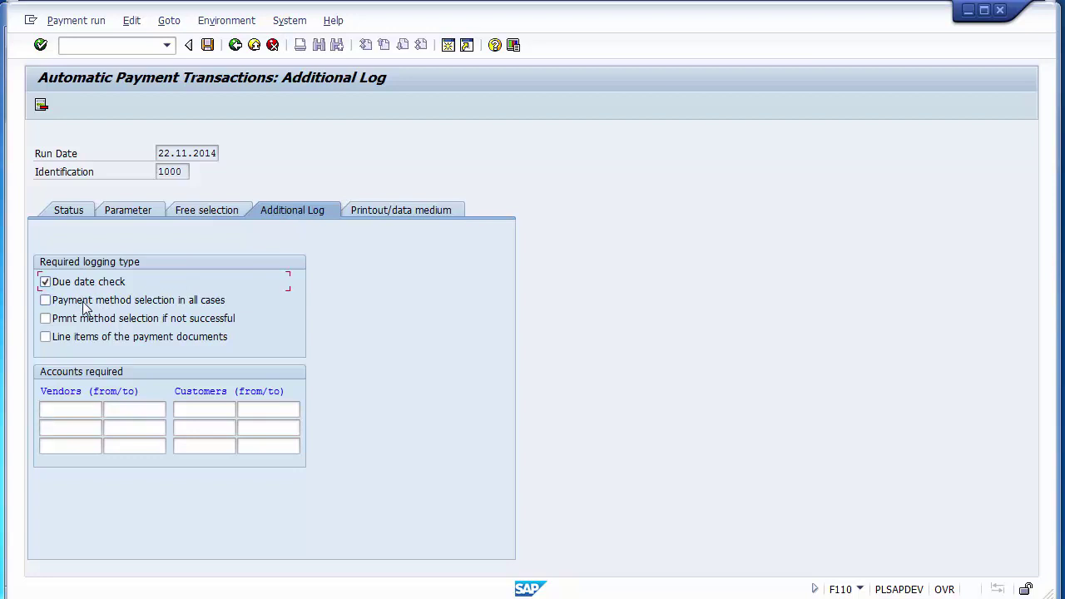
pyautogui.click(87, 338)
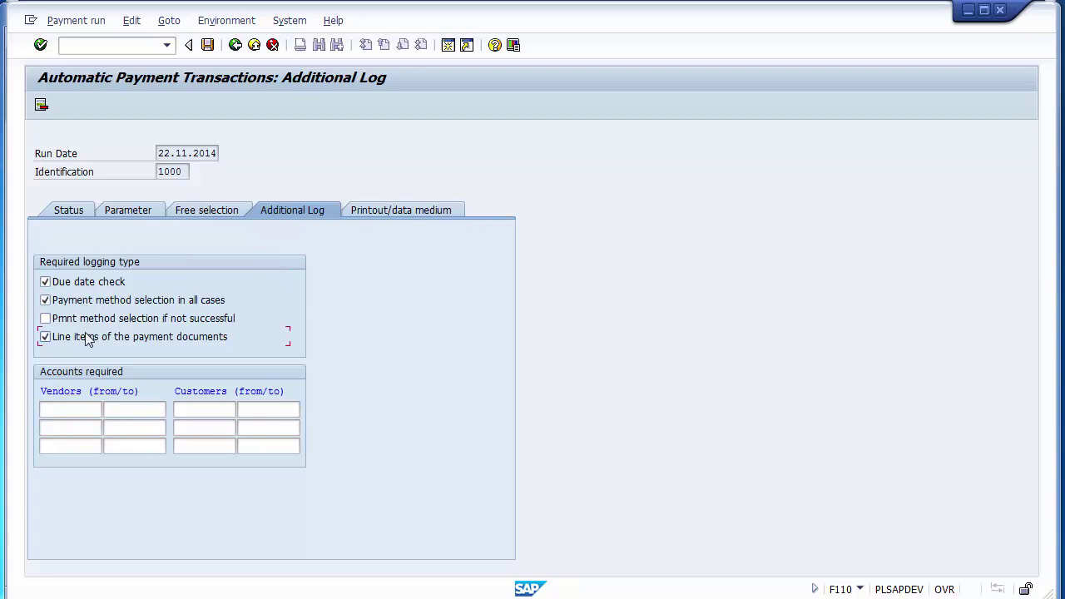
# Log vendors 2070 to 2070 and save the payment run parameters
pyautogui.click(81, 410)
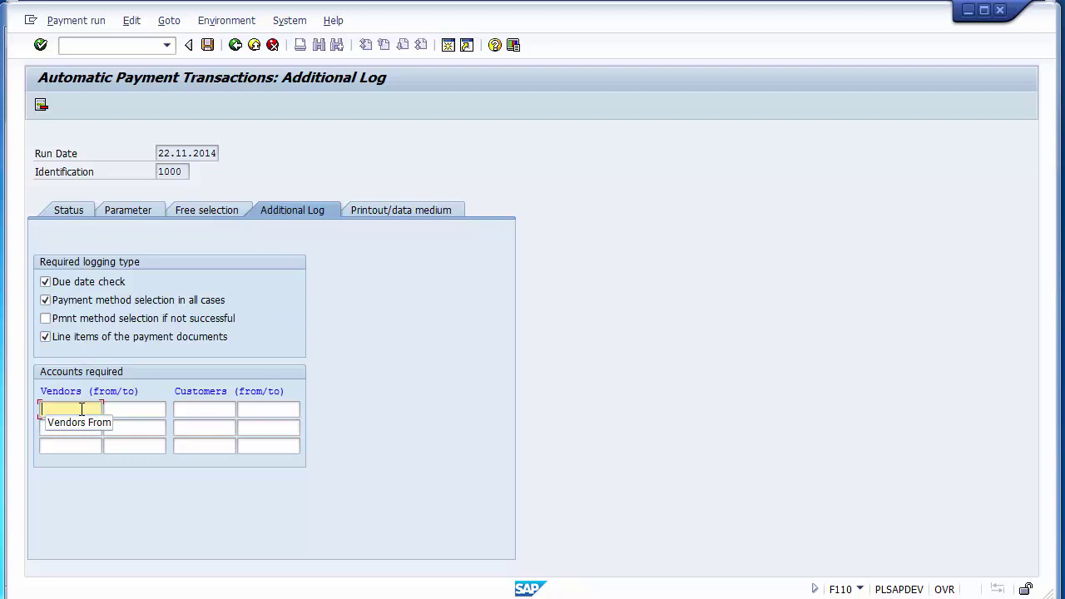
pyautogui.write('2070')
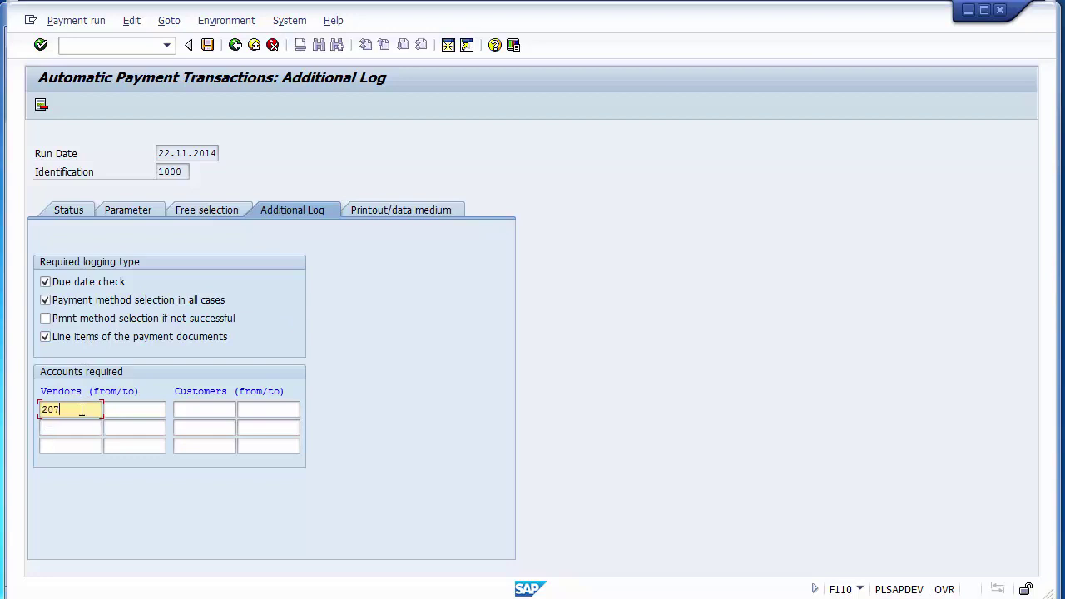
pyautogui.click(151, 413)
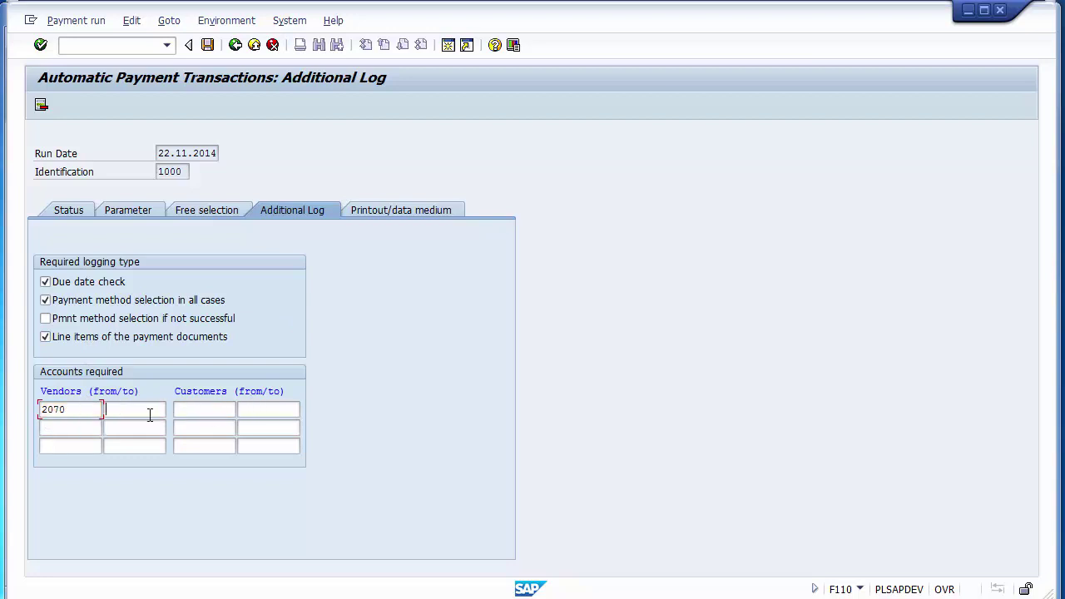
pyautogui.write('2070')
pyautogui.click(207, 47)
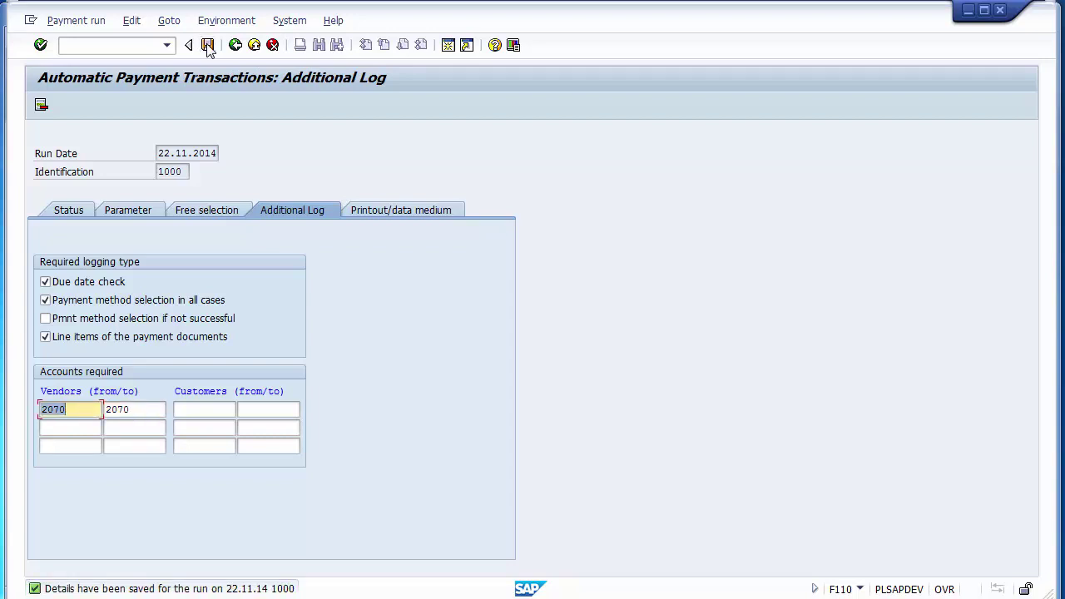
# Show the Status tab, confirming parameters are entered for run 22.11.2014 / 1000
pyautogui.click(66, 210)
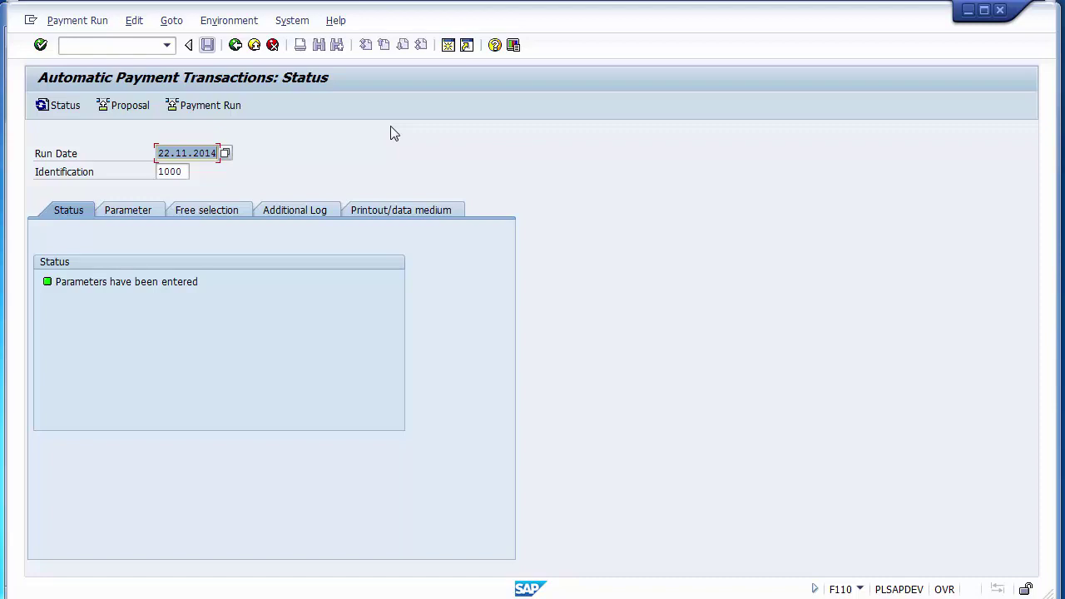
pyautogui.click(144, 284)
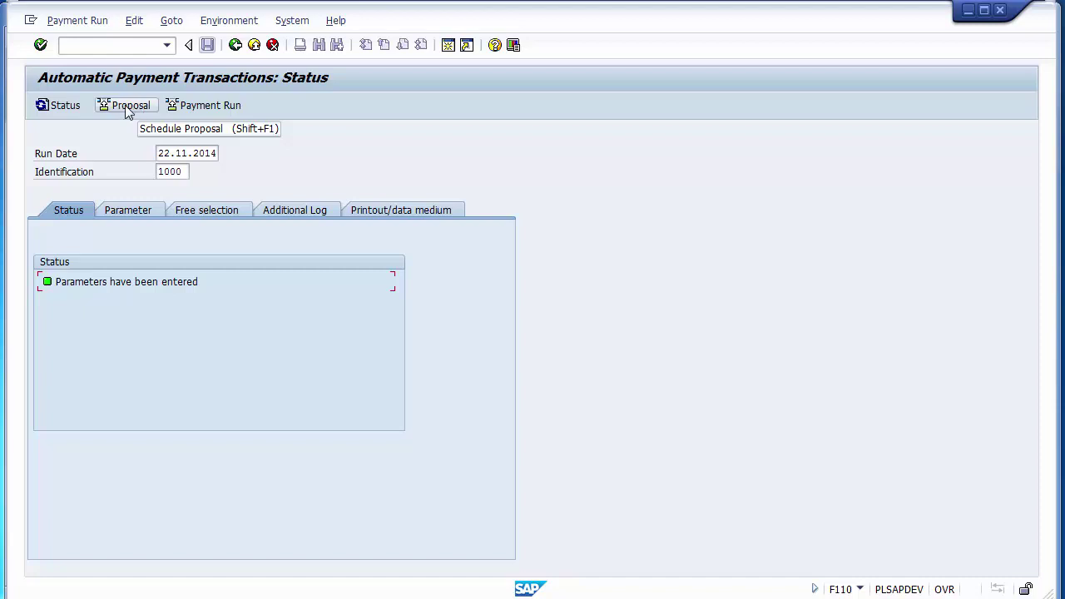
# Schedule the payment proposal with Start immediately selected
pyautogui.click(125, 105)
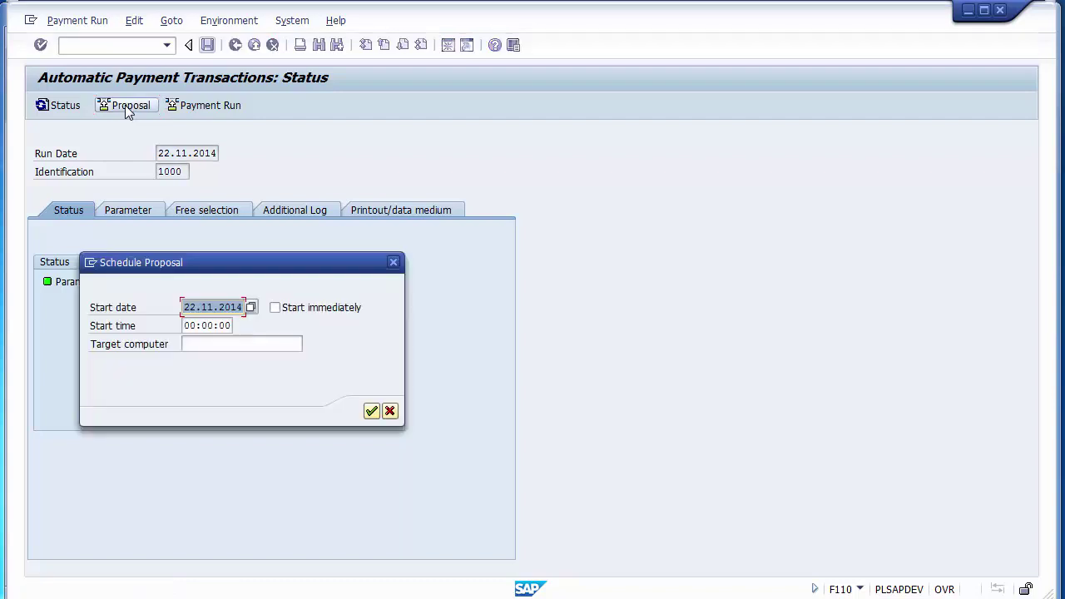
pyautogui.click(278, 311)
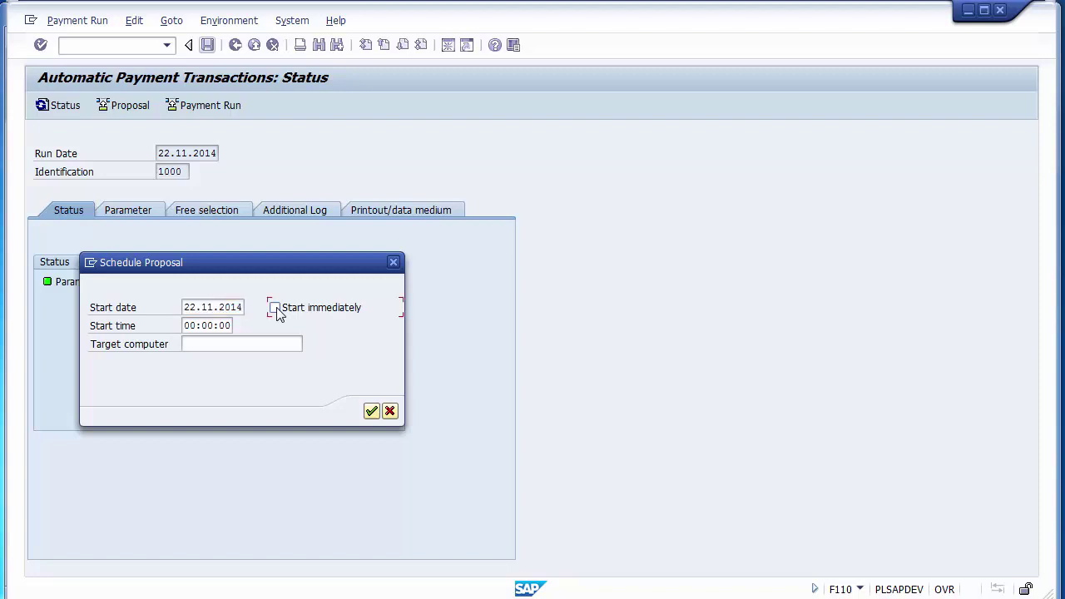
pyautogui.click(371, 411)
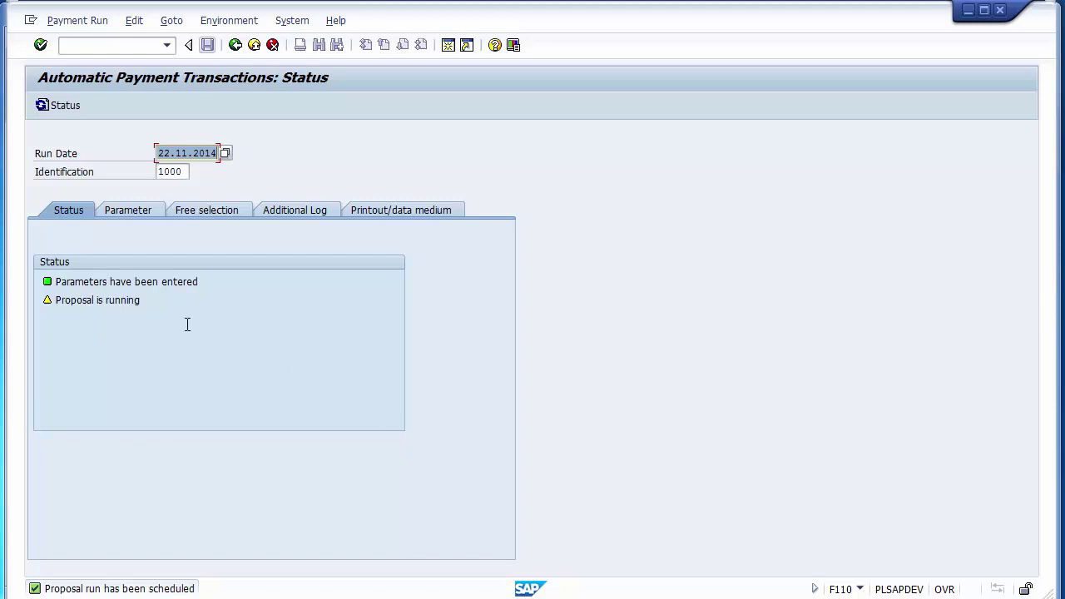
# Refresh the run status until it reports the payment proposal has been created
pyautogui.click(48, 108)
pyautogui.click(47, 108)
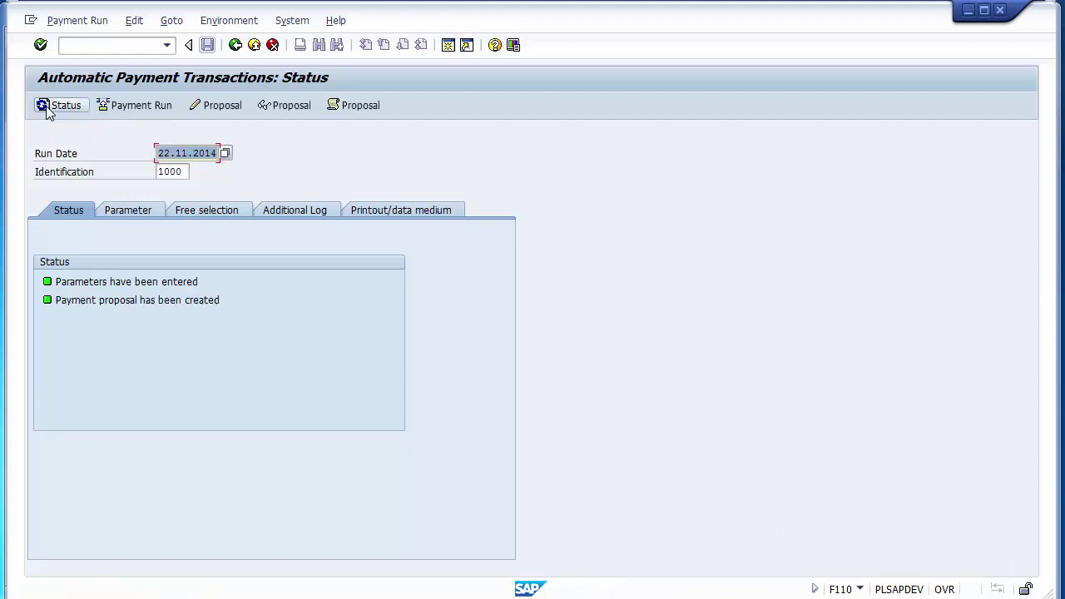
pyautogui.click(163, 305)
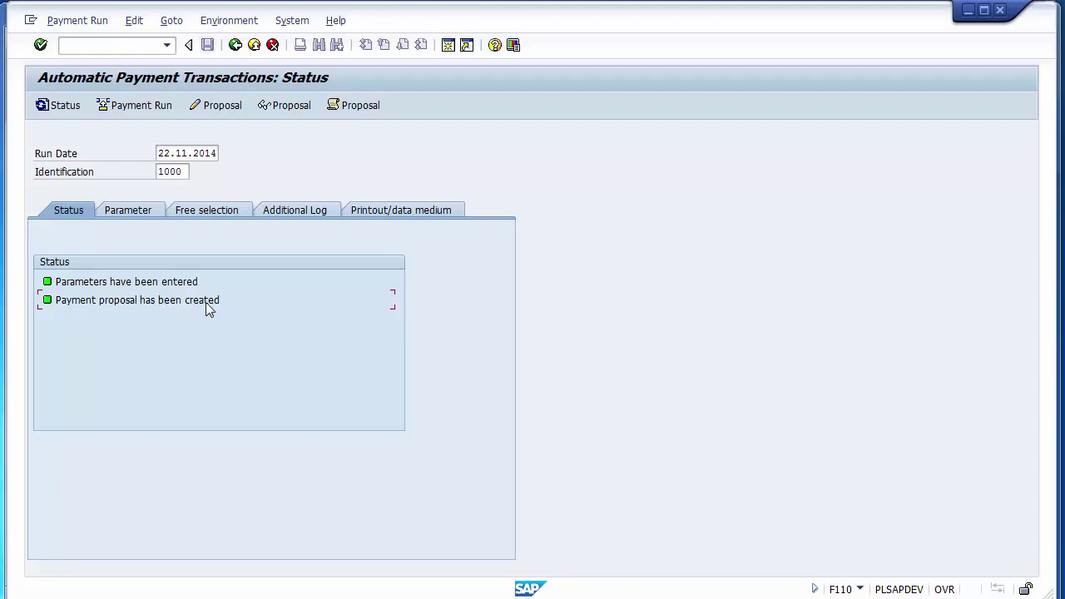
# Display the payment proposal and select the vendor 2070 exception line
pyautogui.click(286, 109)
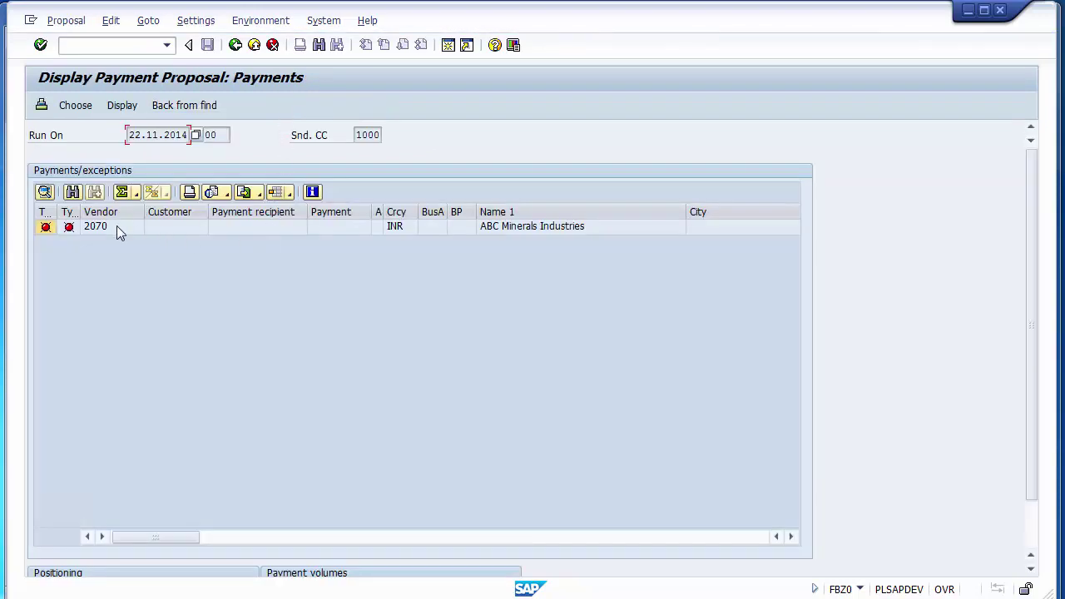
pyautogui.click(117, 226)
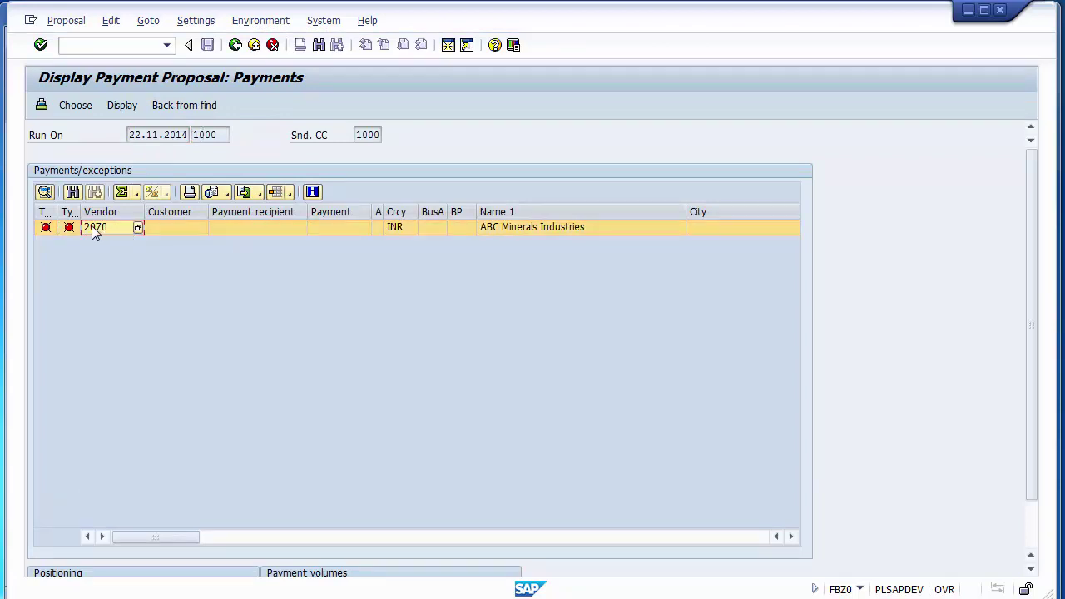
pyautogui.doubleClick(101, 230)
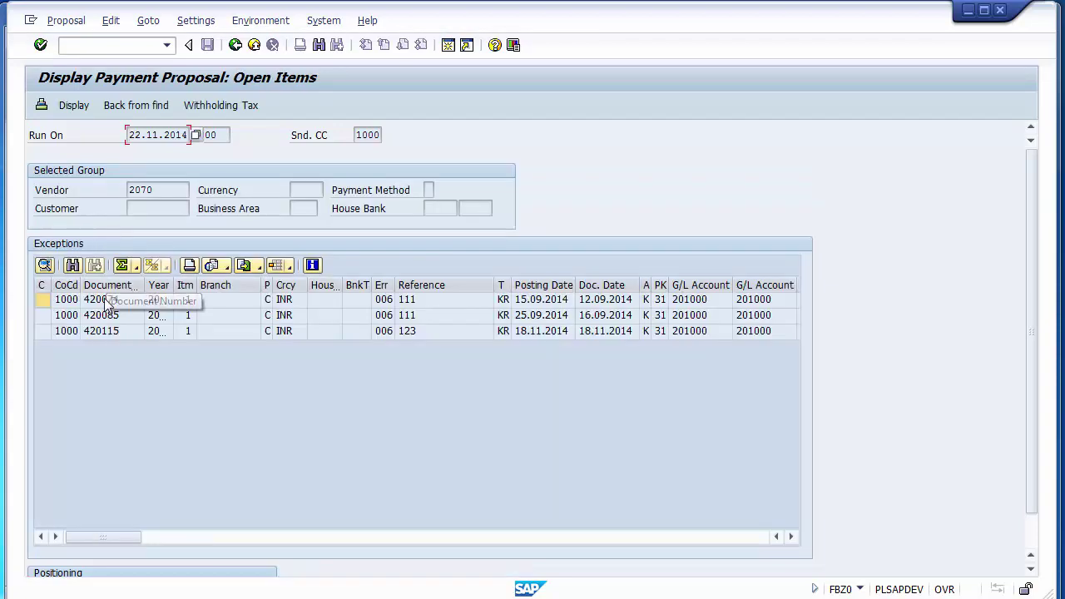
pyautogui.click(107, 299)
pyautogui.click(108, 331)
pyautogui.click(107, 302)
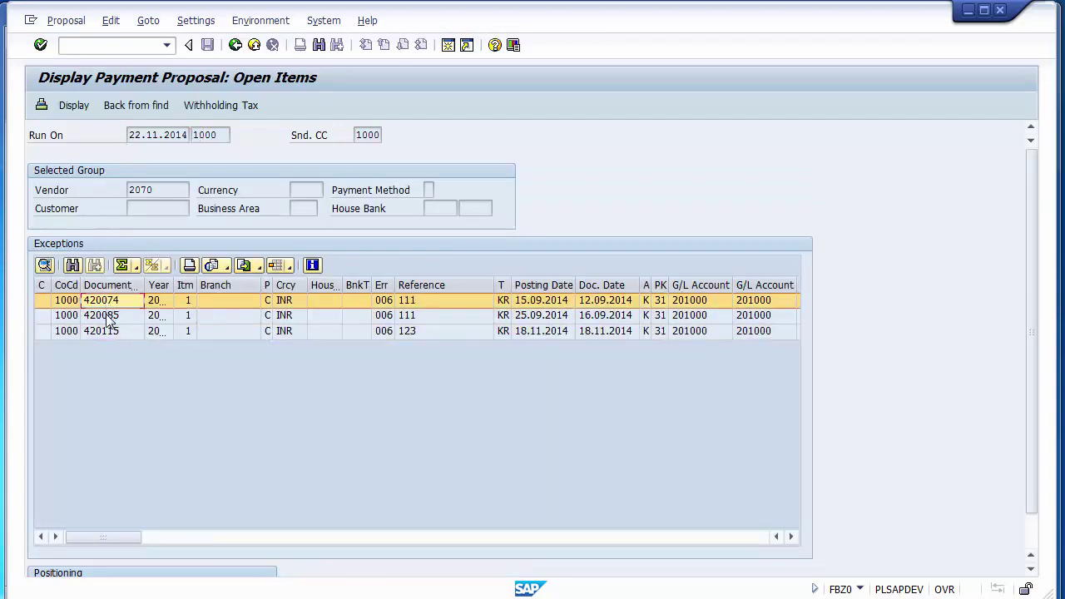
pyautogui.click(109, 318)
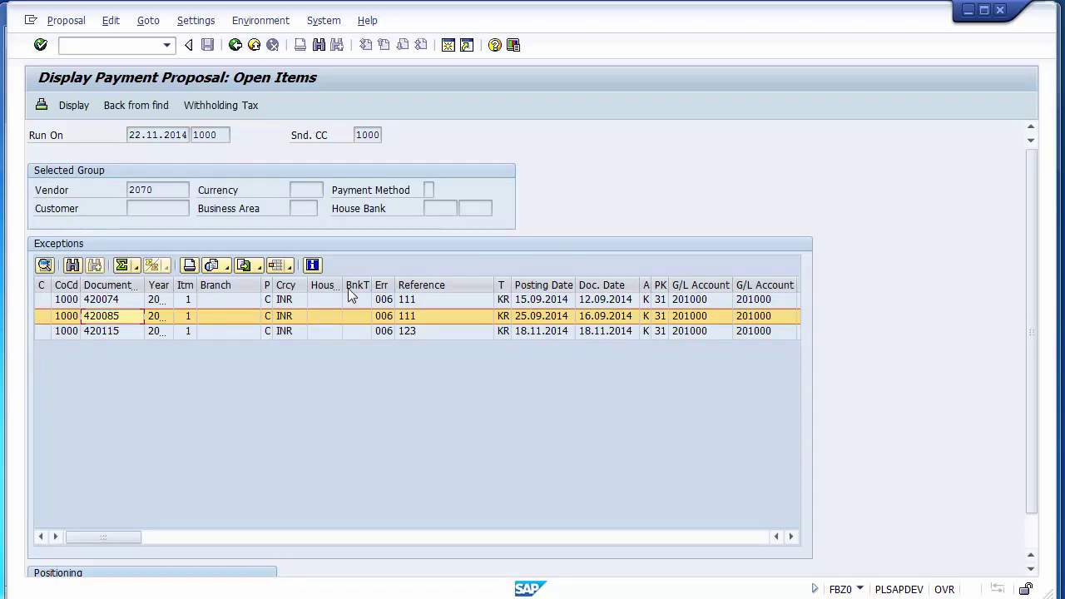
pyautogui.click(115, 301)
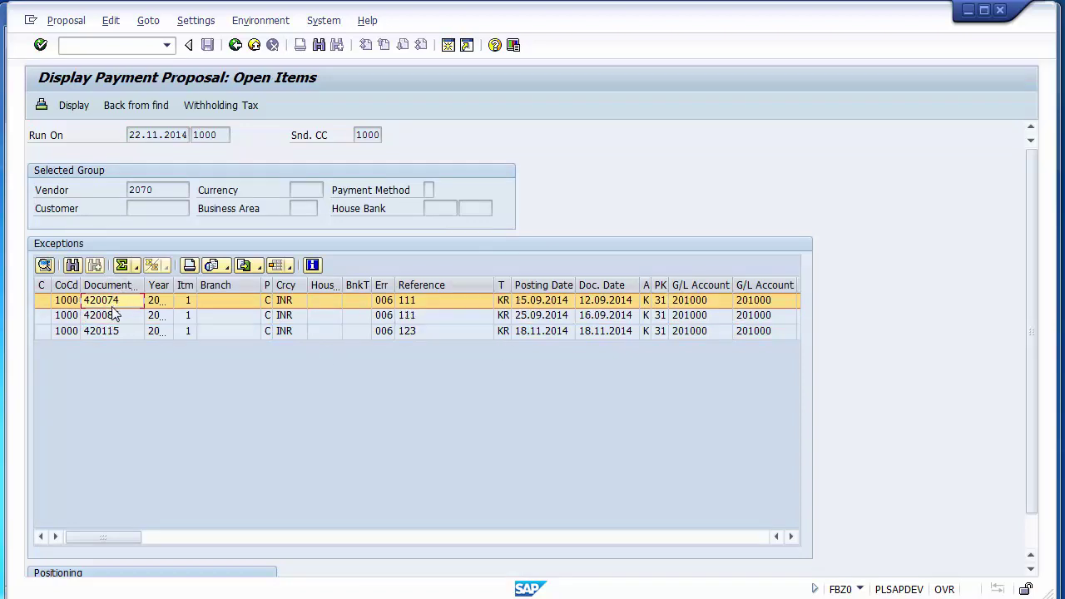
pyautogui.click(112, 316)
pyautogui.click(112, 331)
pyautogui.click(111, 315)
pyautogui.click(107, 302)
pyautogui.click(111, 316)
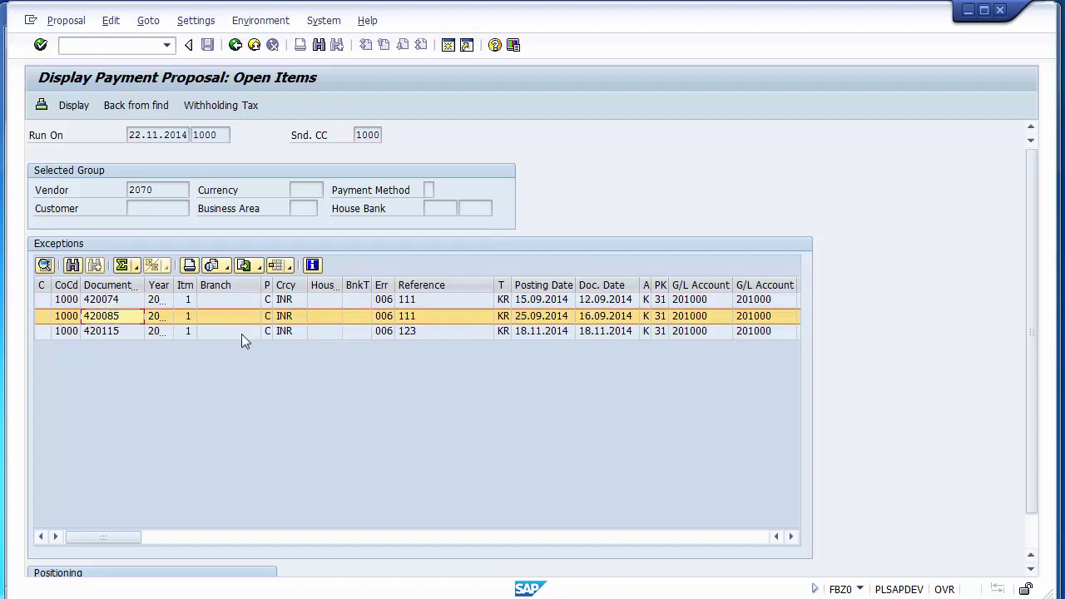
pyautogui.click(503, 300)
pyautogui.click(504, 316)
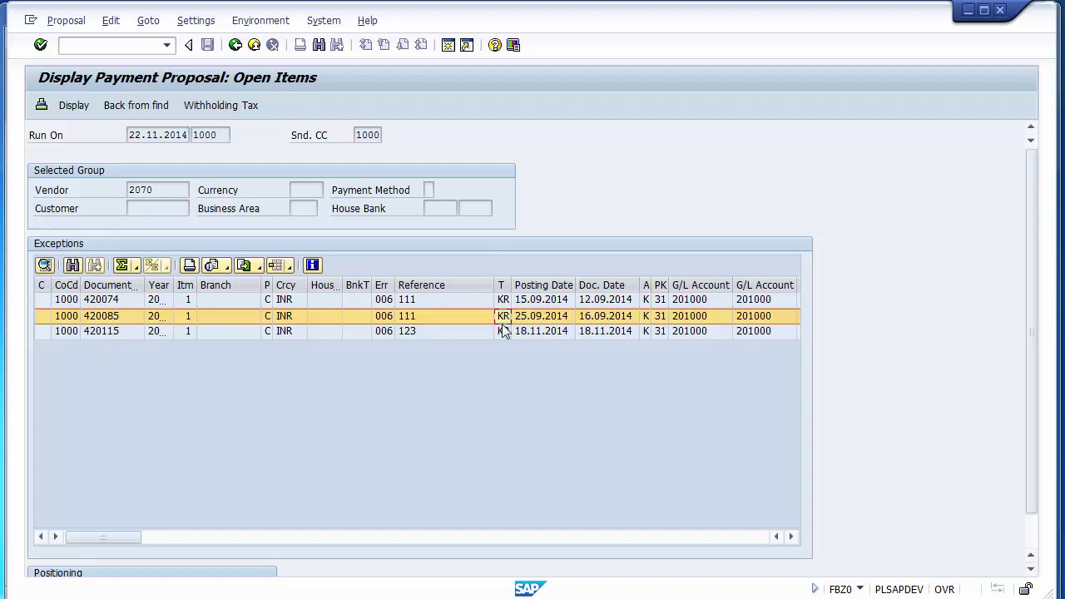
pyautogui.click(503, 331)
pyautogui.click(503, 300)
pyautogui.click(503, 315)
pyautogui.click(504, 333)
pyautogui.click(503, 318)
pyautogui.click(504, 302)
pyautogui.click(504, 316)
pyautogui.click(105, 301)
pyautogui.click(107, 316)
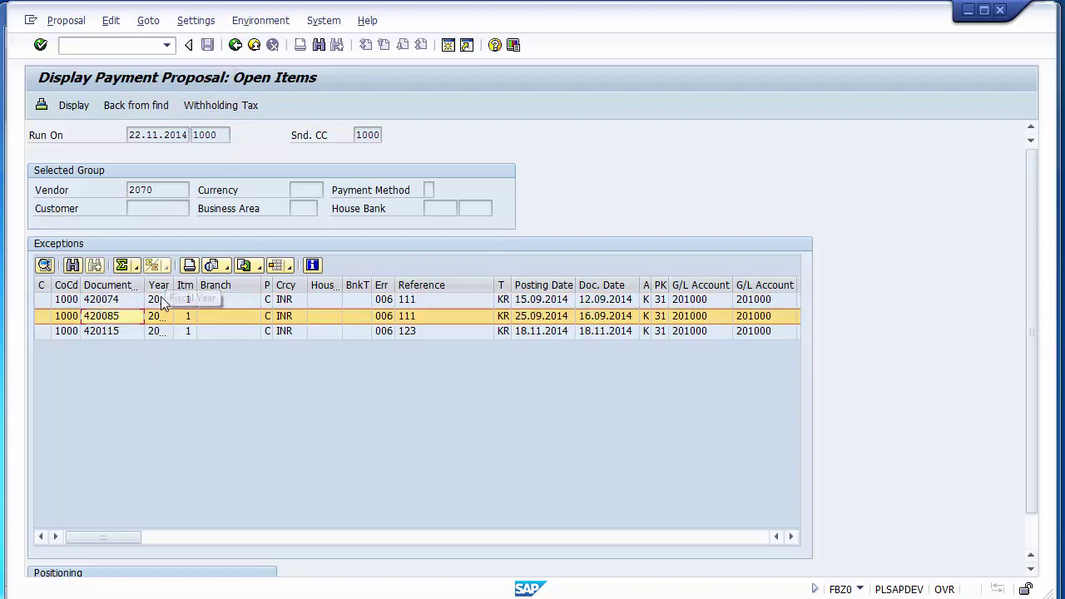
pyautogui.doubleClick(93, 302)
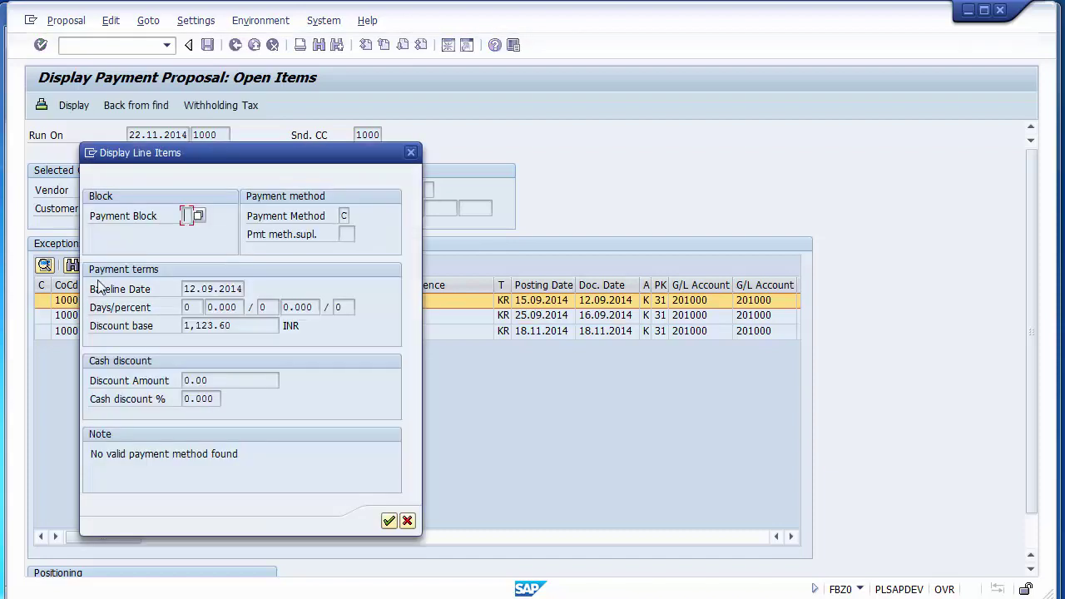
pyautogui.click(108, 226)
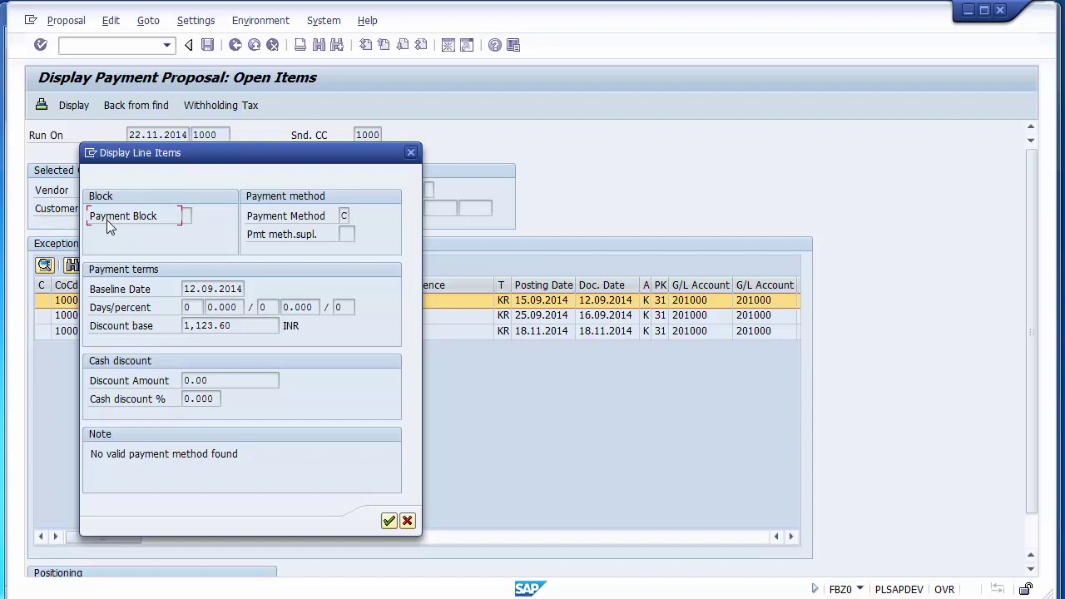
pyautogui.click(410, 155)
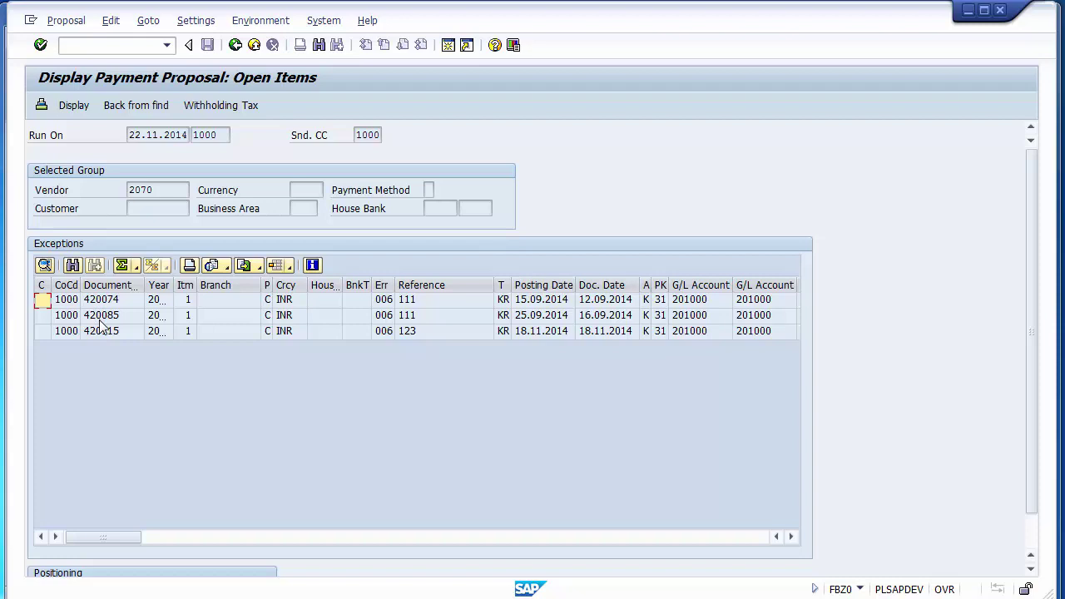
pyautogui.doubleClick(98, 321)
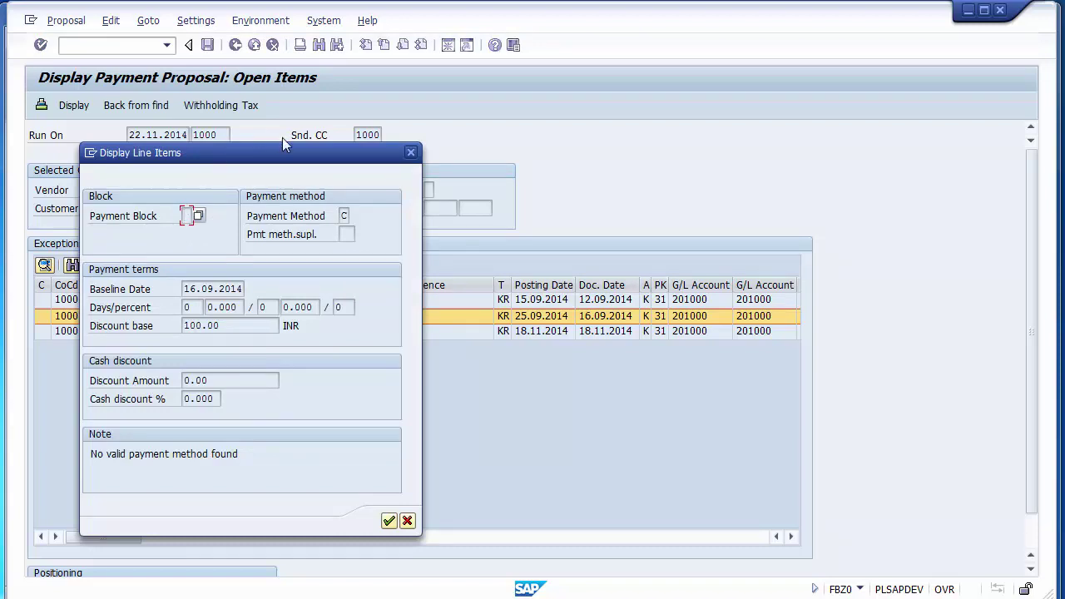
pyautogui.click(411, 153)
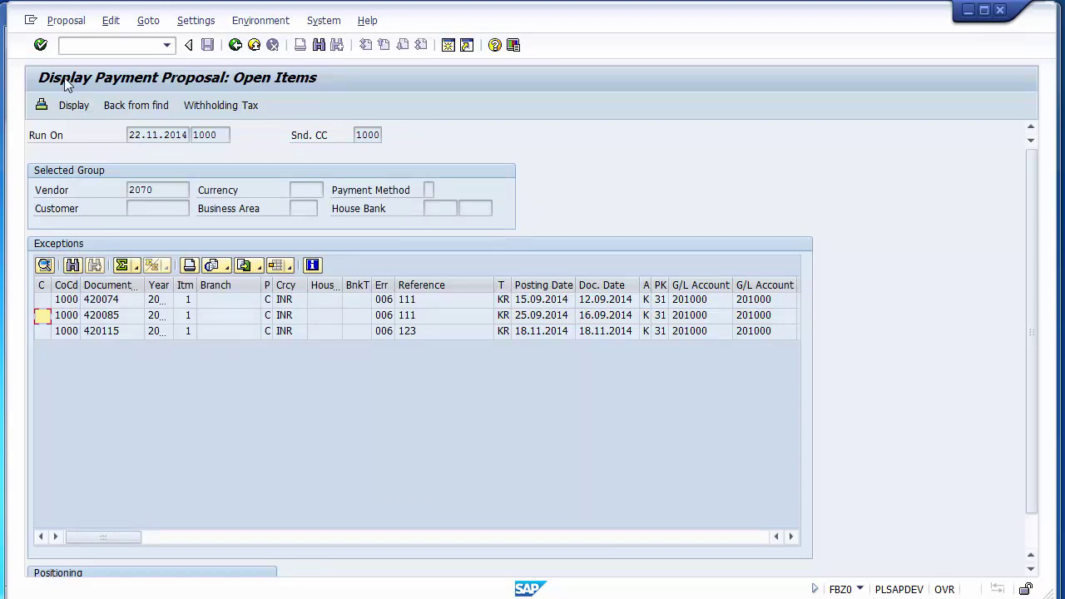
# Go back to the F110 status screen and edit the 22.11.2014 proposal for all accounting clerks
pyautogui.click(236, 47)
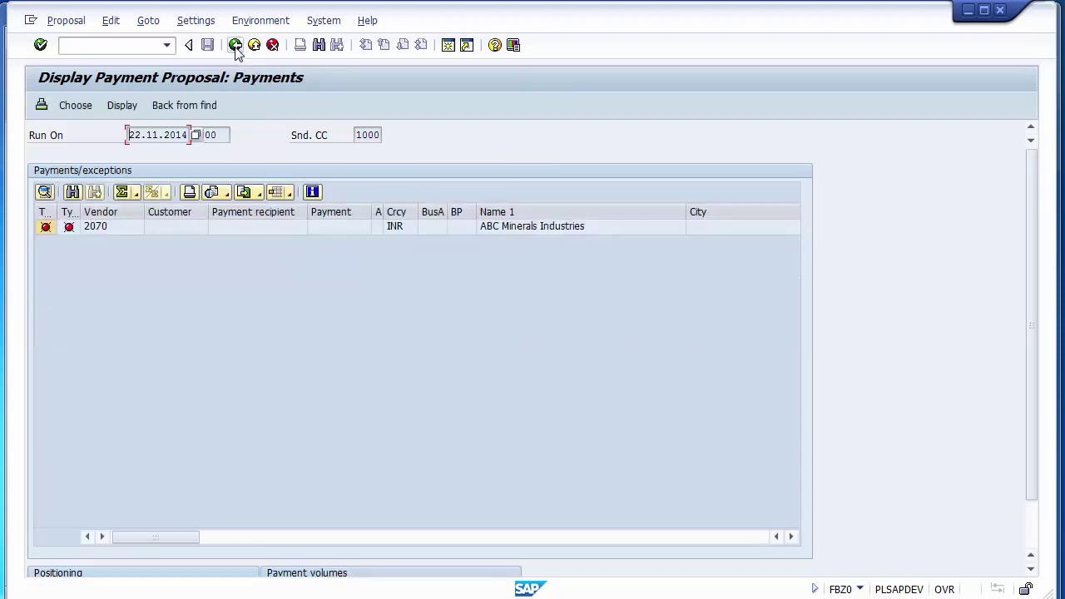
pyautogui.click(236, 47)
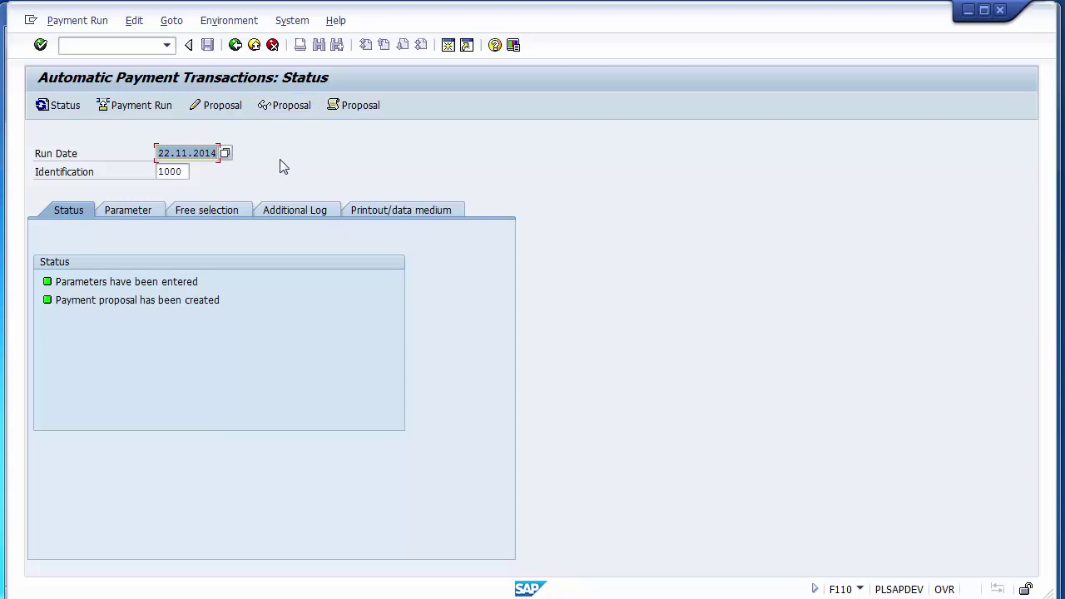
pyautogui.click(216, 107)
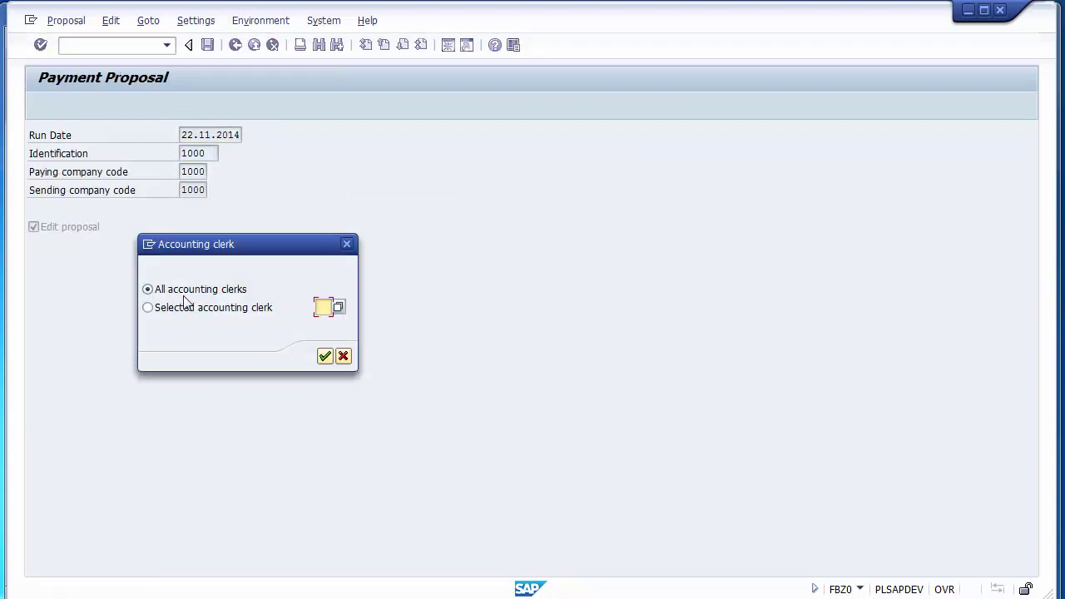
pyautogui.click(325, 357)
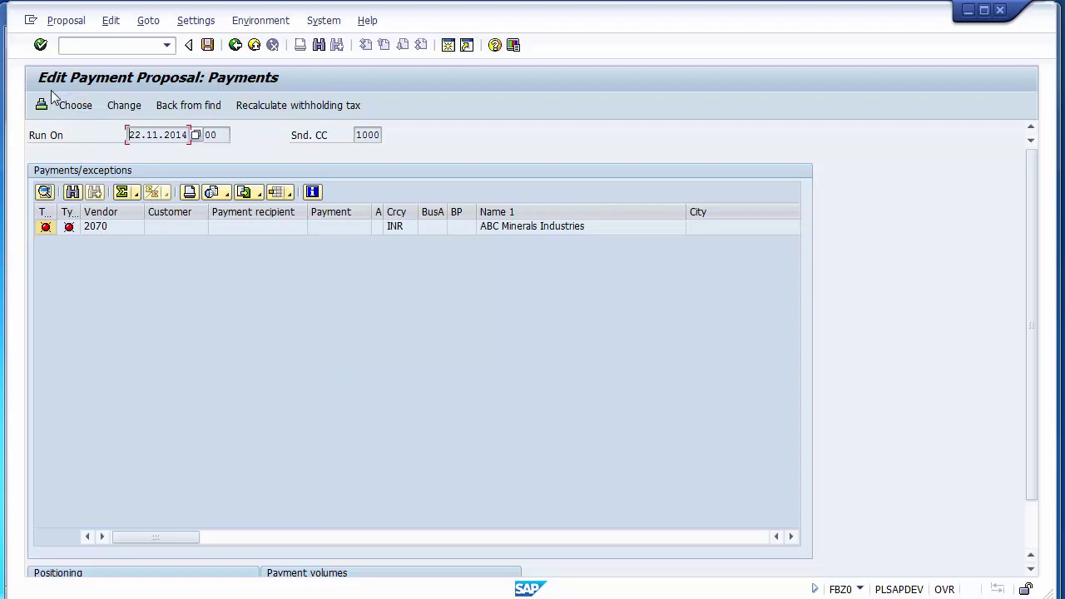
# Open vendor 2070's exception item 420074 and start reallocating it
pyautogui.click(88, 230)
pyautogui.doubleClick(84, 229)
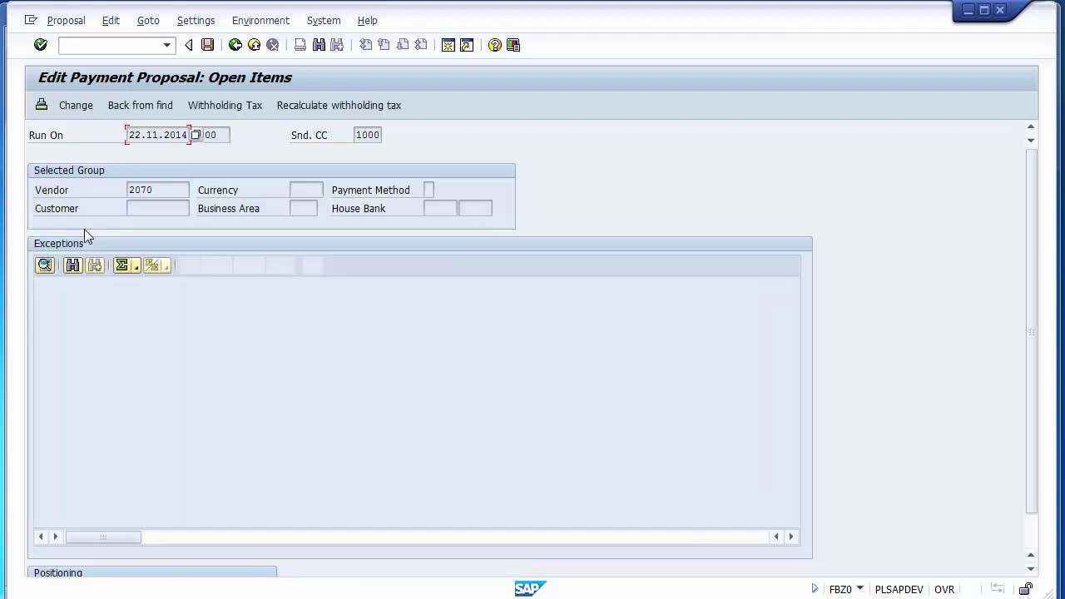
pyautogui.doubleClick(101, 303)
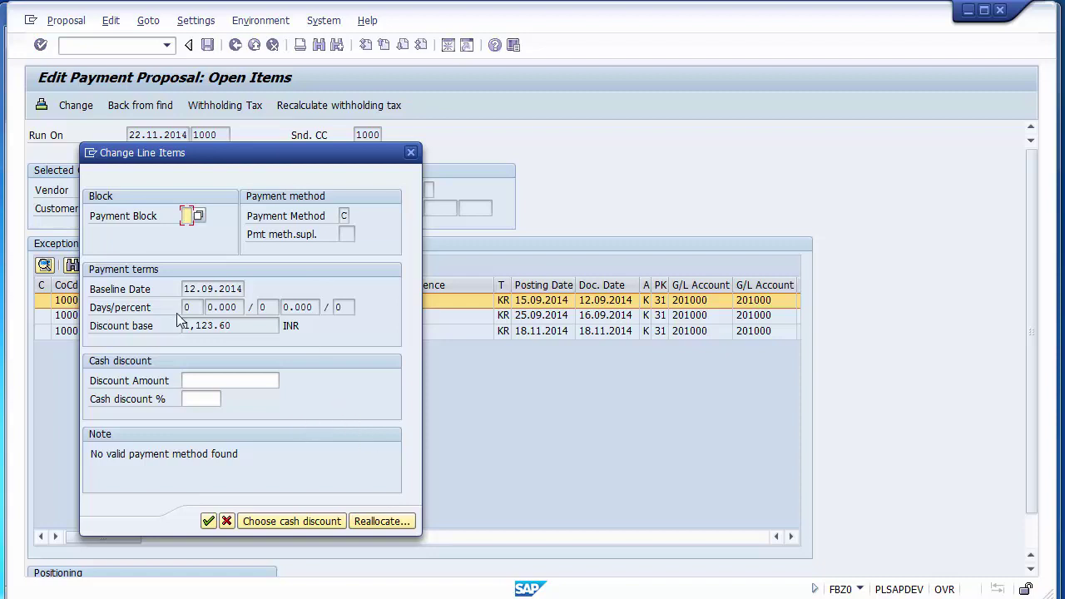
pyautogui.click(363, 524)
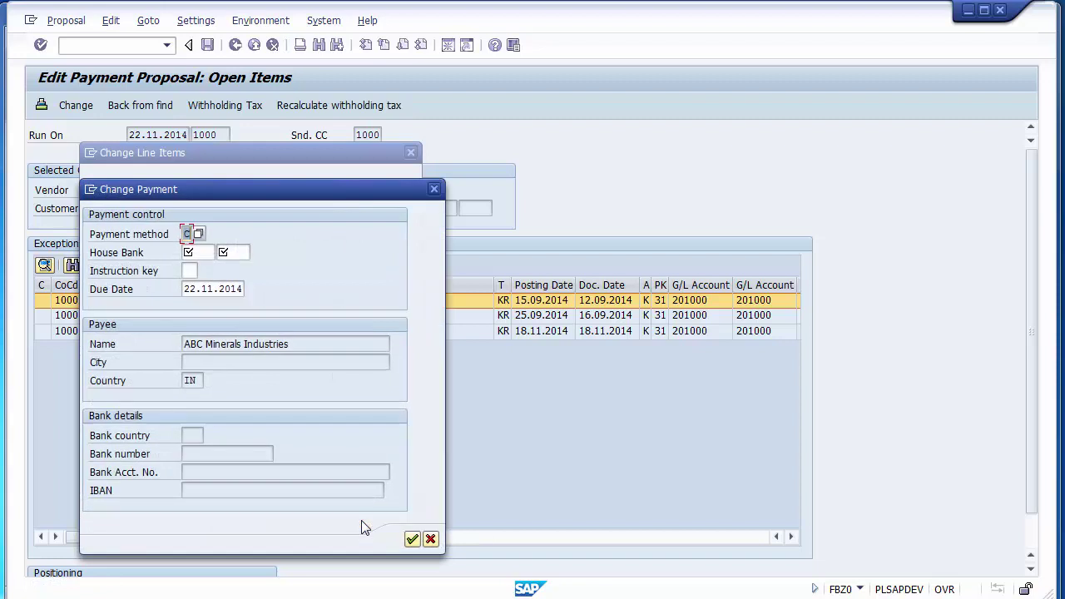
pyautogui.click(143, 235)
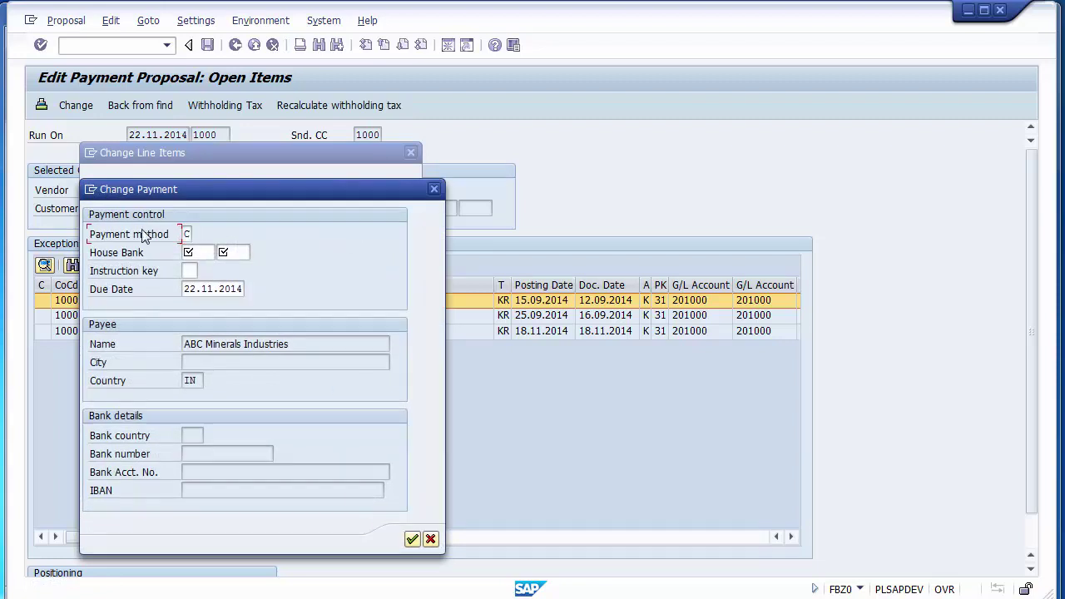
# Reallocate item 420074 to house bank AXI01 with account ID A318
pyautogui.click(198, 249)
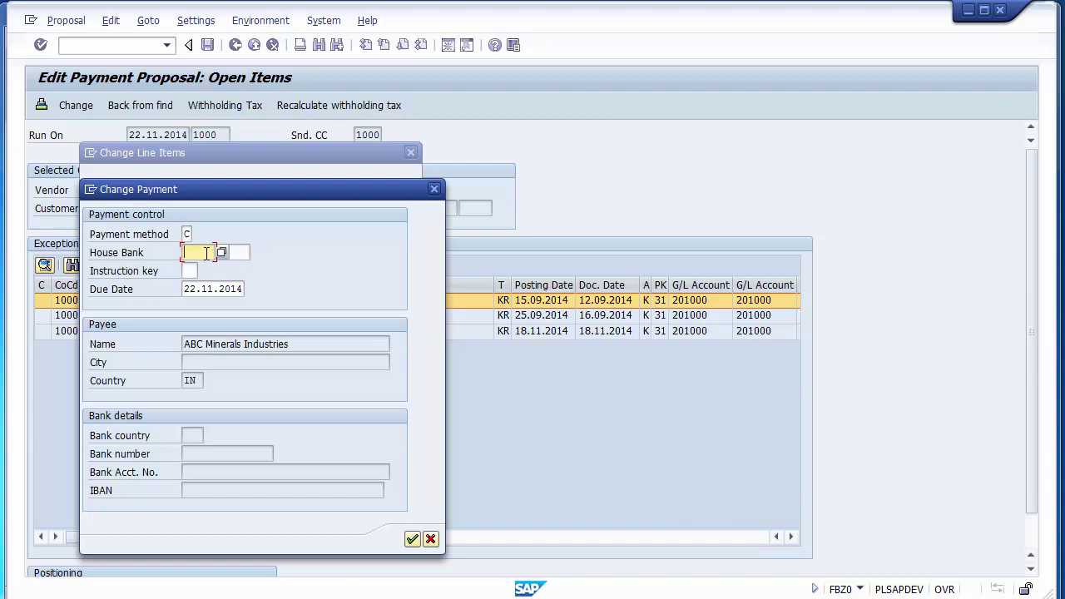
pyautogui.click(221, 253)
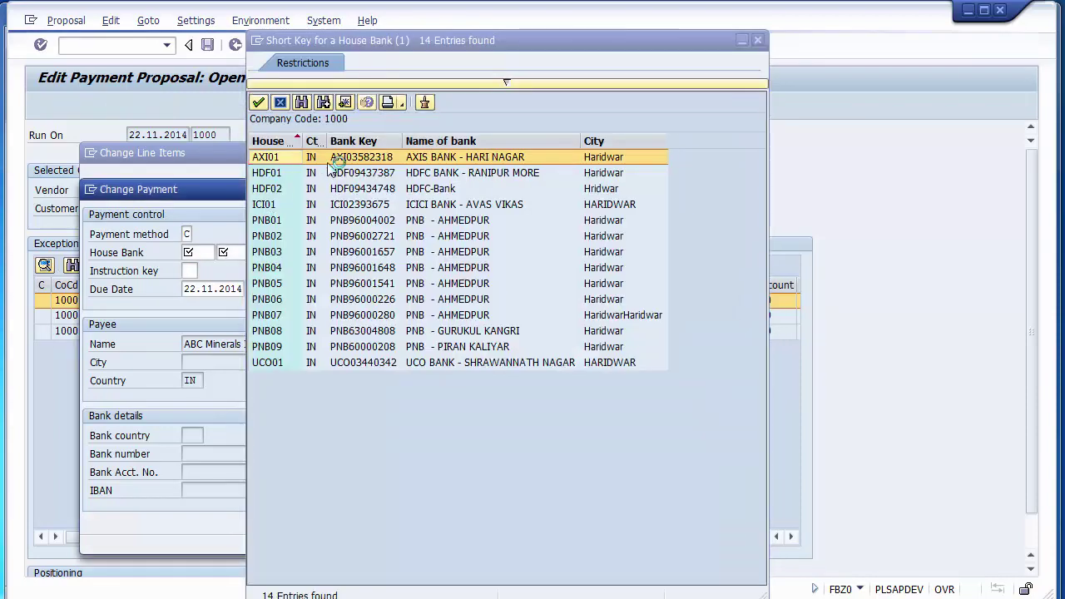
pyautogui.click(325, 160)
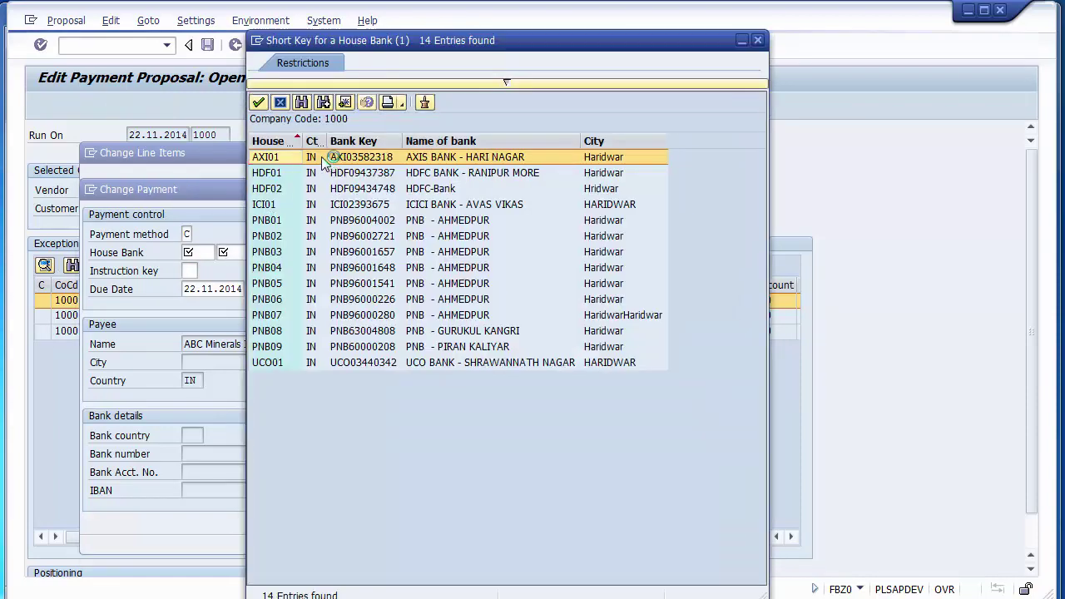
pyautogui.doubleClick(356, 156)
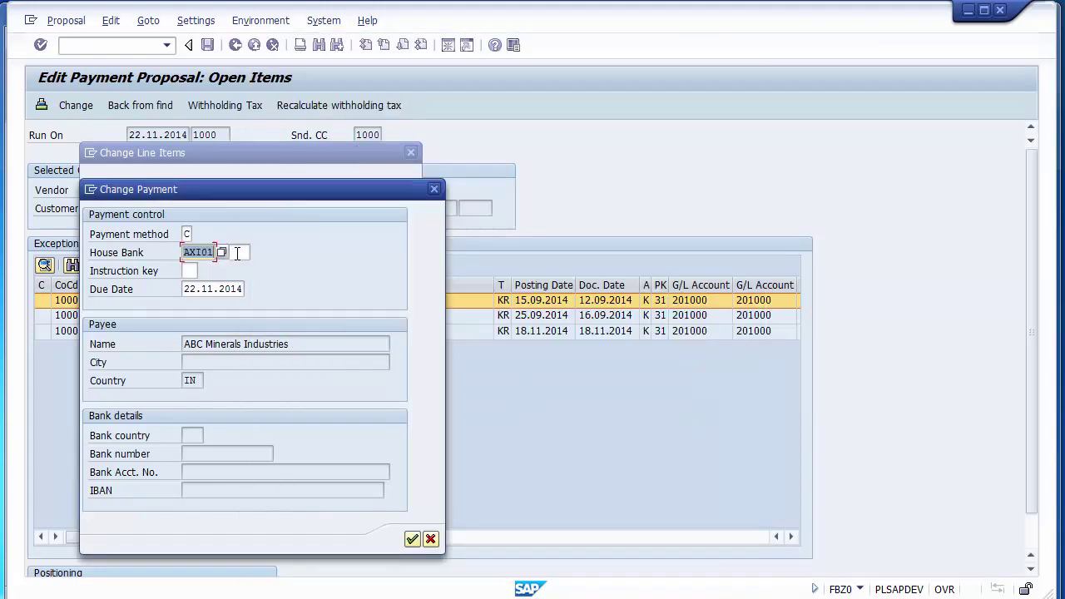
pyautogui.click(237, 253)
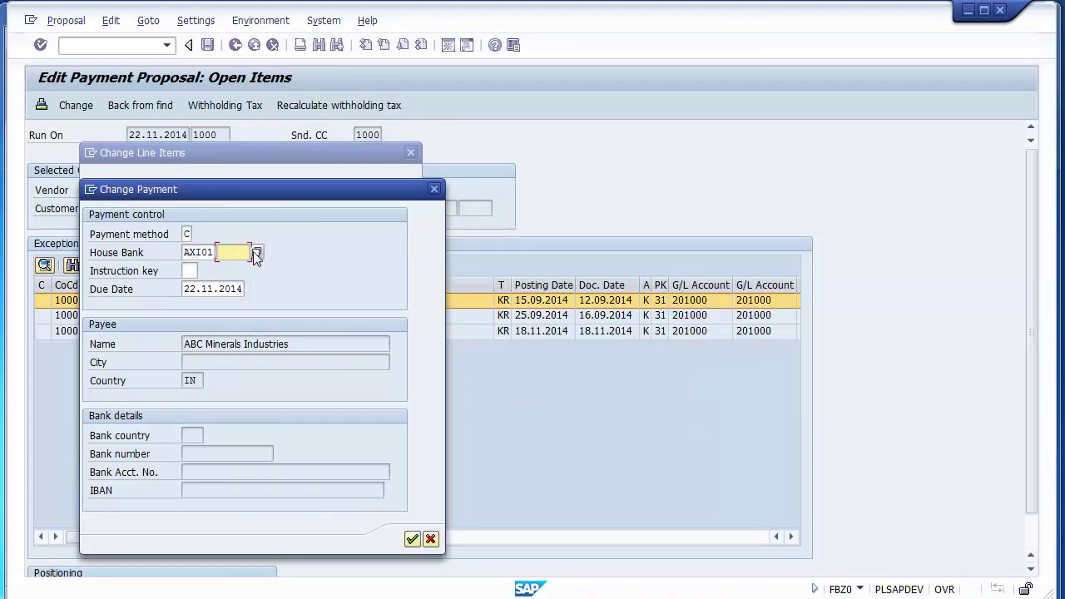
pyautogui.click(255, 253)
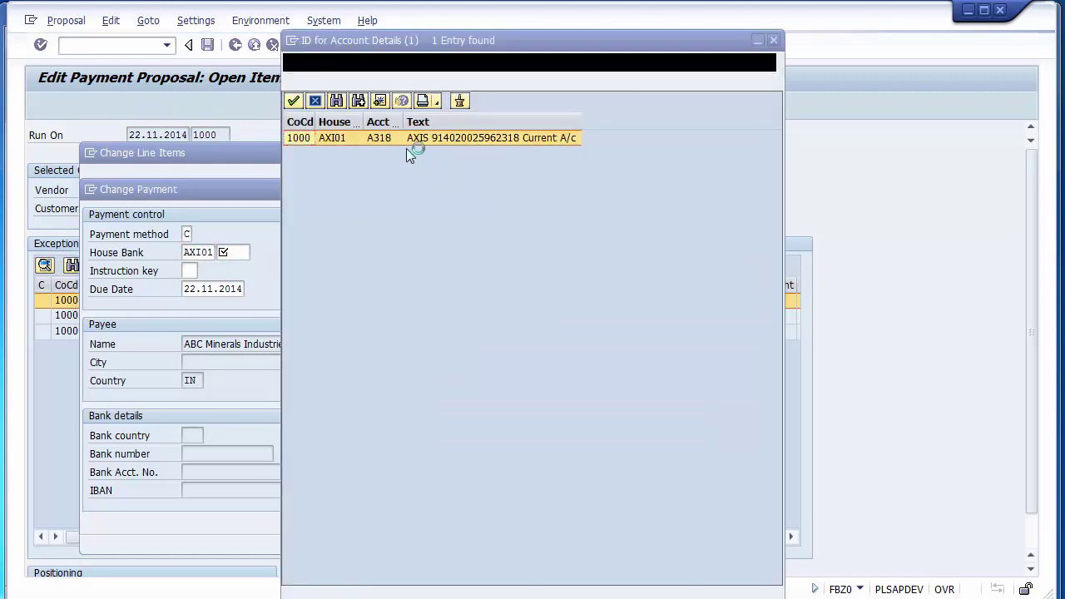
pyautogui.click(415, 140)
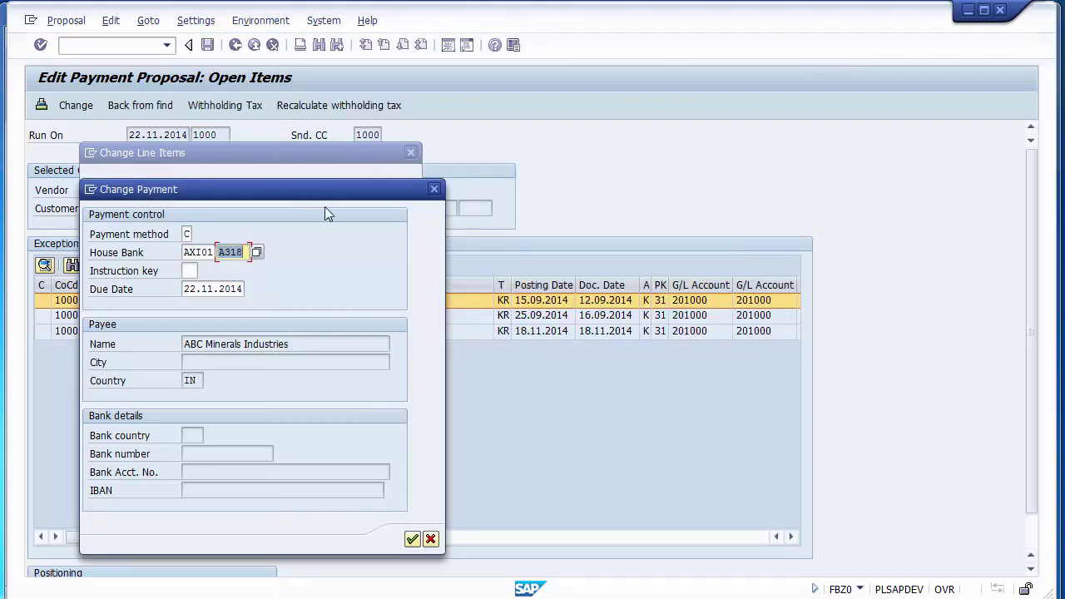
pyautogui.click(411, 539)
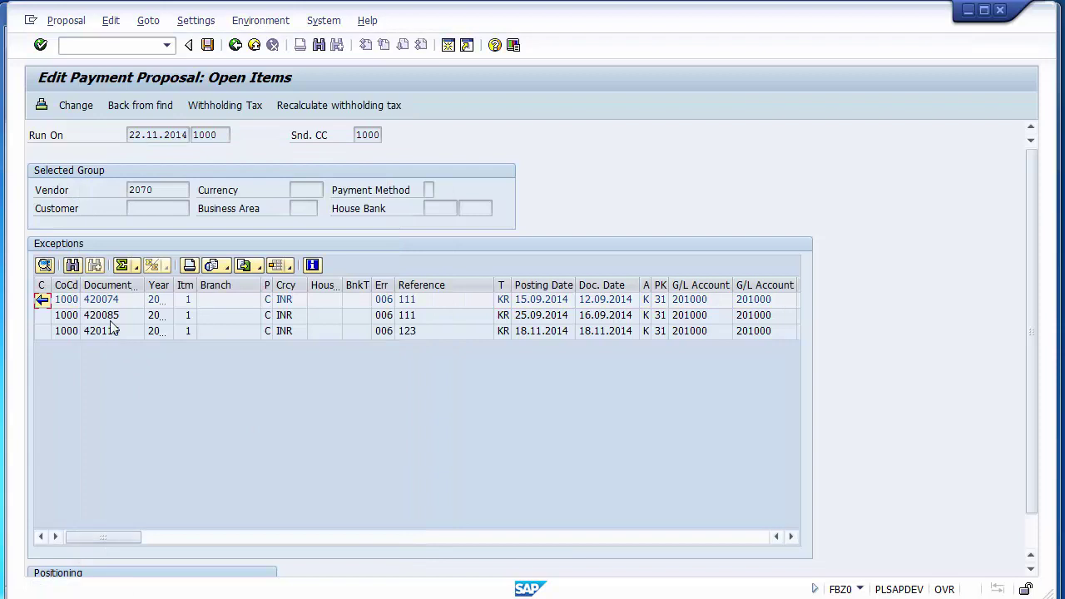
# Reopen item 420074, dismiss the change-not-possible message and close the line item dialog
pyautogui.doubleClick(93, 302)
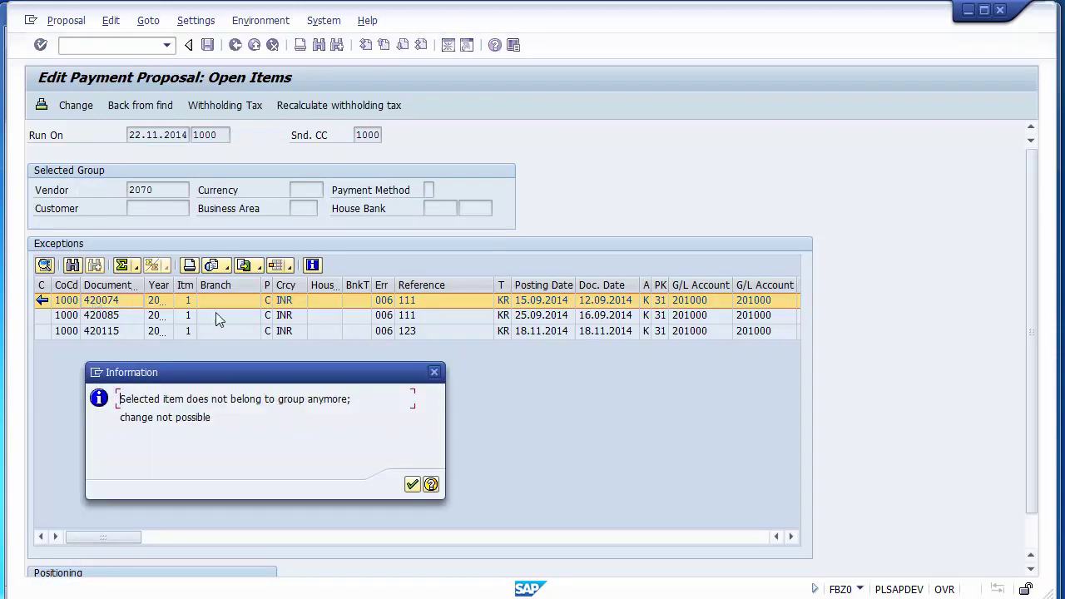
pyautogui.click(412, 485)
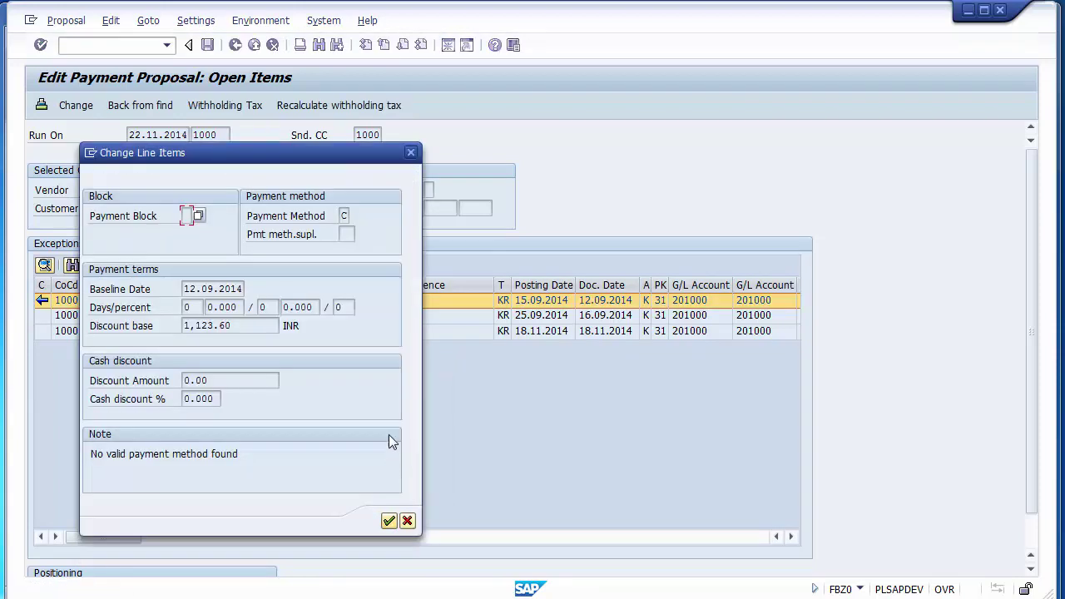
pyautogui.click(133, 218)
pyautogui.click(411, 153)
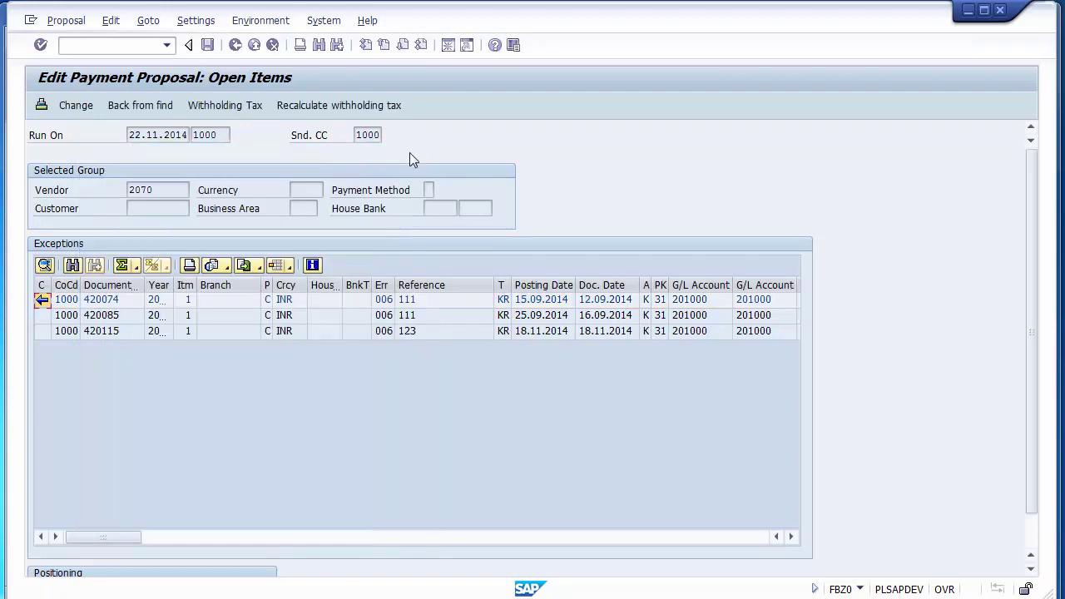
# Try payment block B on item 420085, then cancel the change window unchanged
pyautogui.doubleClick(106, 325)
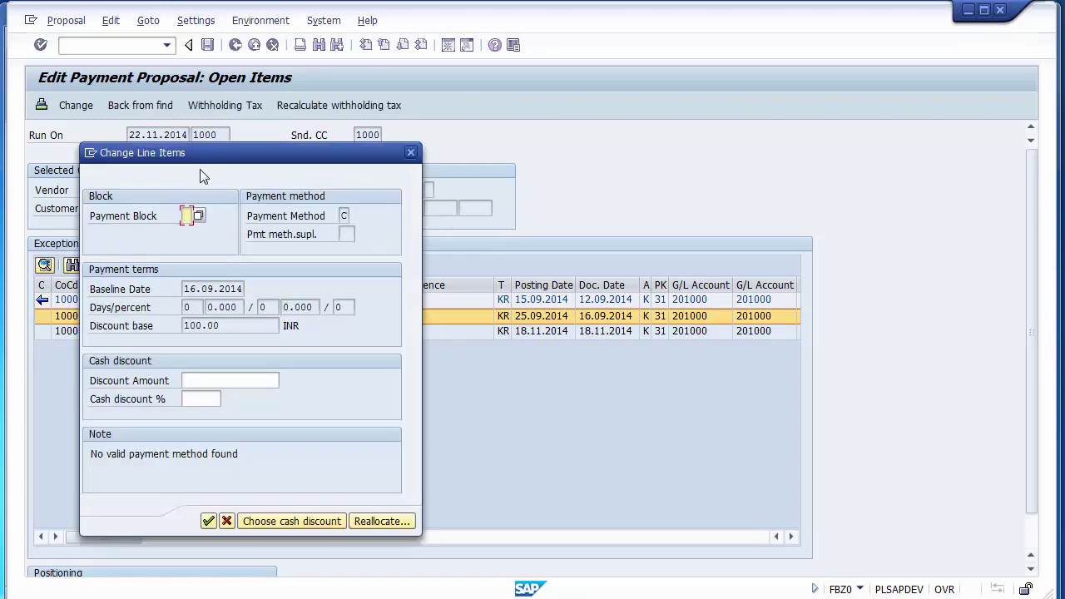
pyautogui.click(197, 215)
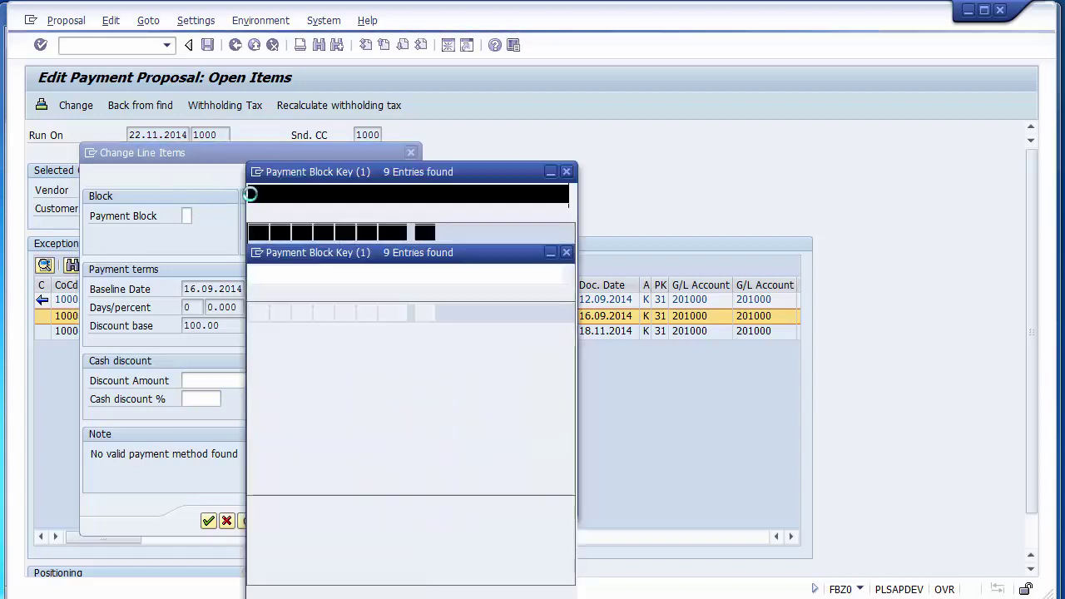
pyautogui.doubleClick(337, 318)
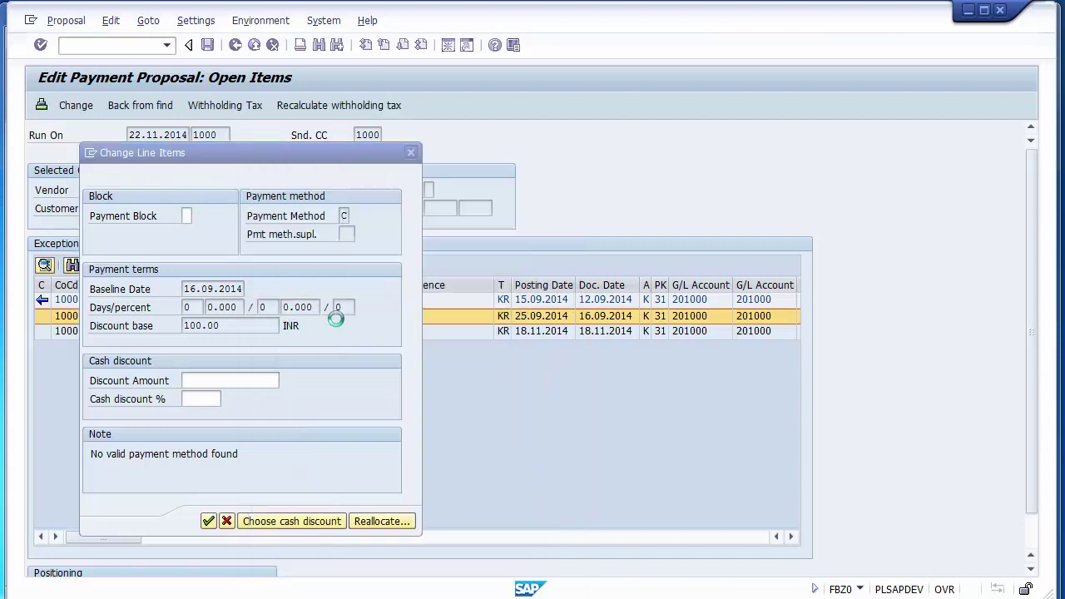
pyautogui.click(209, 522)
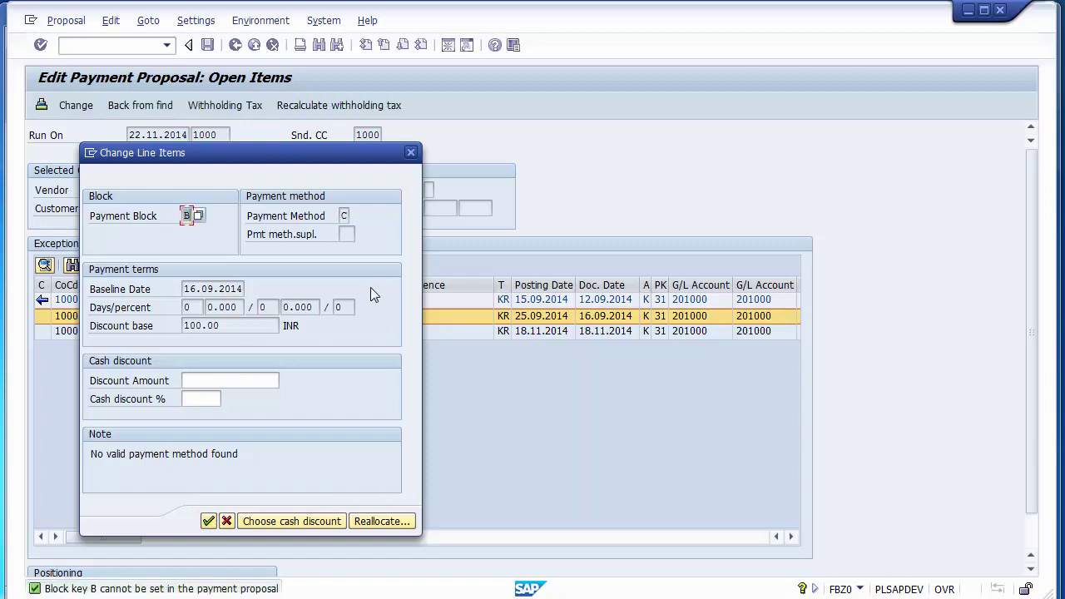
pyautogui.click(227, 522)
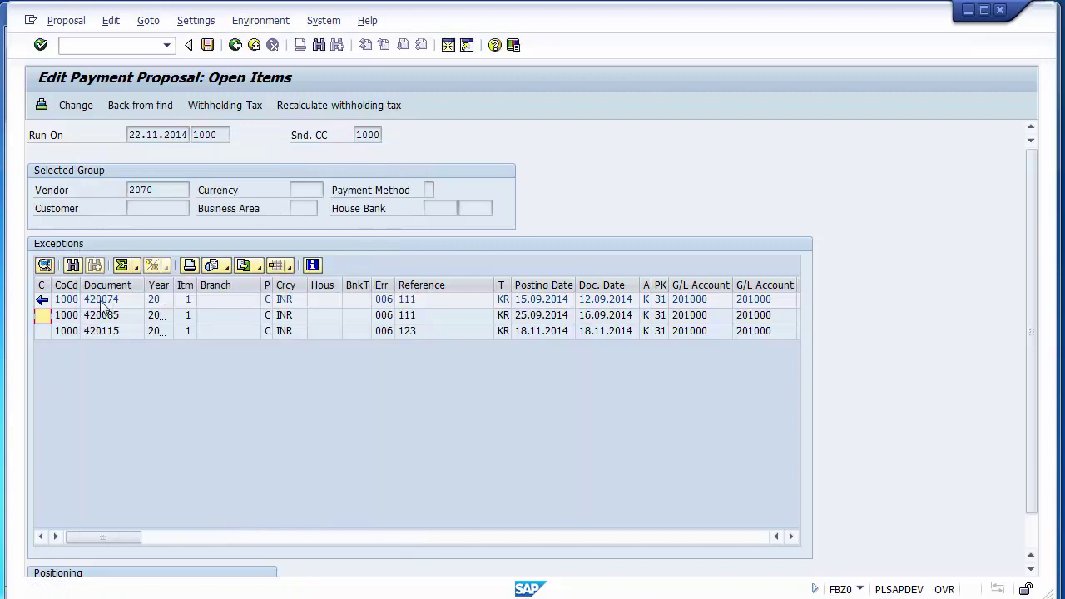
# Save the edited payment proposal
pyautogui.click(103, 301)
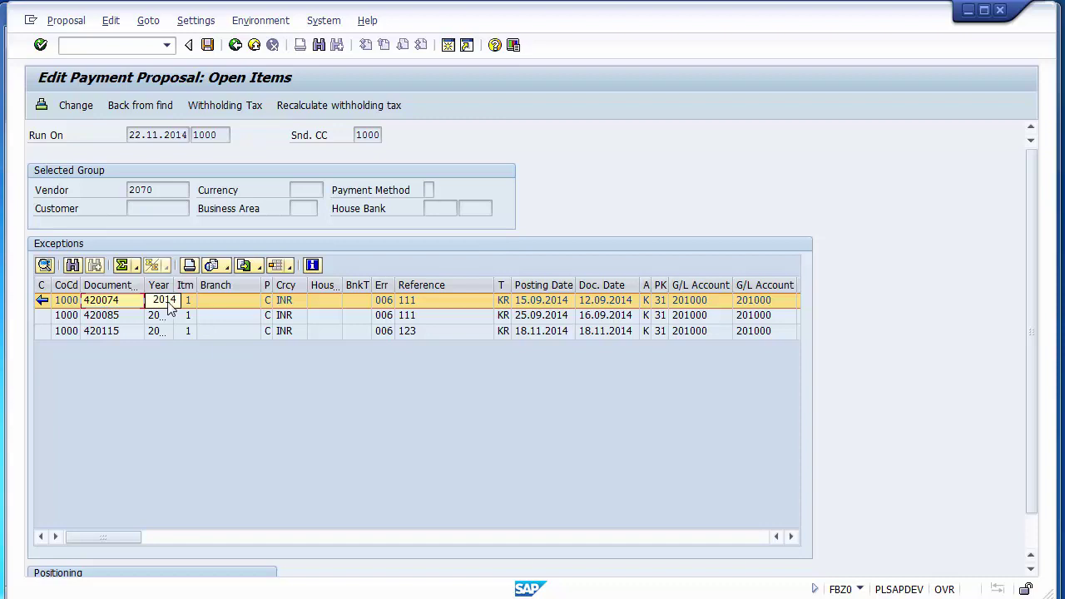
pyautogui.click(206, 303)
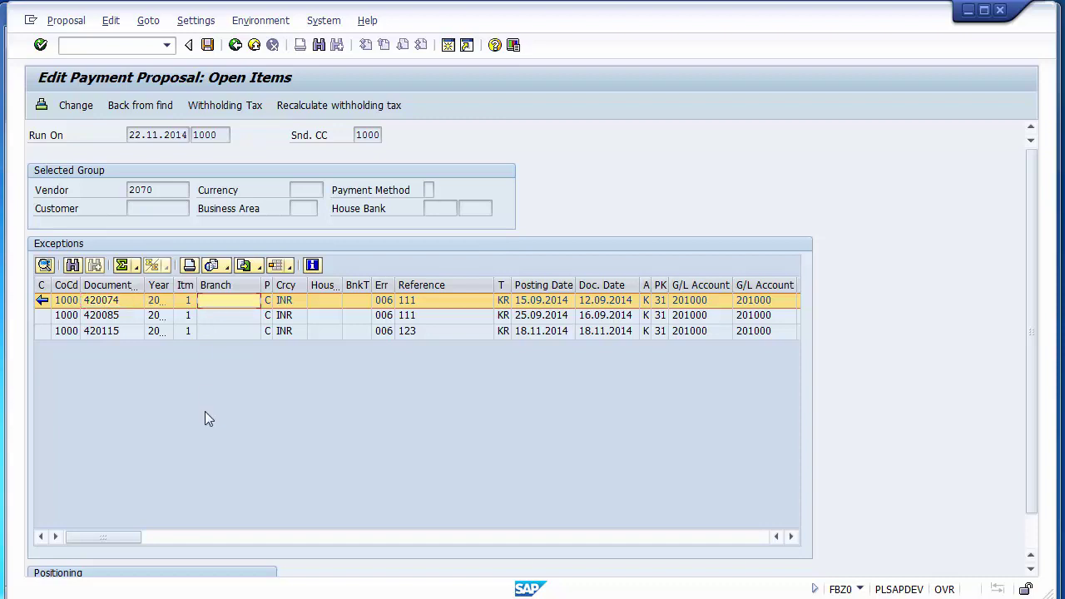
pyautogui.click(208, 45)
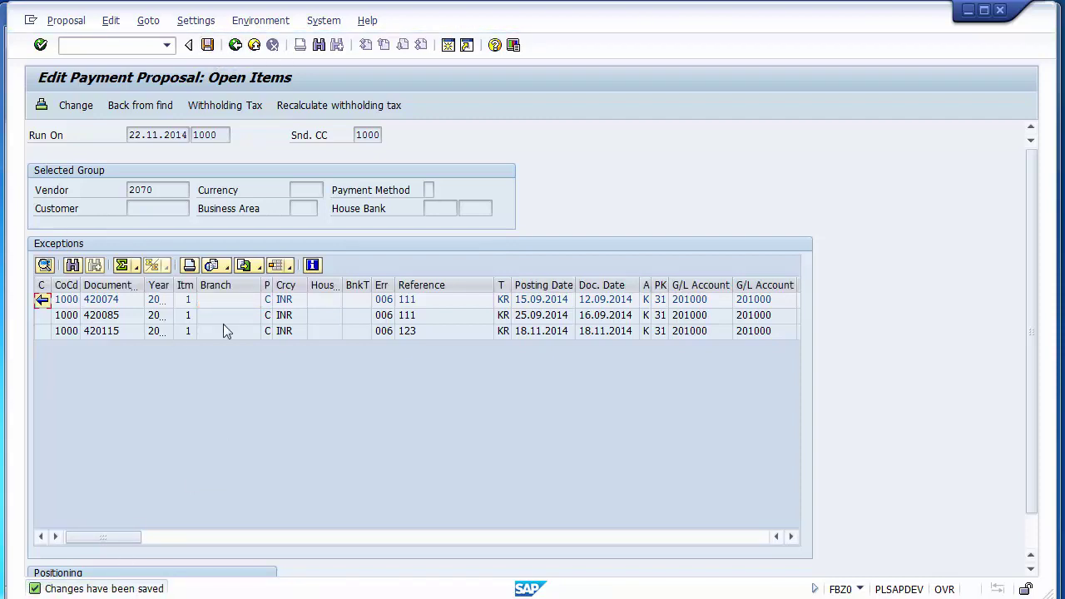
# Return to the Payments list and reopen vendor 2070's exception items
pyautogui.click(235, 45)
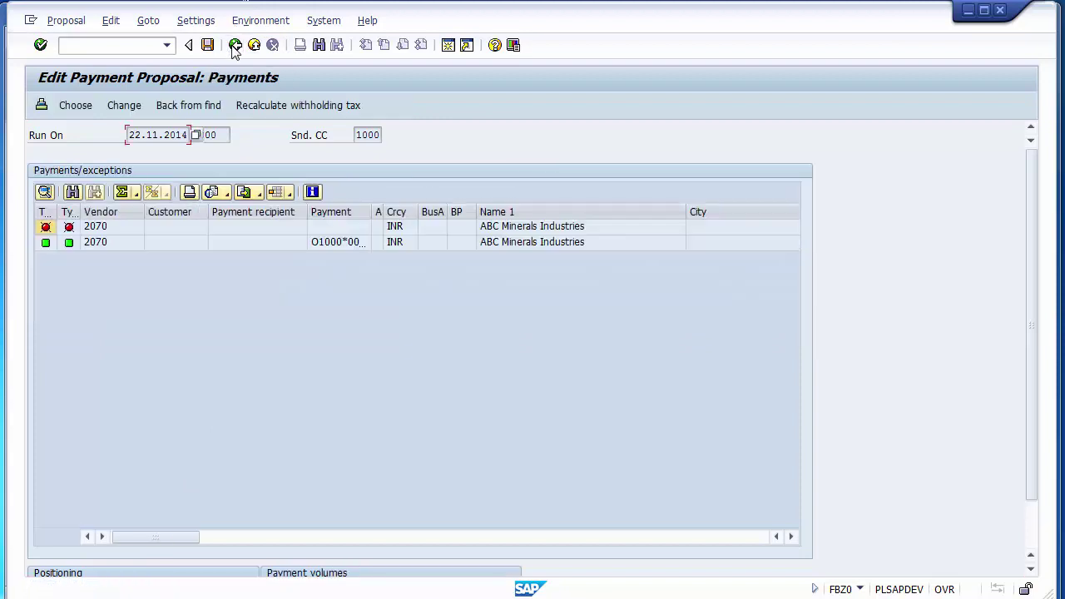
pyautogui.click(102, 244)
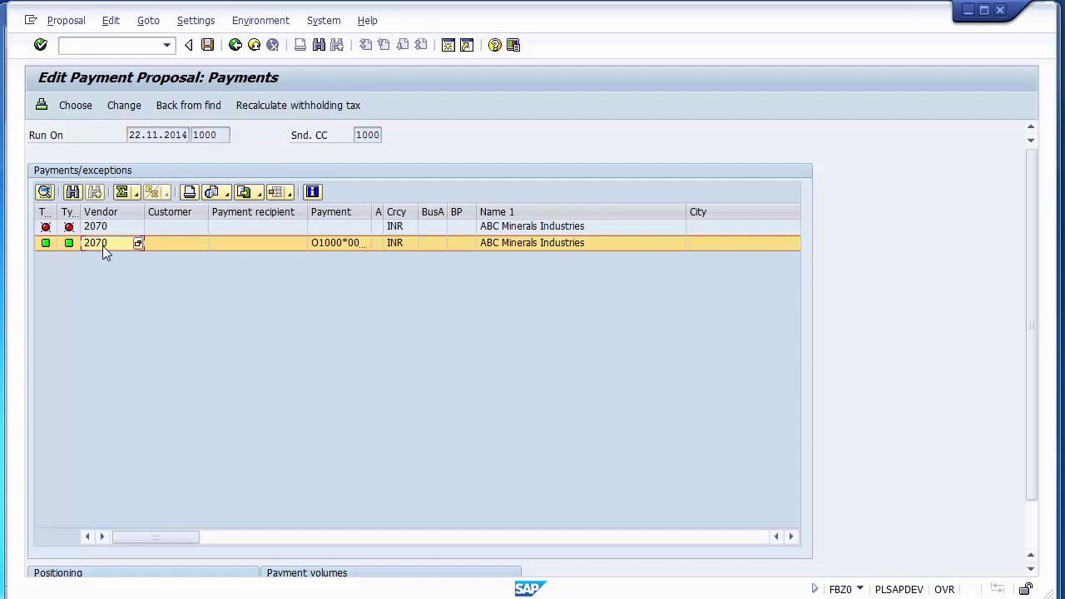
pyautogui.click(231, 243)
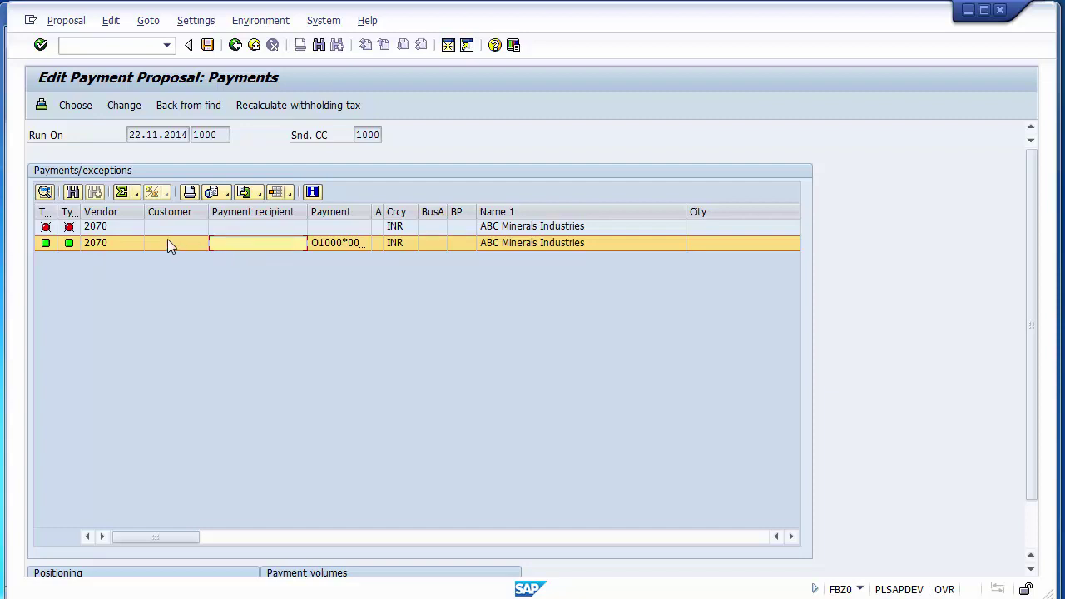
pyautogui.doubleClick(70, 229)
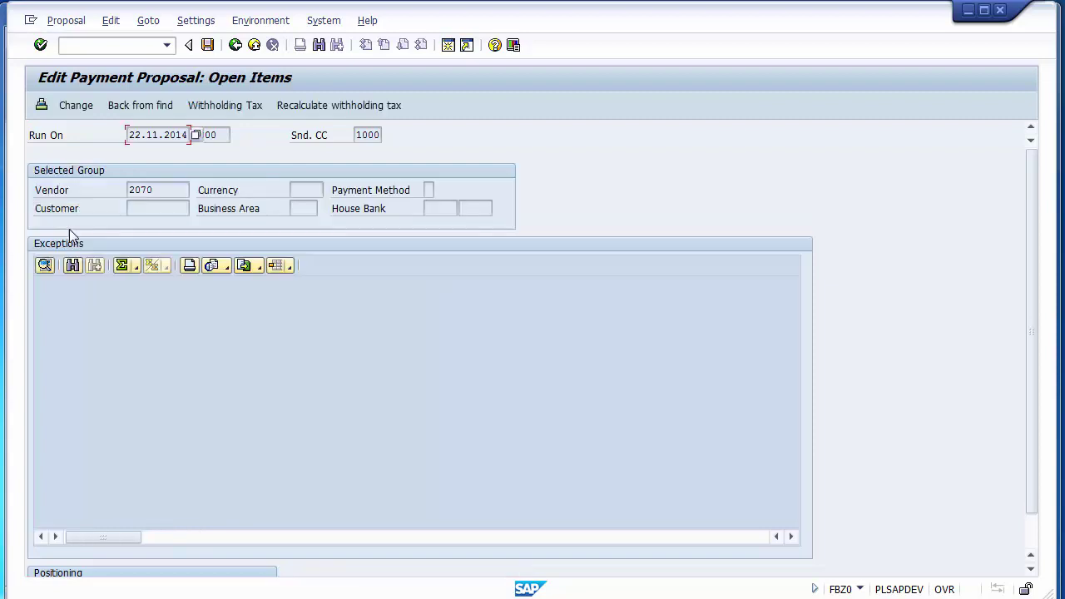
# Move item 420115 into the method C payment via AXI01 A318 and save the proposal
pyautogui.click(235, 45)
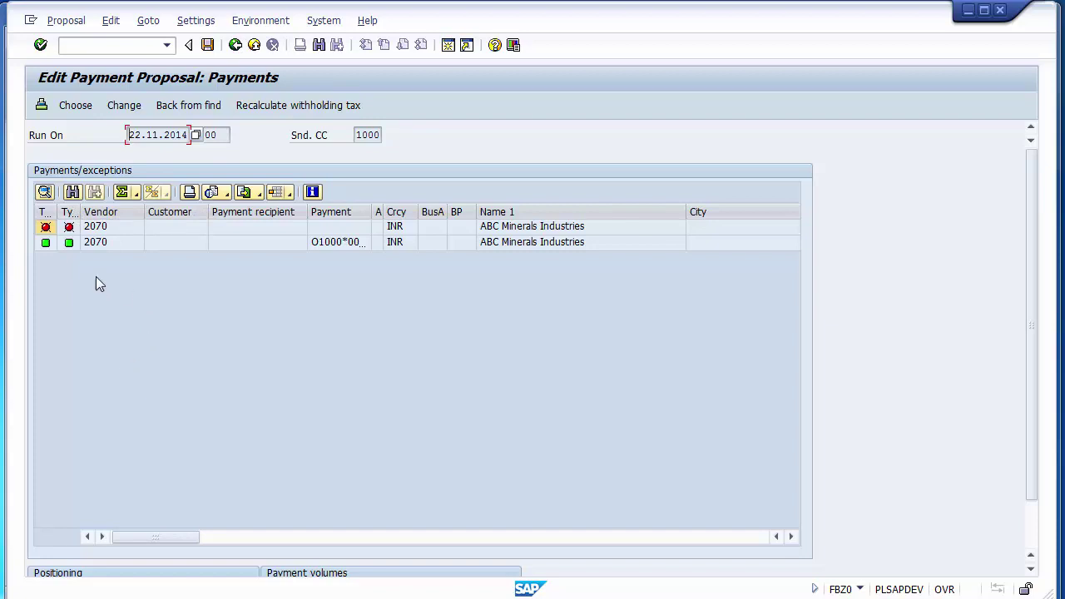
pyautogui.doubleClick(70, 230)
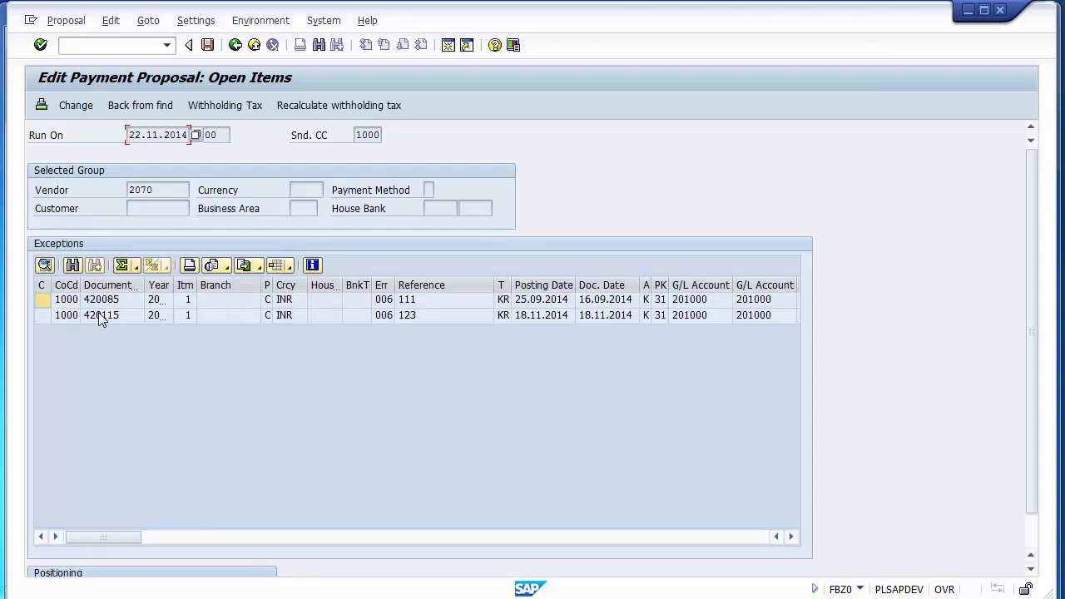
pyautogui.click(100, 318)
pyautogui.doubleClick(98, 314)
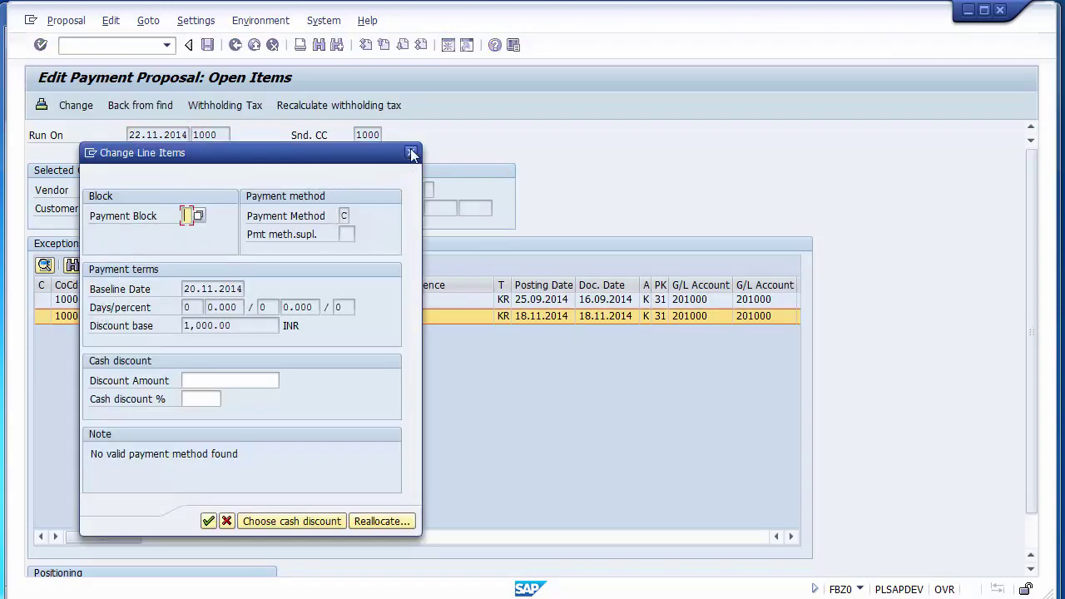
pyautogui.click(371, 524)
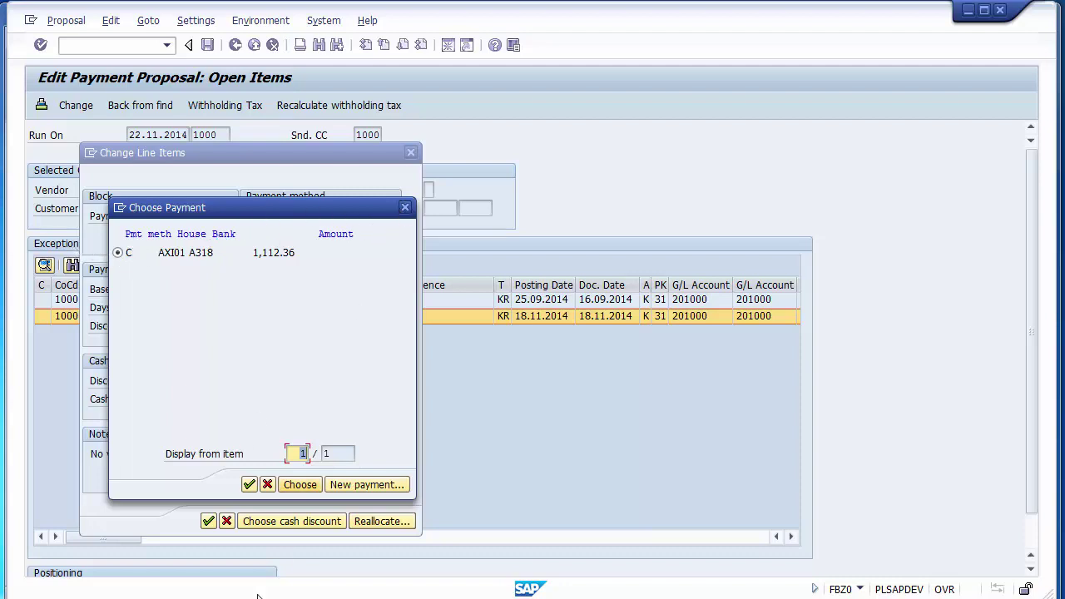
pyautogui.click(249, 484)
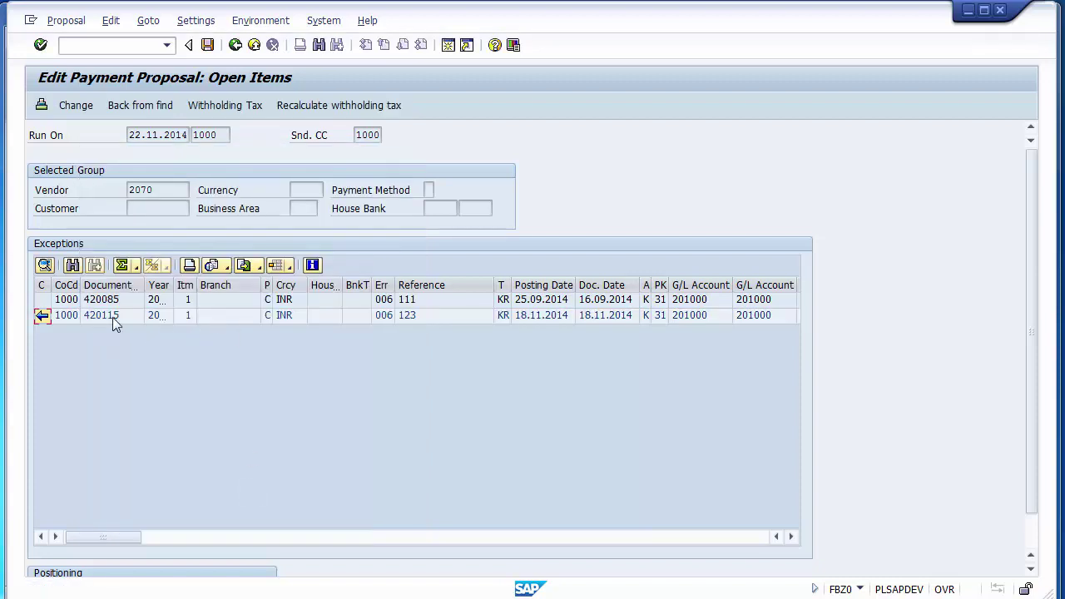
pyautogui.click(208, 46)
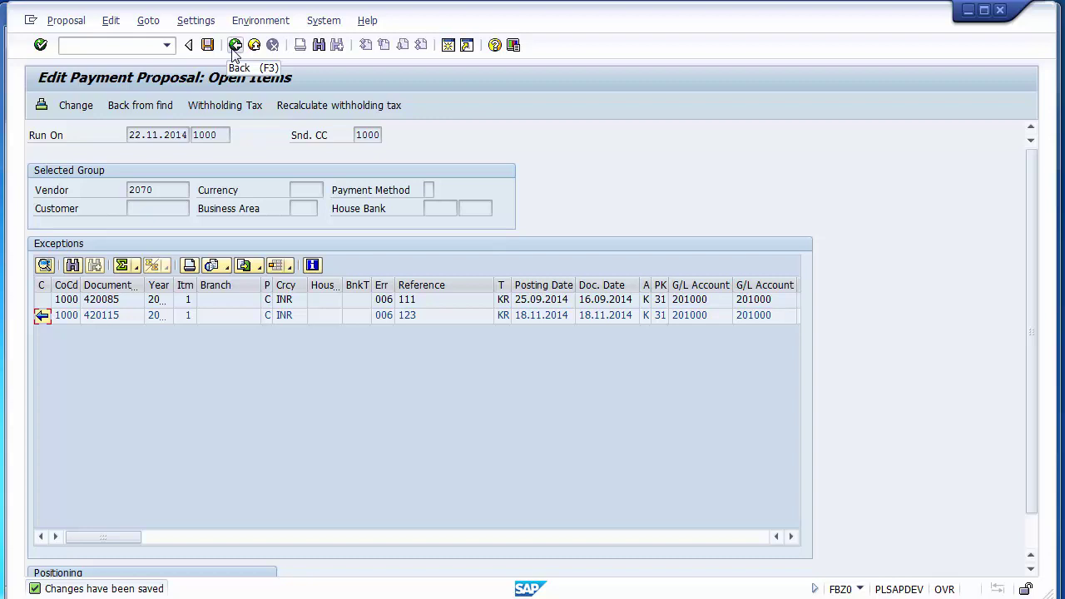
# Check that vendor 2070's payment lists paid items 420074 and 420115, then return to Payments
pyautogui.click(236, 45)
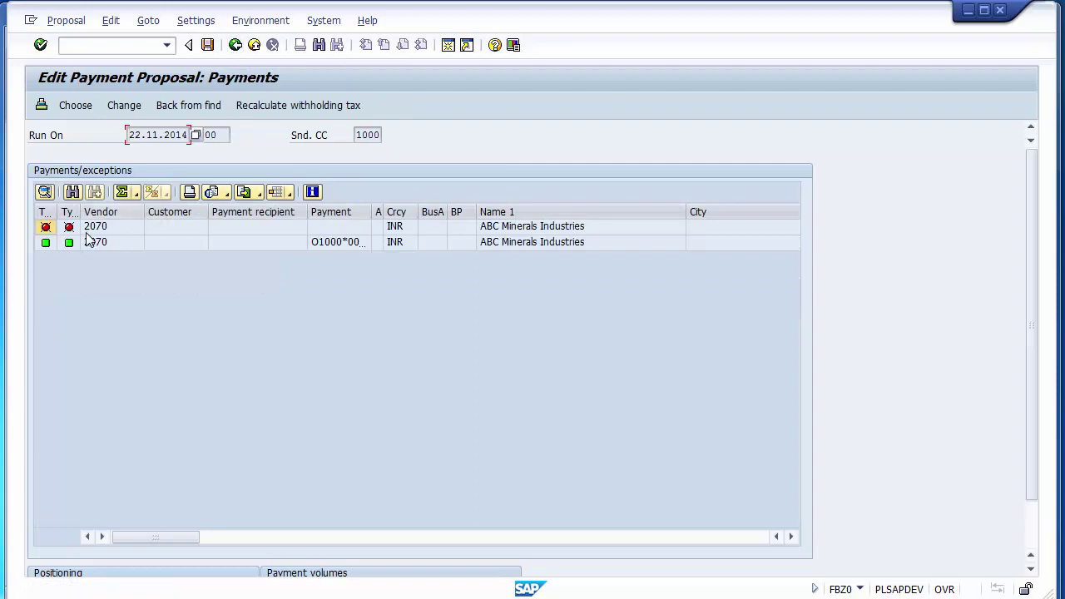
pyautogui.doubleClick(92, 243)
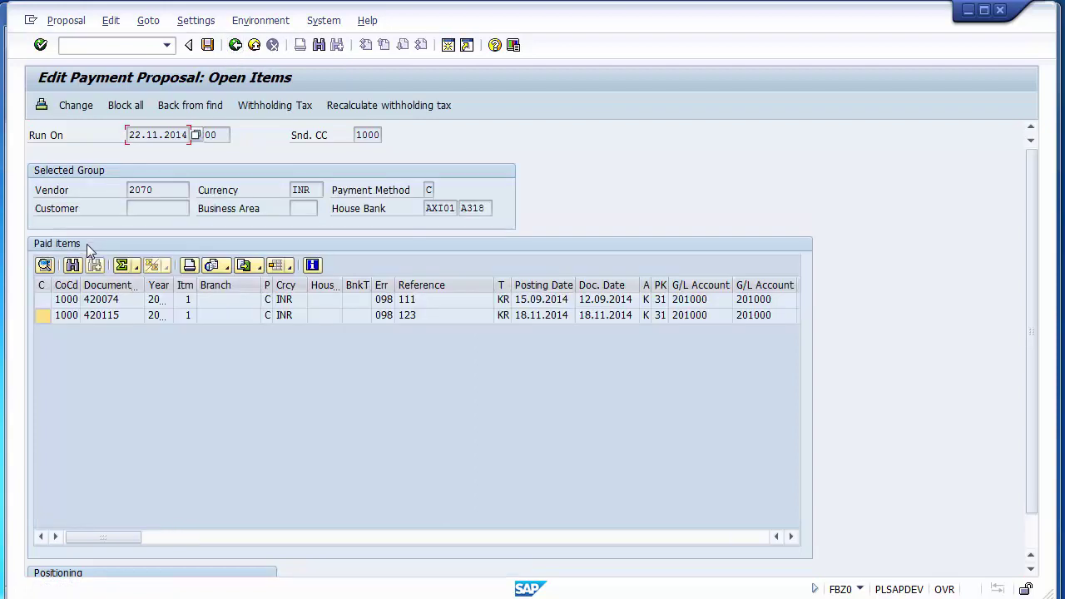
pyautogui.click(103, 303)
pyautogui.click(103, 318)
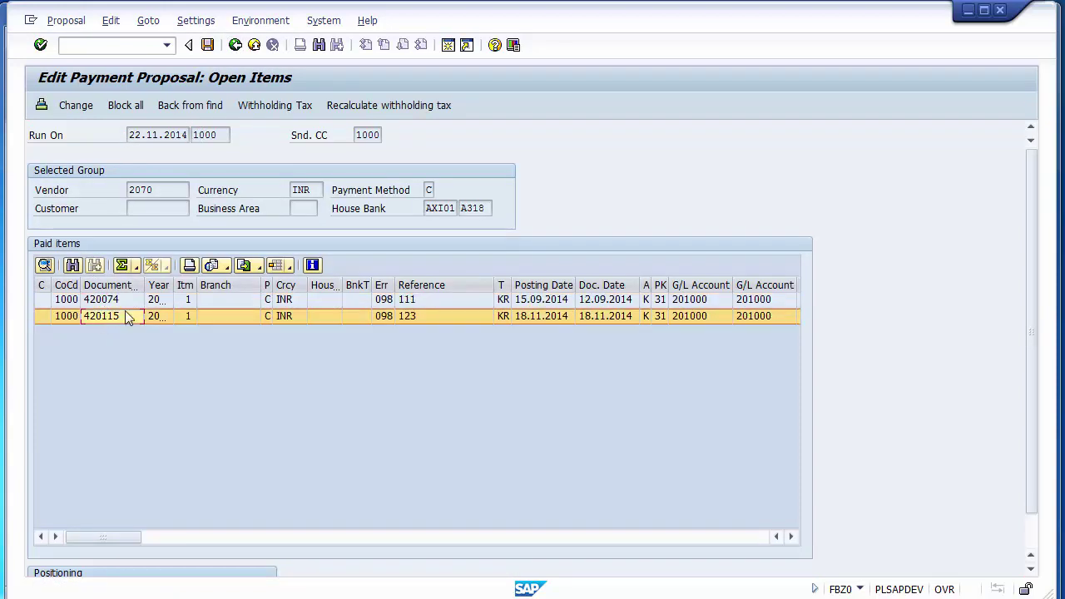
pyautogui.click(333, 319)
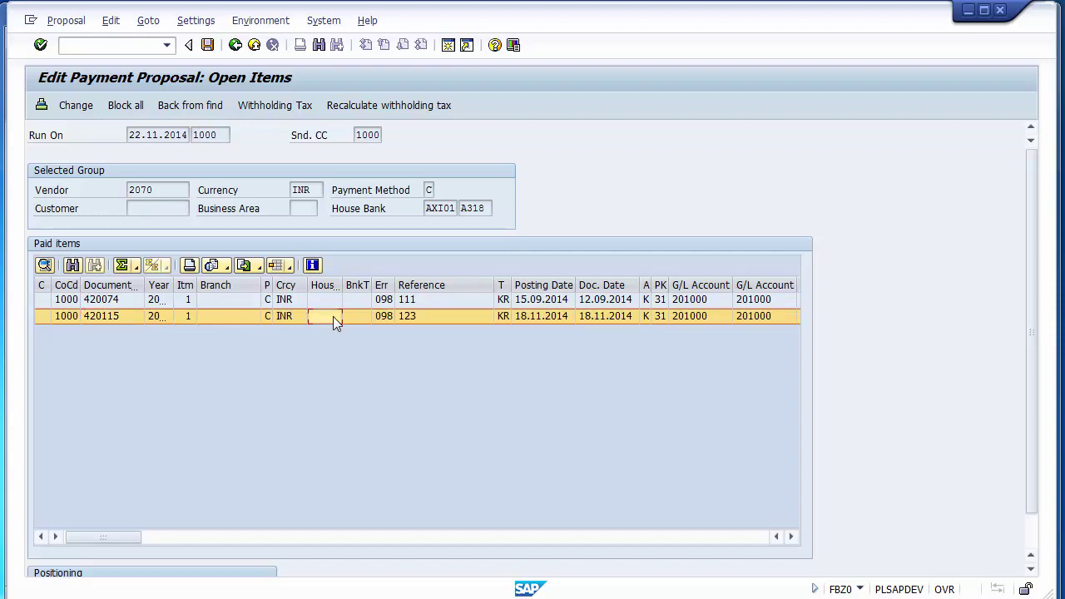
pyautogui.click(235, 45)
pyautogui.click(236, 45)
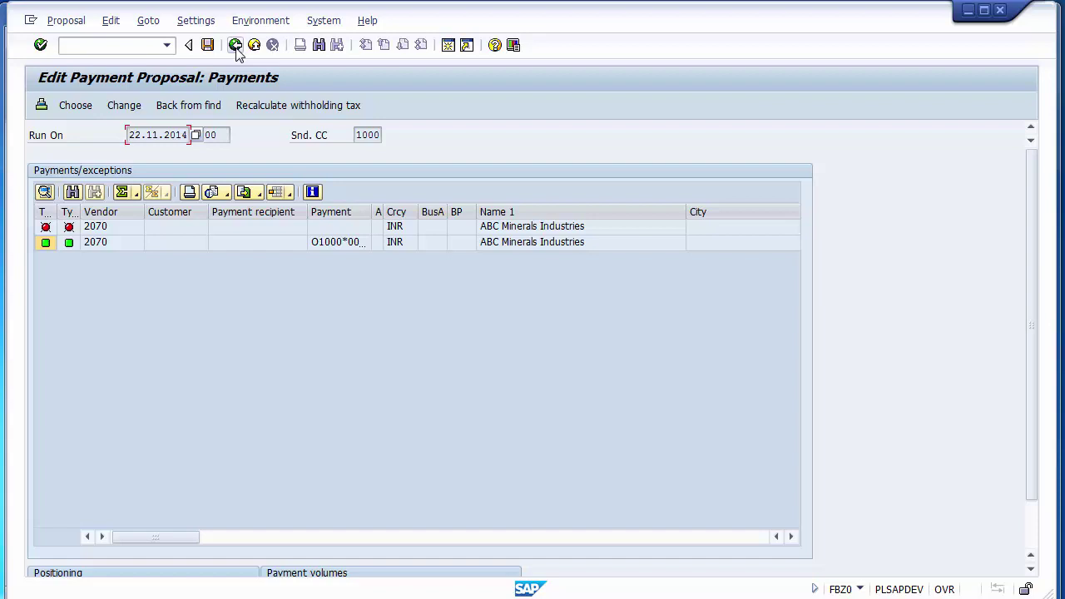
# Return to the F110 status screen for run 22.11.2014 / 1000 and review the status list
pyautogui.click(236, 46)
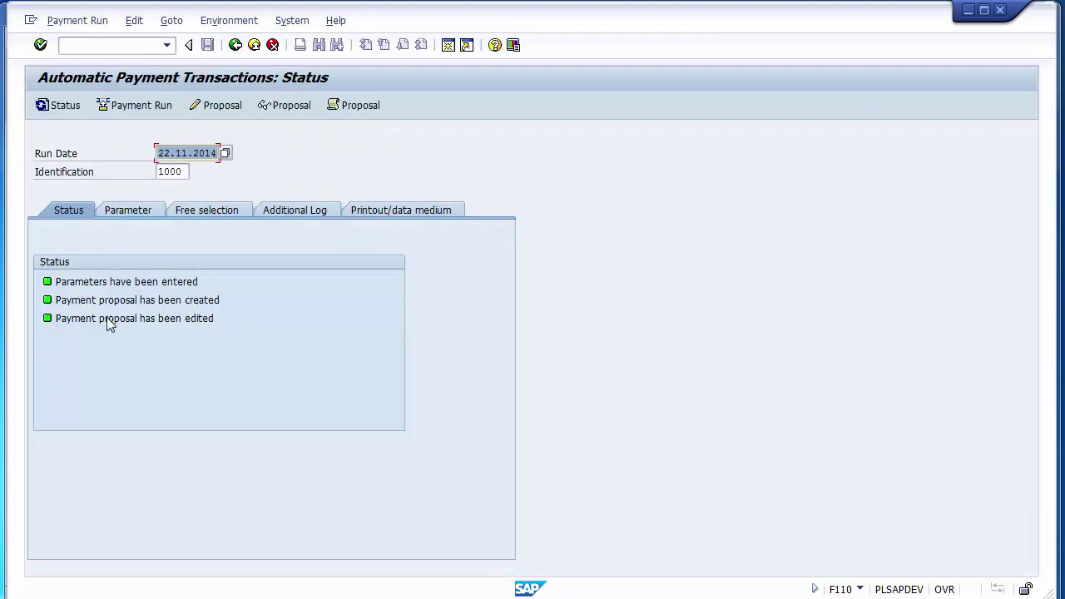
pyautogui.click(105, 324)
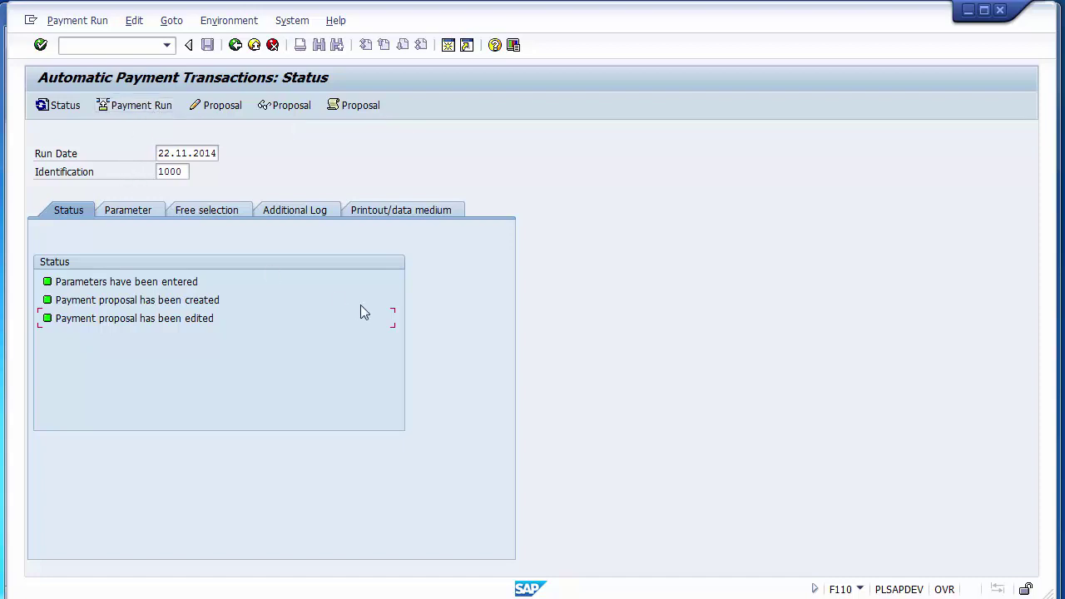
# On the Printout/data medium tab, give program ZRFFOUS_C the variant SAP12
pyautogui.click(398, 212)
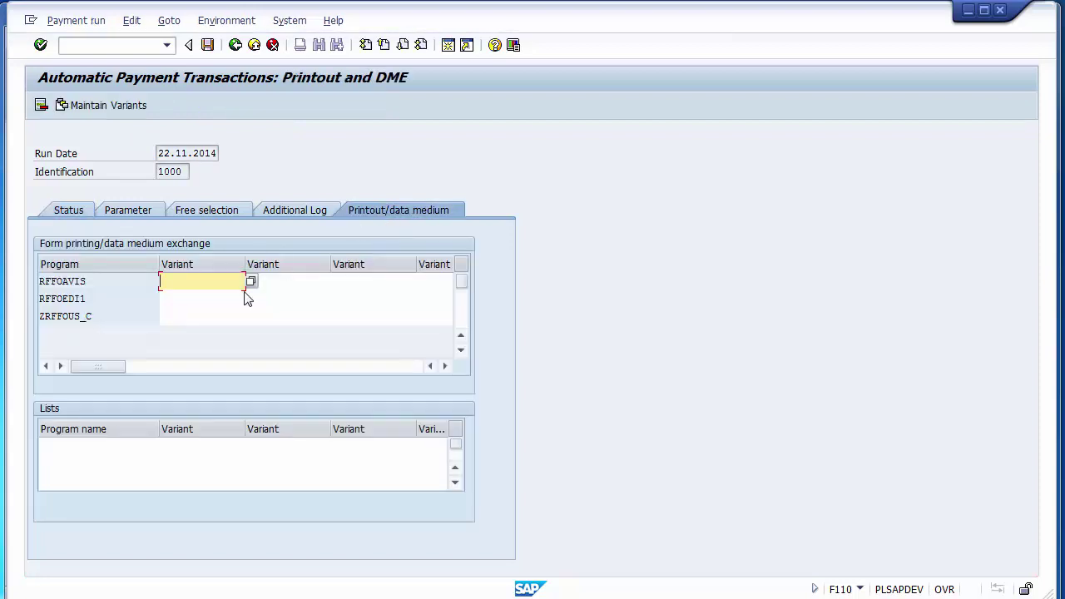
pyautogui.click(186, 315)
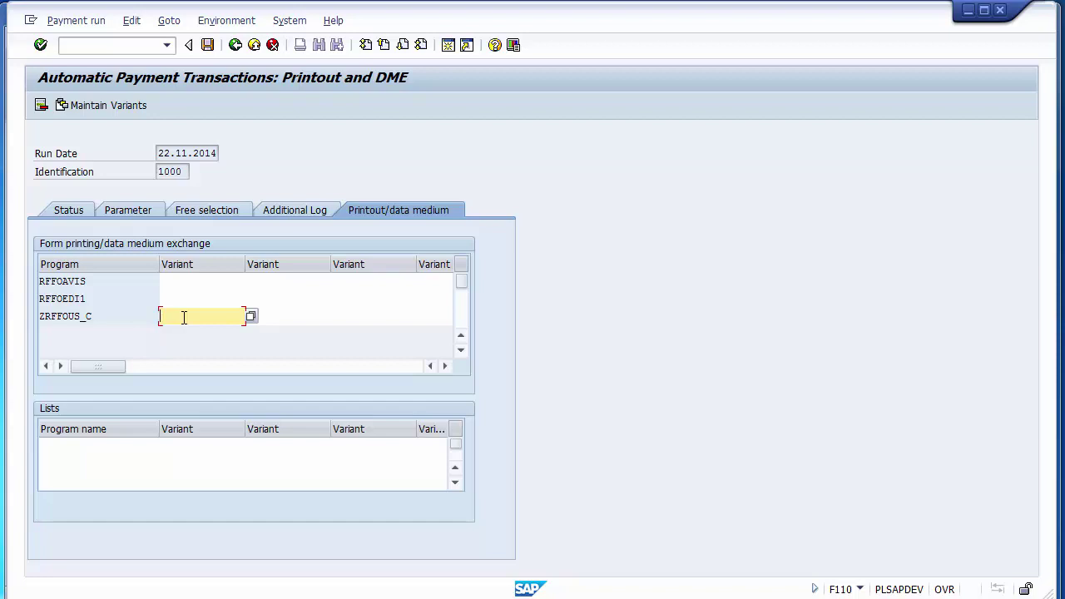
pyautogui.press('Return')
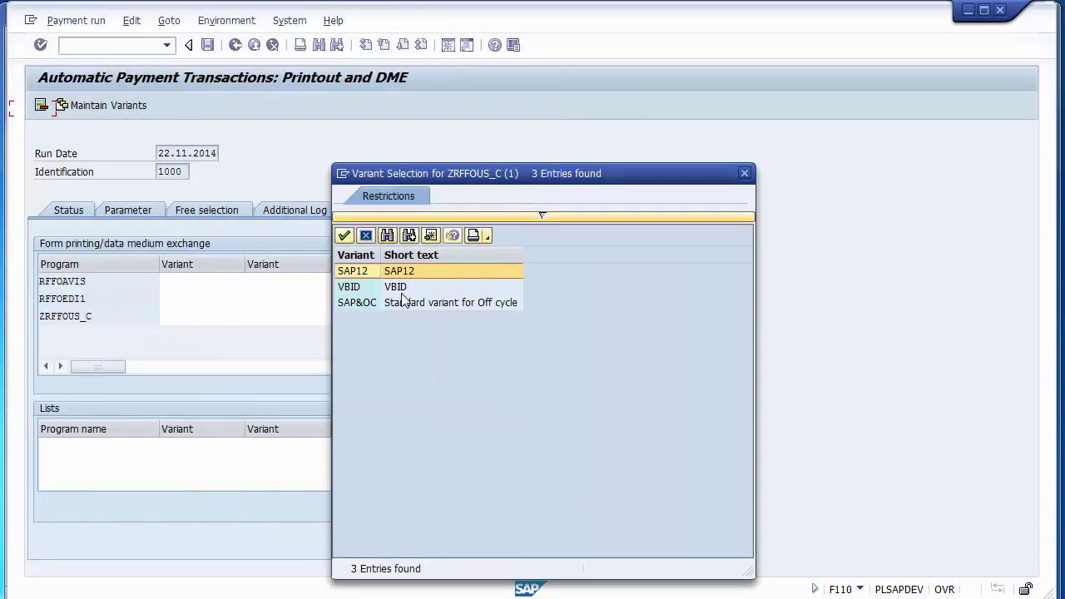
pyautogui.doubleClick(402, 275)
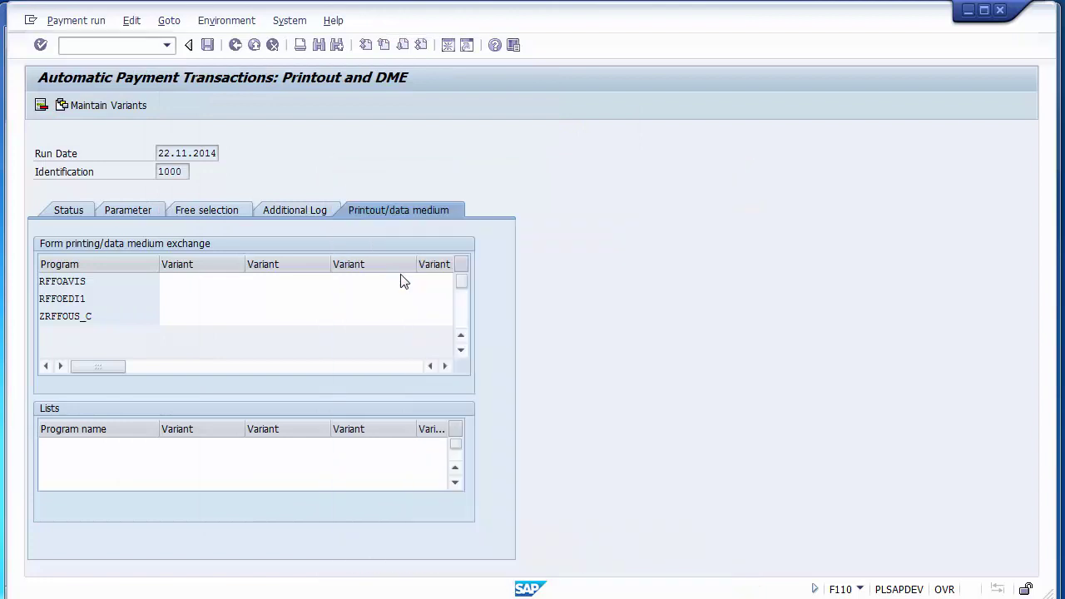
pyautogui.click(193, 319)
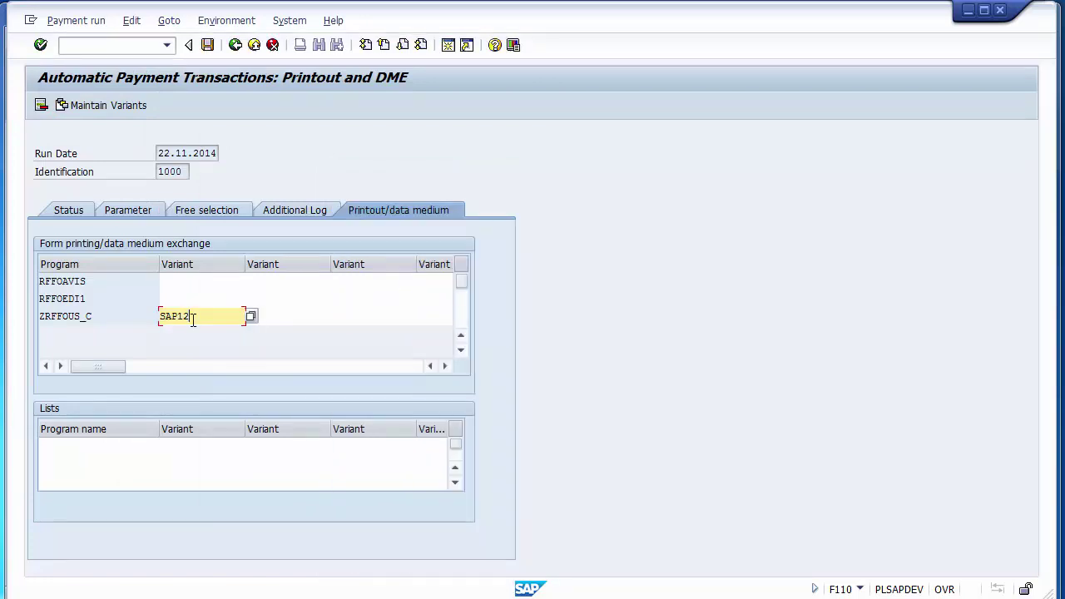
# Open variant SAP12, keep run date 22.11.2014 and set identification feature 1000
pyautogui.click(89, 105)
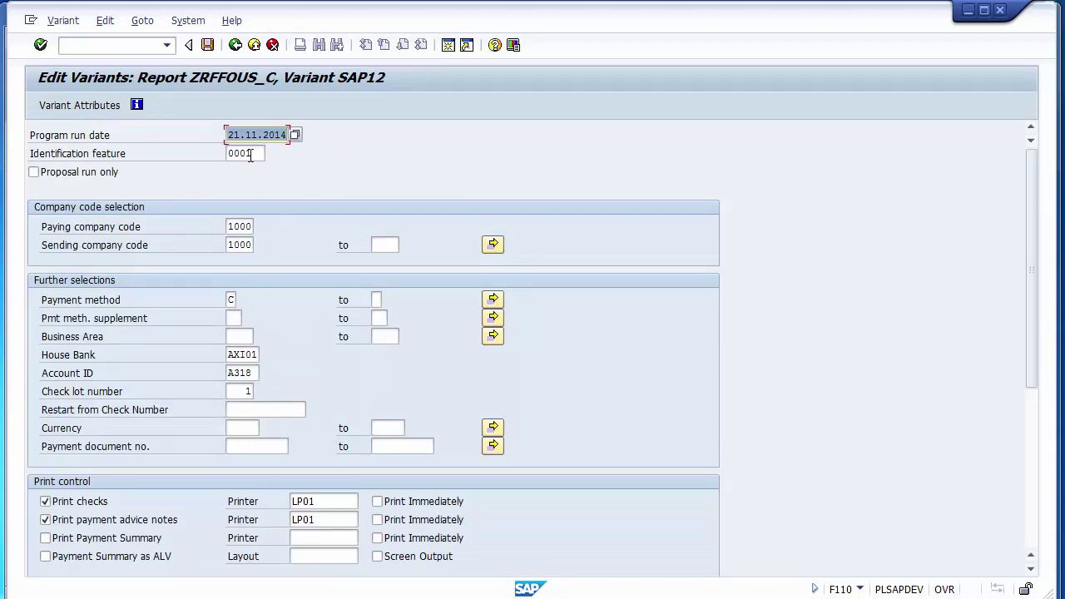
pyautogui.click(233, 135)
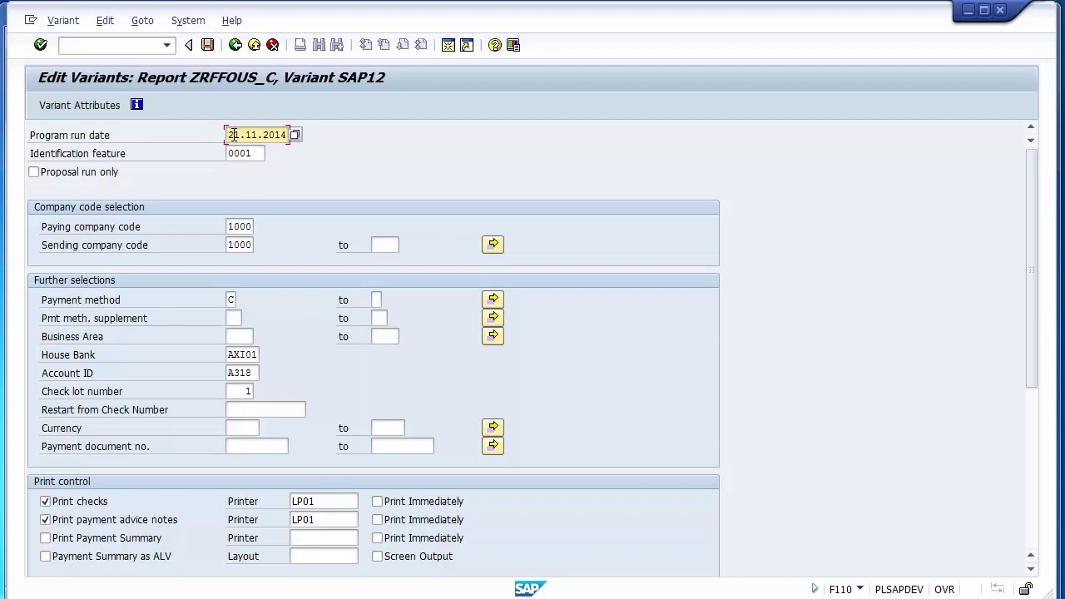
pyautogui.write('2')
pyautogui.press('Tab')
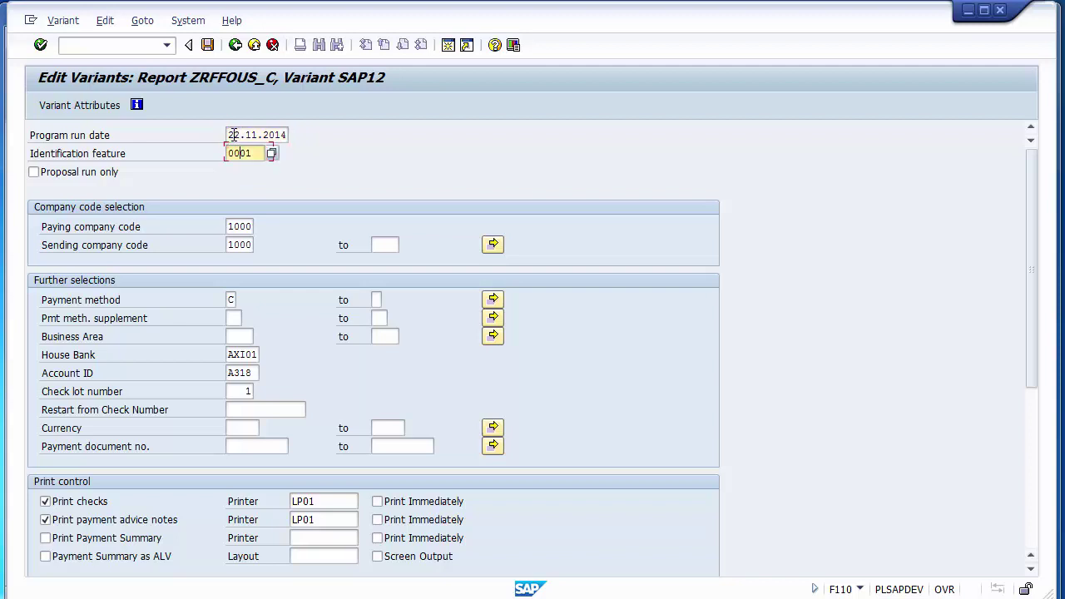
pyautogui.press('BackSpace')
pyautogui.press('BackSpace')
pyautogui.press('BackSpace')
pyautogui.press('BackSpace')
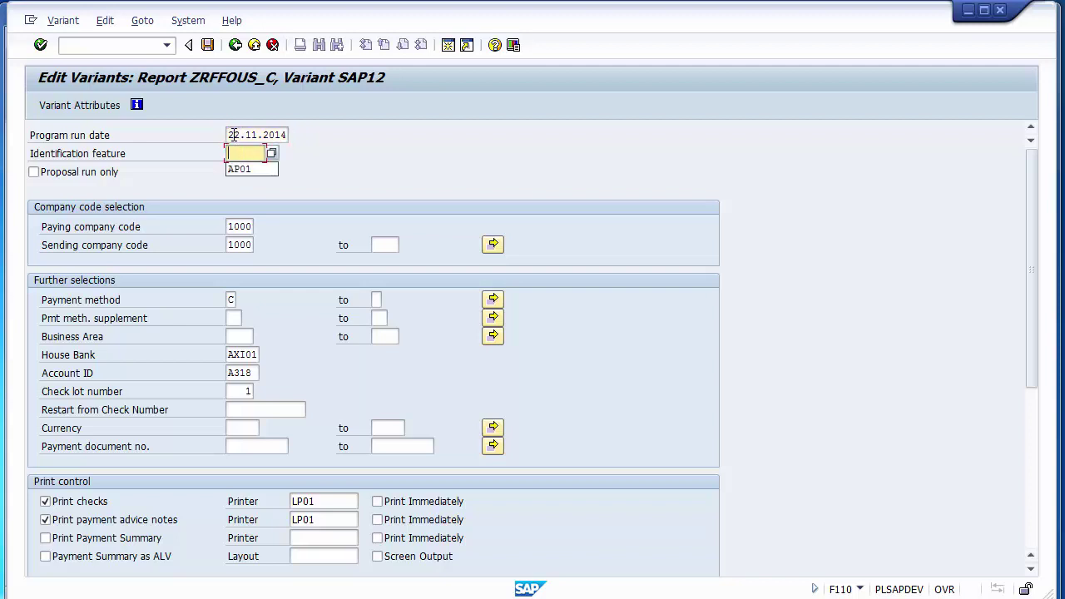
pyautogui.write('1000')
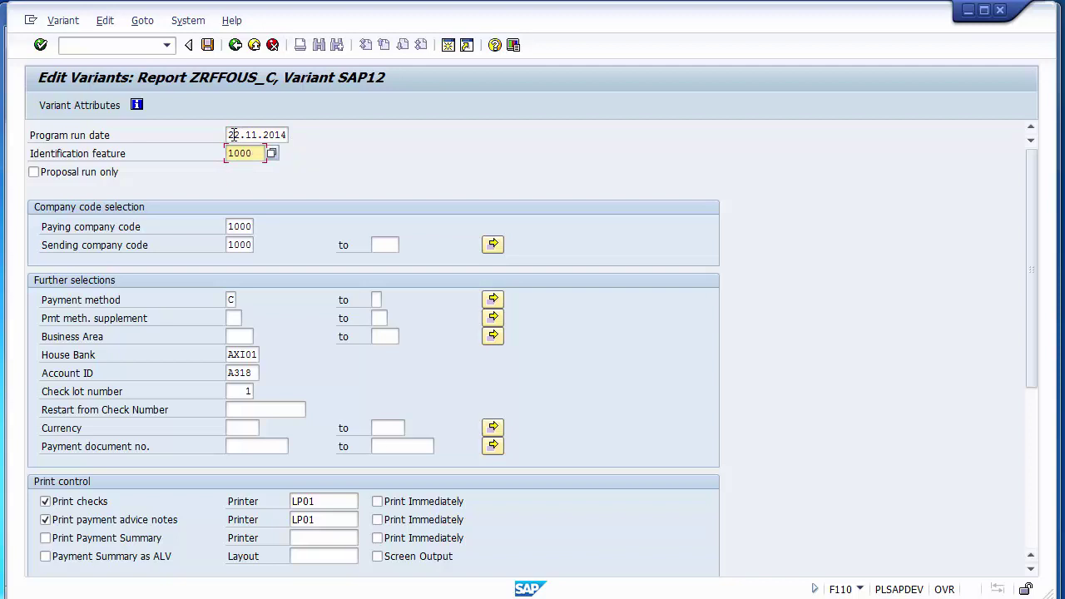
pyautogui.press('Tab')
pyautogui.press('Tab')
pyautogui.press('Tab')
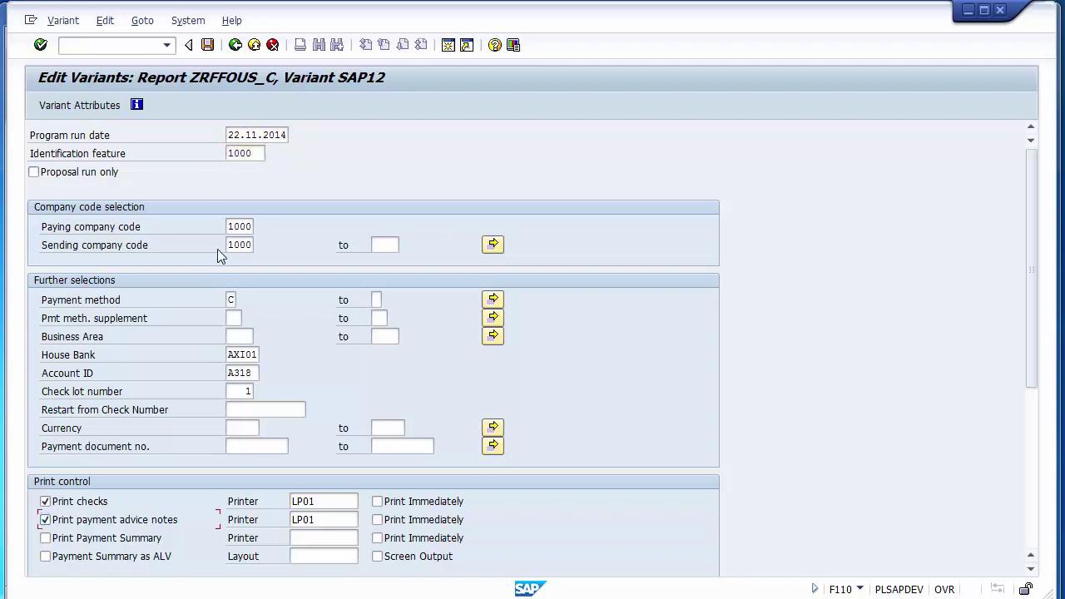
# Review company codes, house bank AXI01 and account A318, and enter check lot number 1
pyautogui.click(234, 230)
pyautogui.click(236, 243)
pyautogui.click(231, 299)
pyautogui.moveTo(229, 354); pyautogui.dragTo(263, 355)
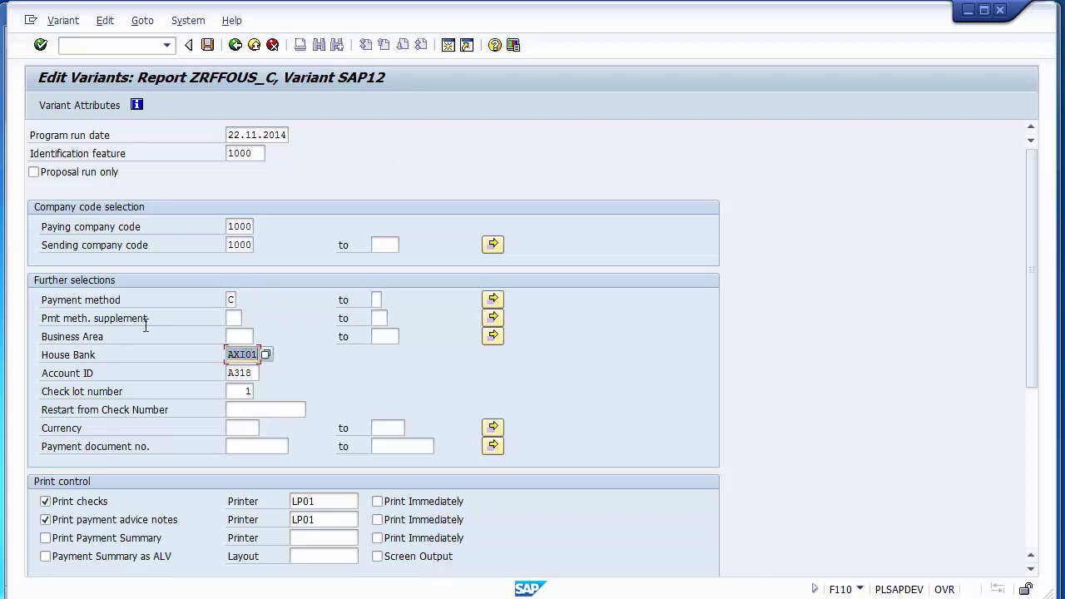
pyautogui.click(229, 356)
pyautogui.click(229, 373)
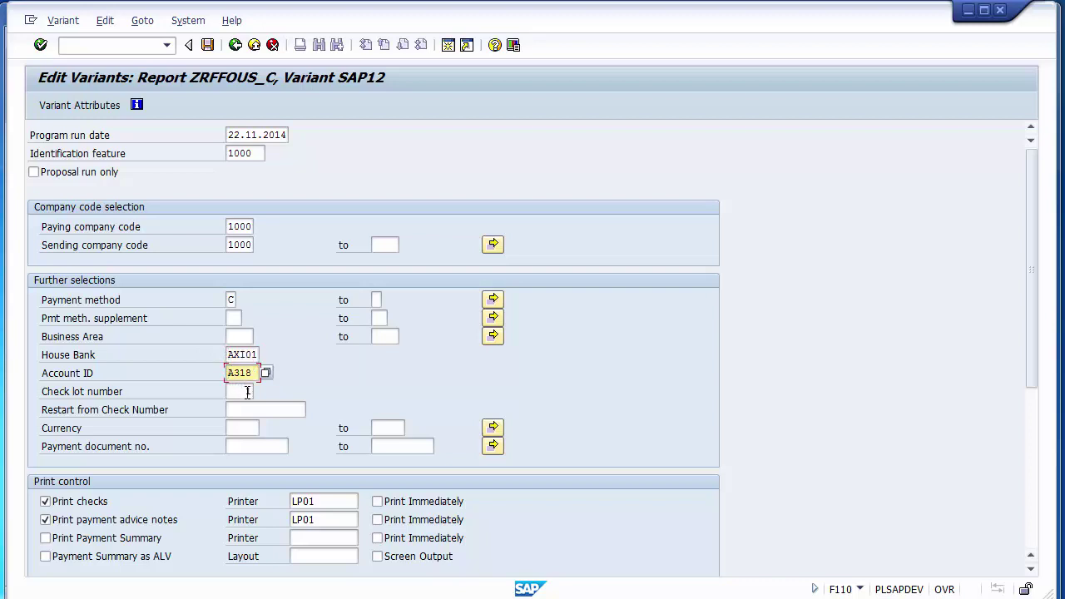
pyautogui.click(248, 392)
pyautogui.write('1')
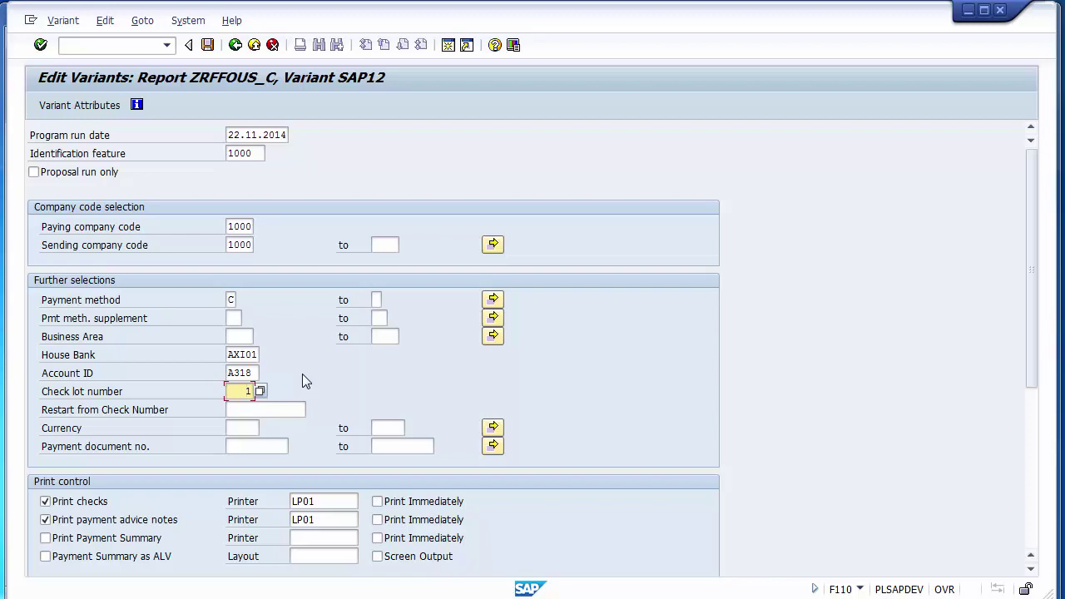
pyautogui.moveTo(1031, 335); pyautogui.dragTo(1021, 434)
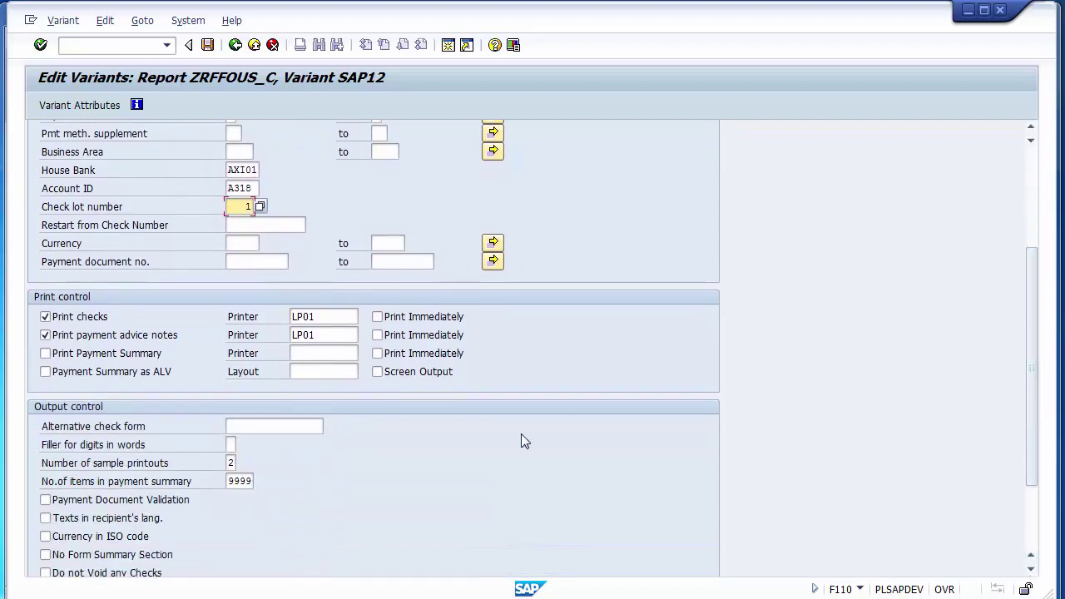
pyautogui.click(102, 322)
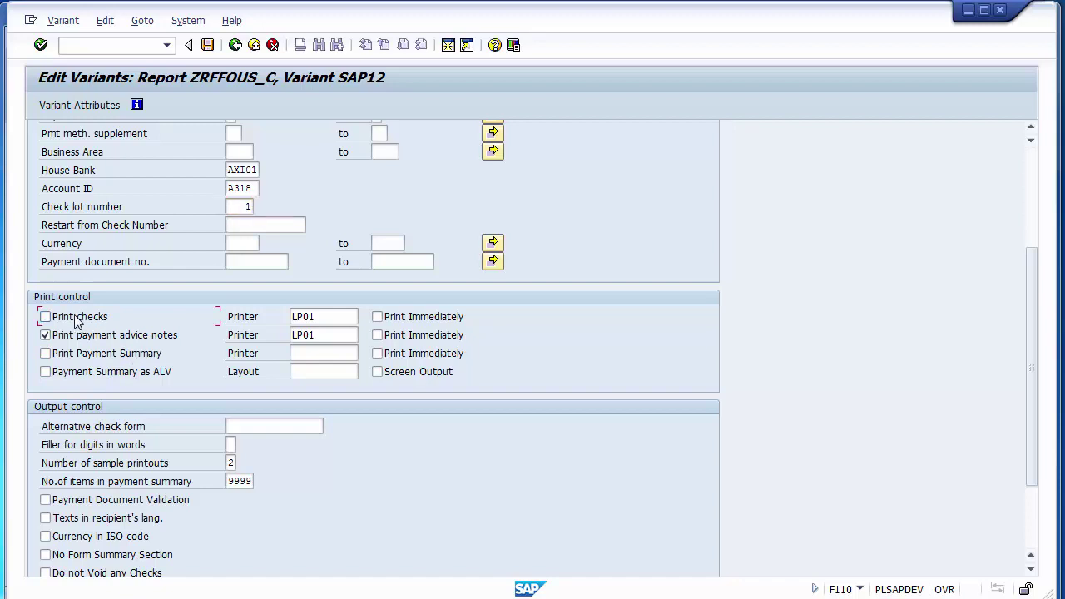
pyautogui.click(78, 324)
pyautogui.click(78, 338)
pyautogui.click(80, 338)
pyautogui.click(98, 360)
pyautogui.click(98, 359)
pyautogui.click(333, 317)
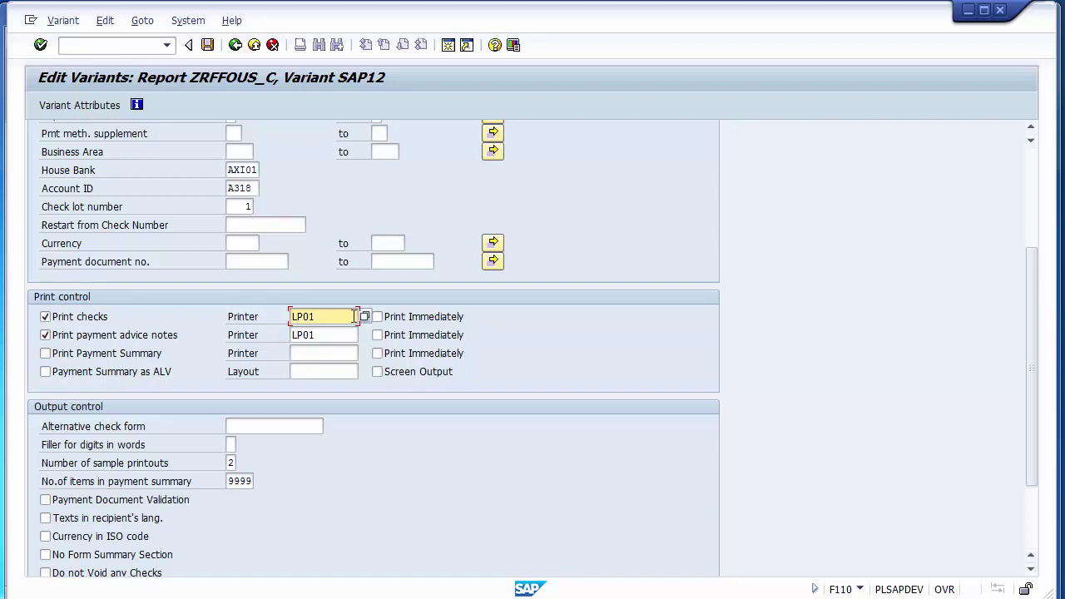
pyautogui.click(365, 317)
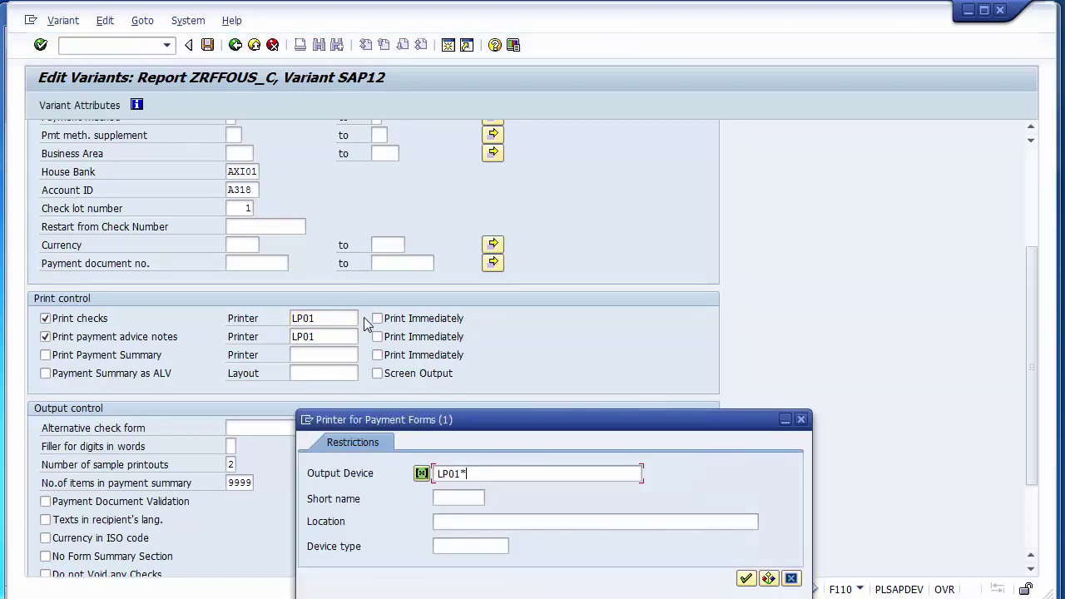
pyautogui.press('BackSpace')
pyautogui.press('BackSpace')
pyautogui.press('BackSpace')
pyautogui.press('BackSpace')
pyautogui.press('BackSpace')
pyautogui.press('Return')
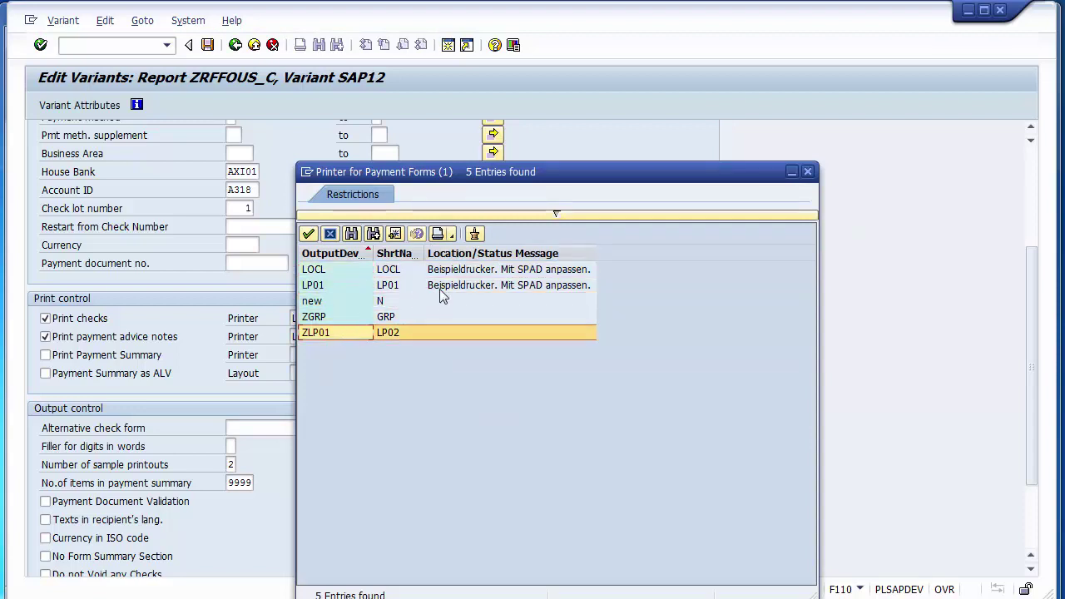
pyautogui.click(325, 286)
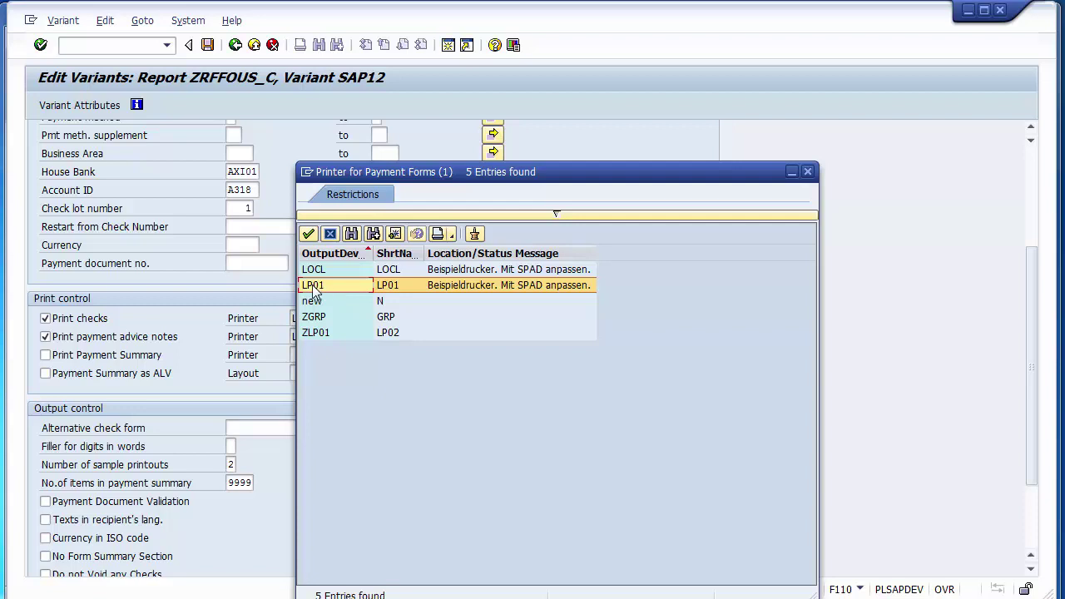
pyautogui.doubleClick(314, 291)
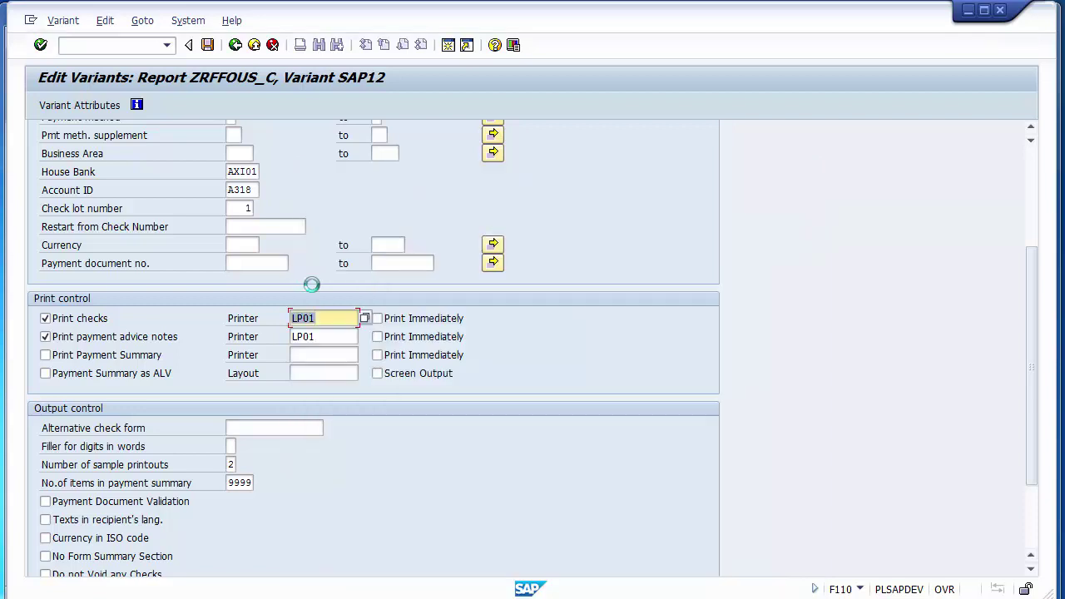
pyautogui.click(325, 333)
pyautogui.click(325, 319)
pyautogui.moveTo(1028, 385); pyautogui.dragTo(1027, 211)
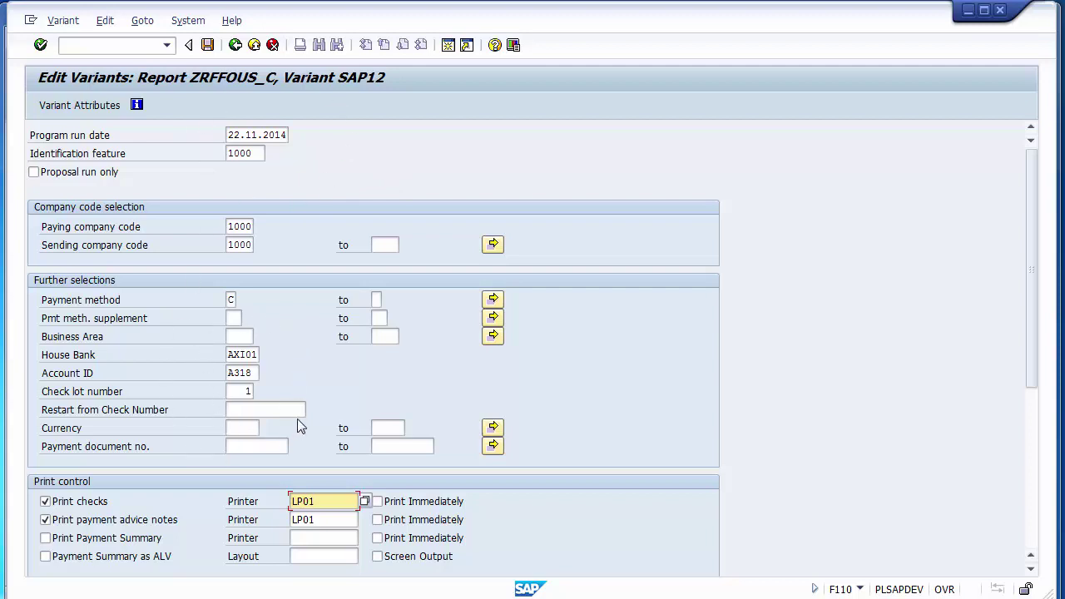
# Save variant SAP12, go back, and save the ZRFFOUS_C printout settings when switching to Status
pyautogui.click(246, 390)
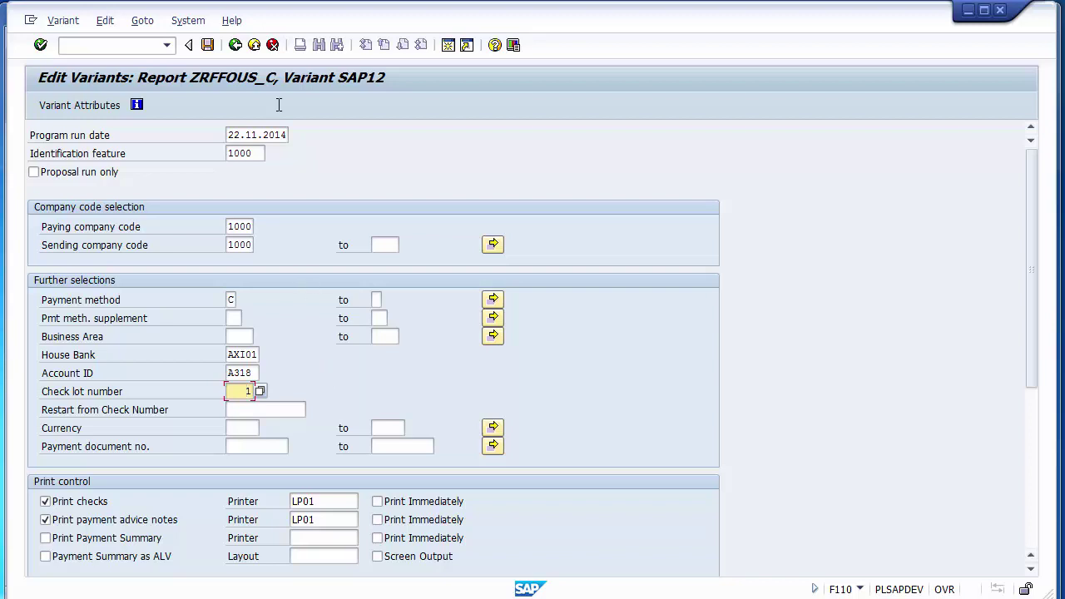
pyautogui.click(209, 48)
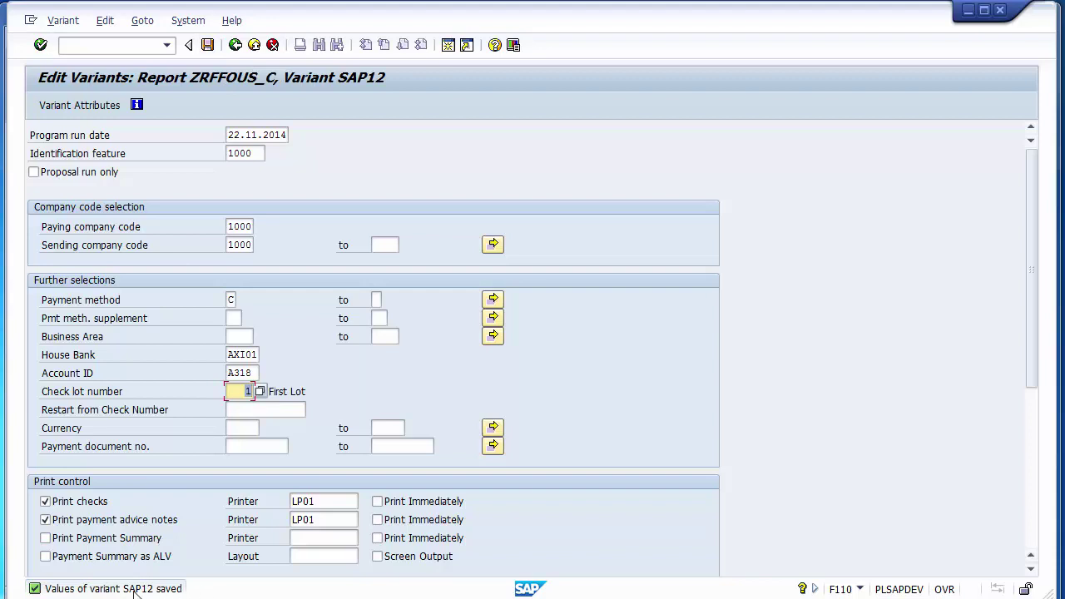
pyautogui.click(236, 46)
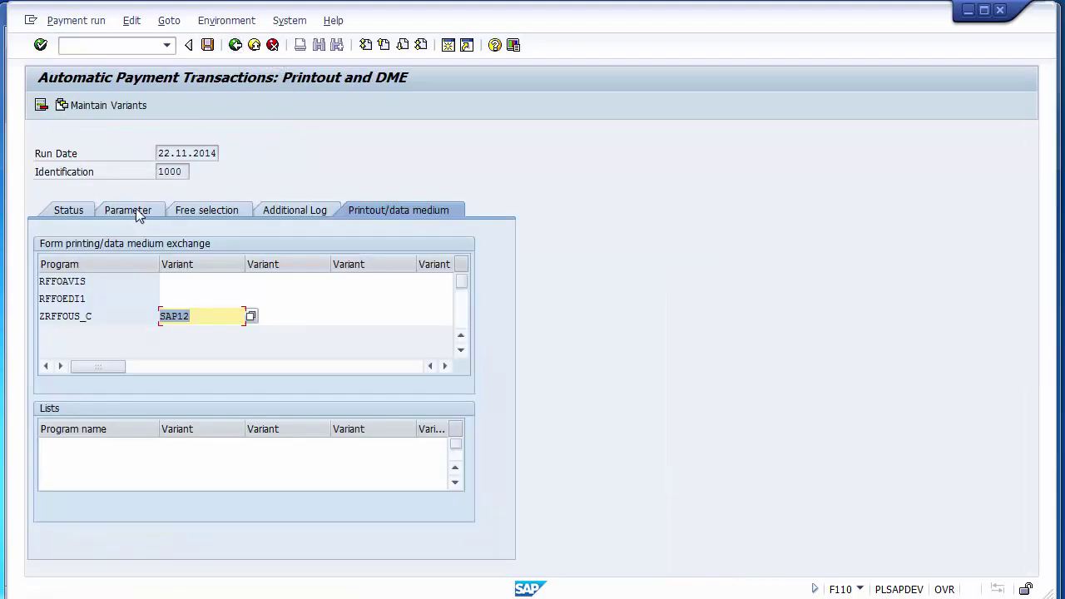
pyautogui.click(79, 211)
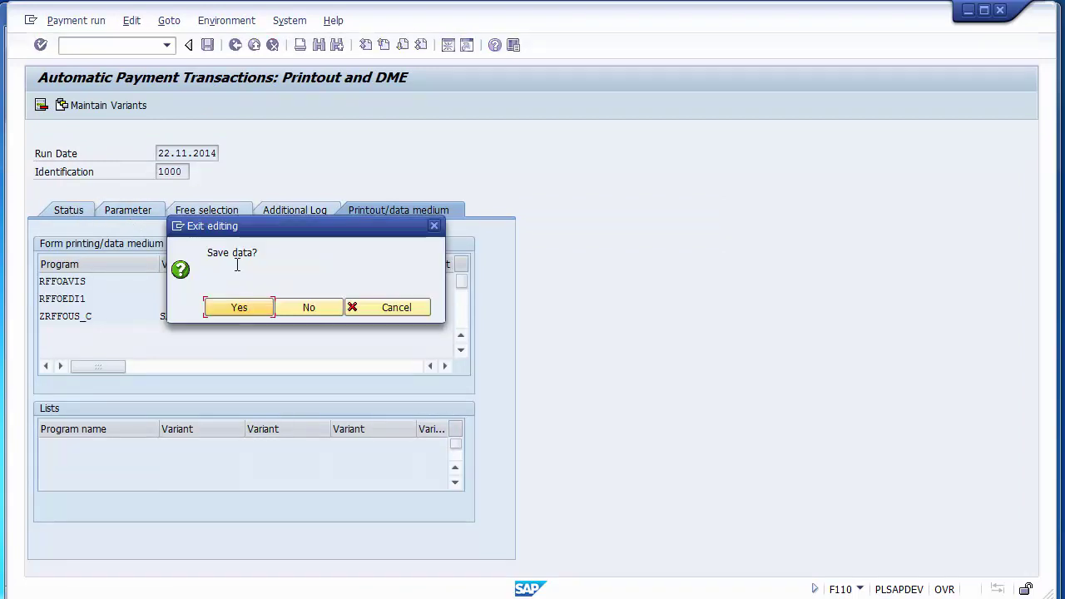
pyautogui.click(236, 307)
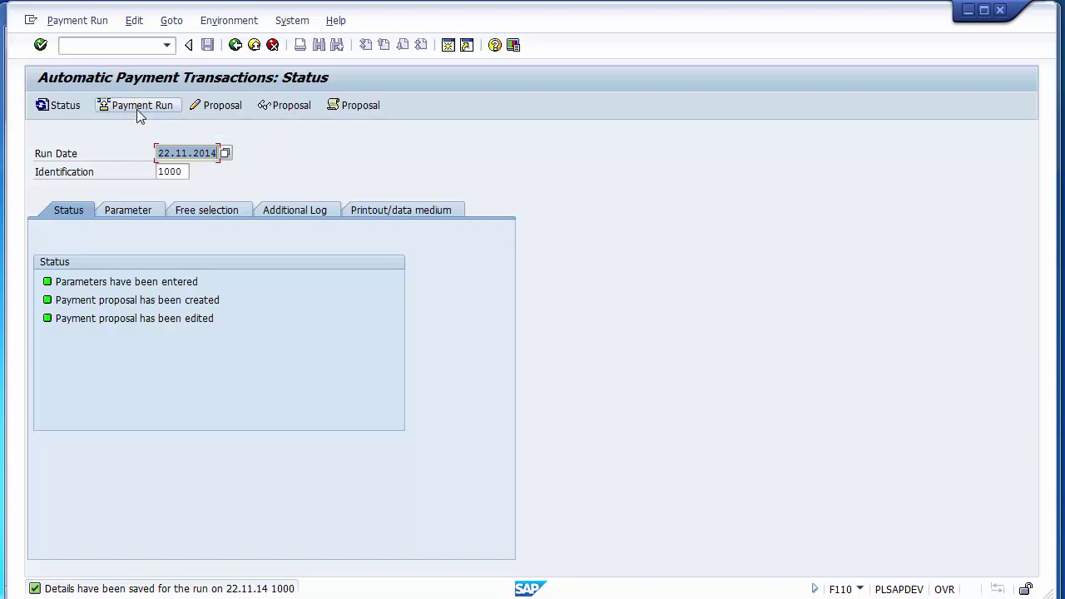
# Schedule the 22.11.2014 / 1000 payment run with Start immediately ticked
pyautogui.click(136, 109)
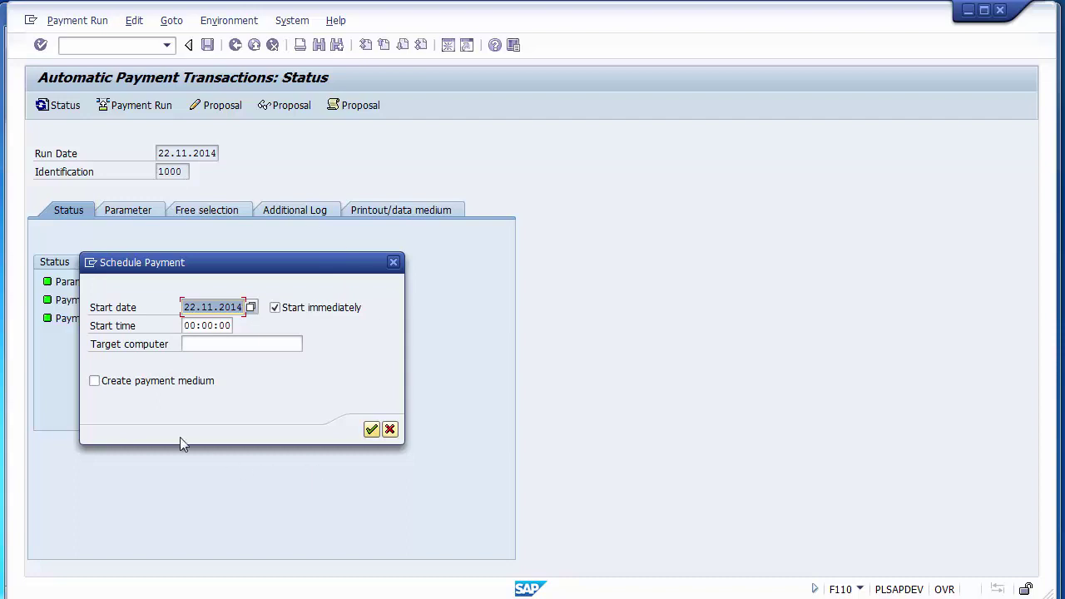
pyautogui.click(308, 315)
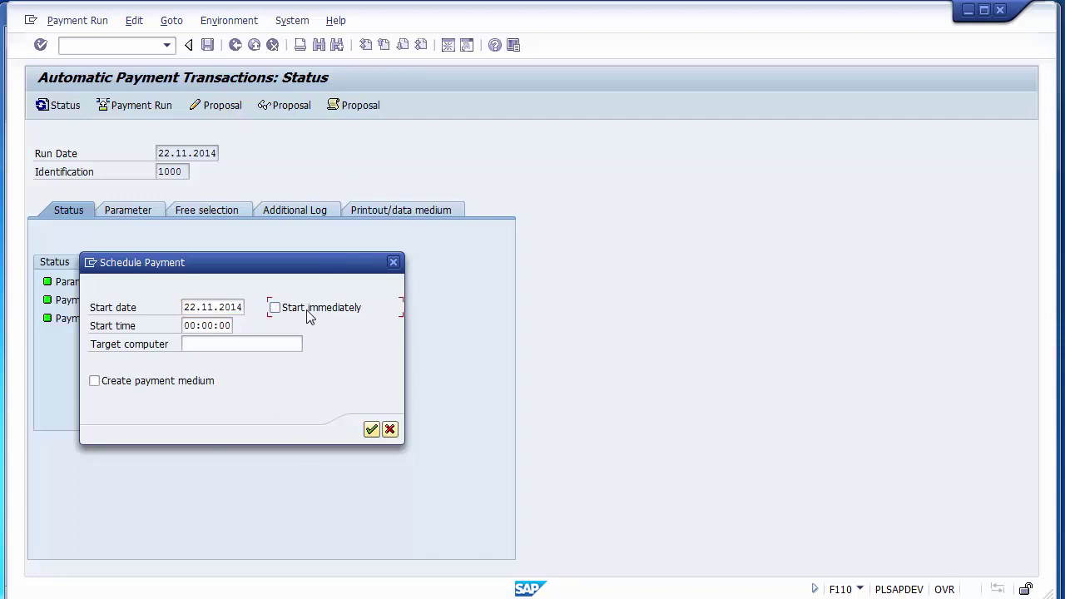
pyautogui.click(308, 314)
pyautogui.click(292, 314)
pyautogui.click(289, 314)
pyautogui.click(372, 429)
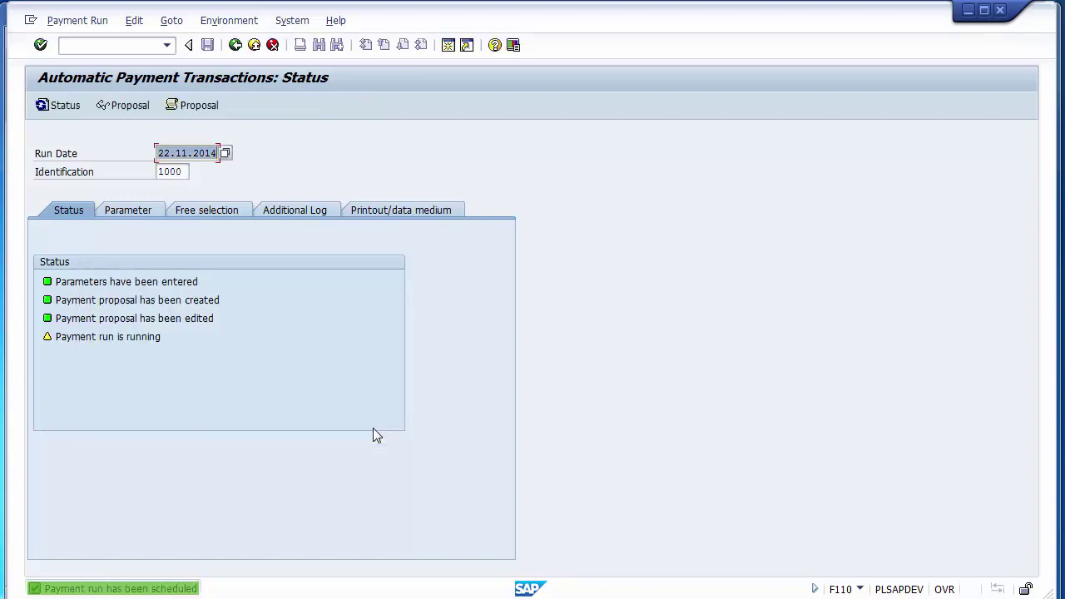
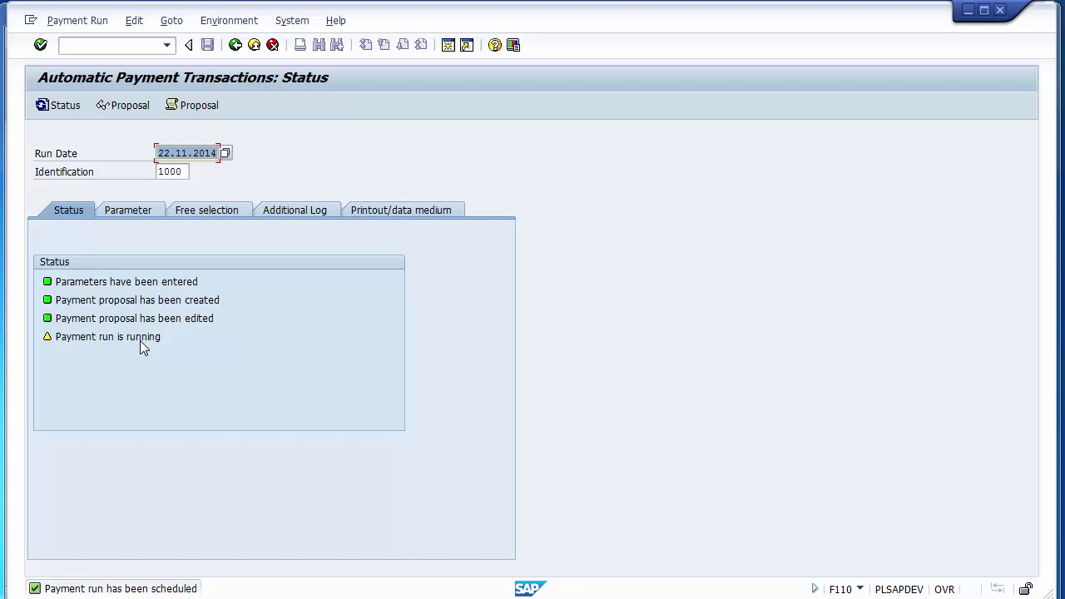
# Refresh run 22.11.2014/1000's status and confirm it's carried out with 1 posting order completed
pyautogui.click(112, 344)
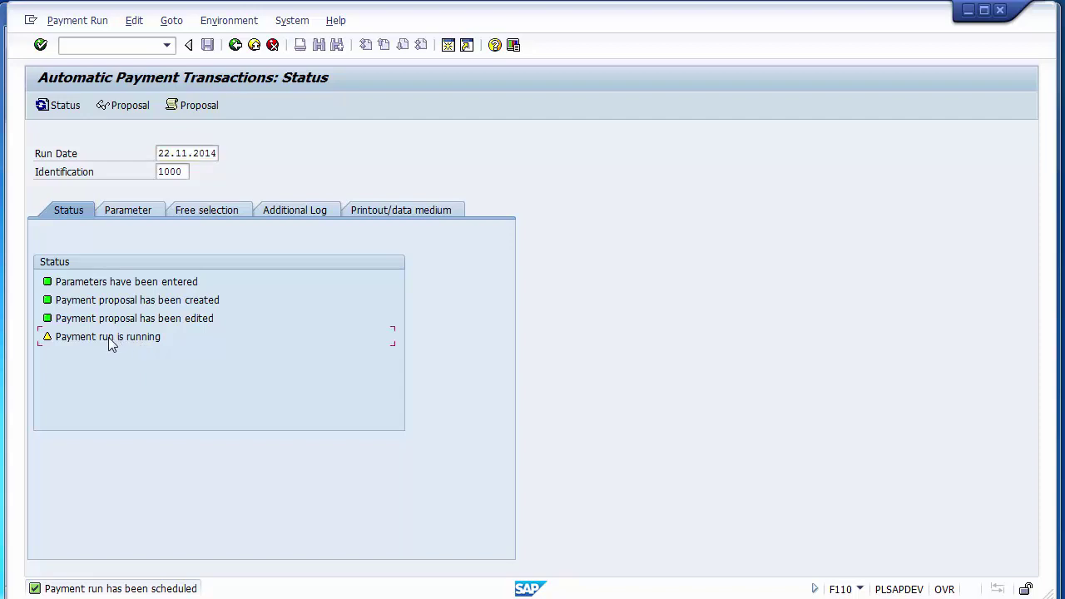
pyautogui.click(56, 106)
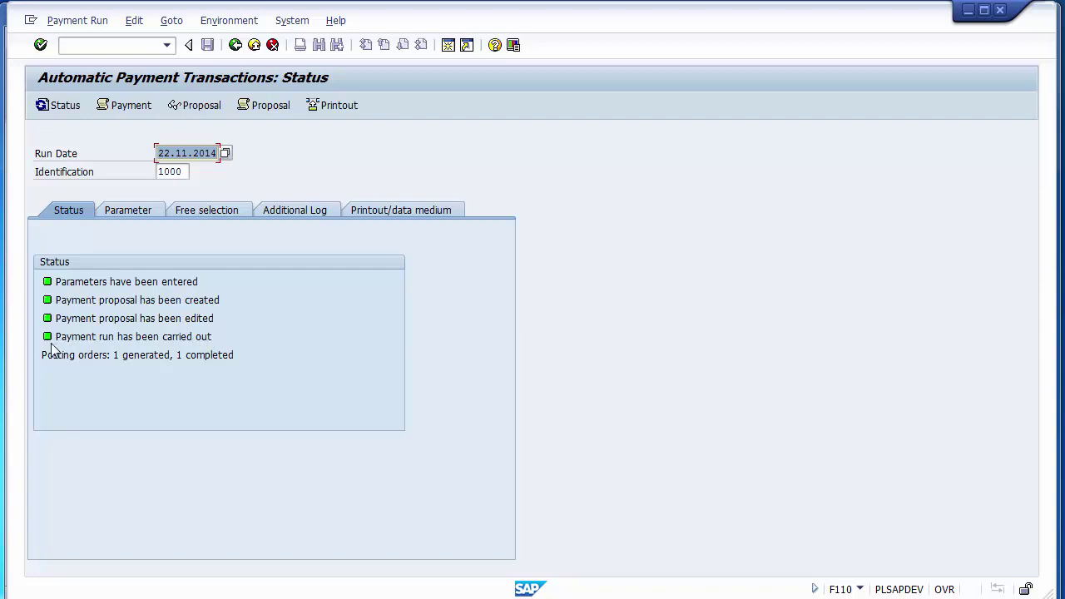
pyautogui.click(137, 344)
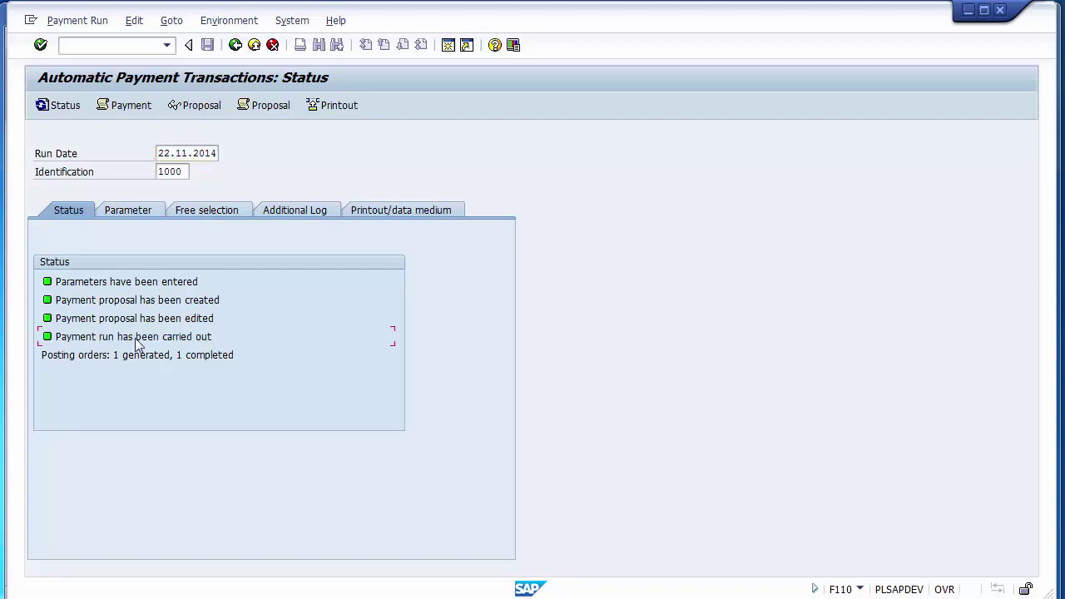
pyautogui.click(67, 356)
pyautogui.click(87, 356)
pyautogui.click(132, 23)
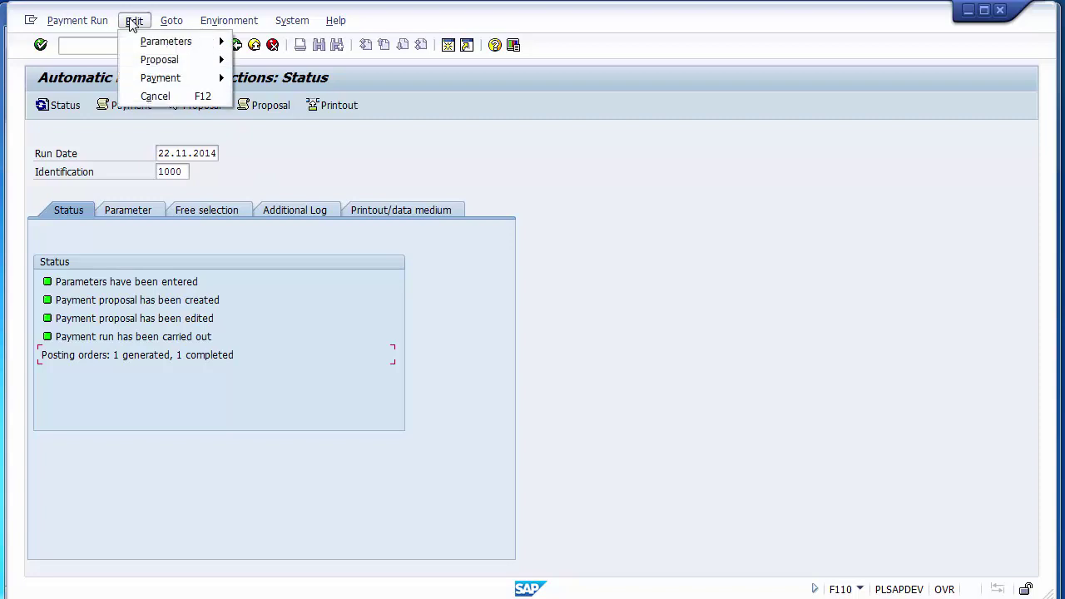
pyautogui.moveTo(136, 75)
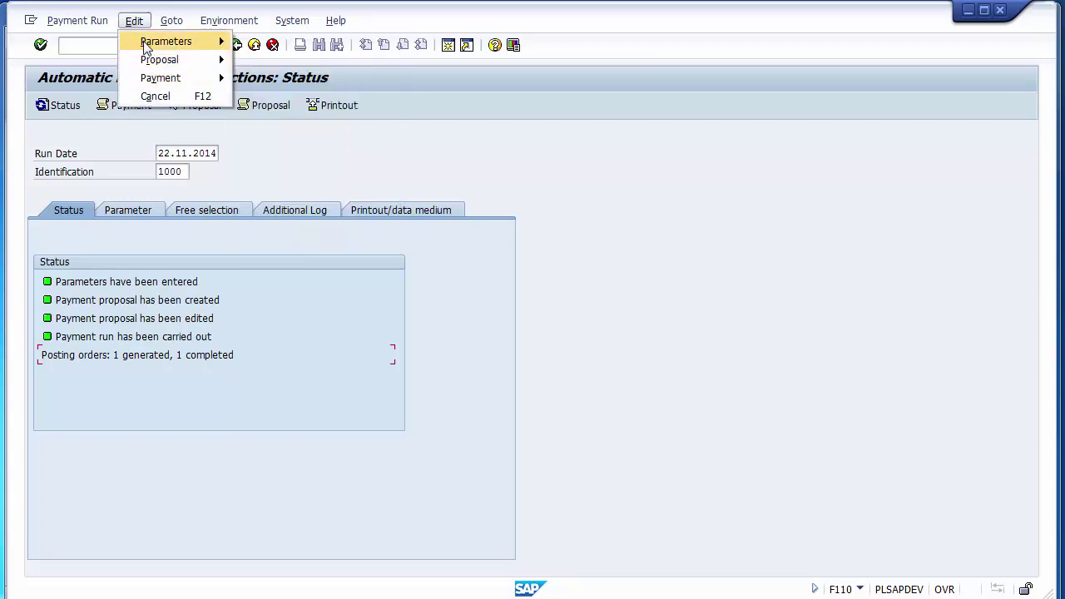
pyautogui.moveTo(145, 49)
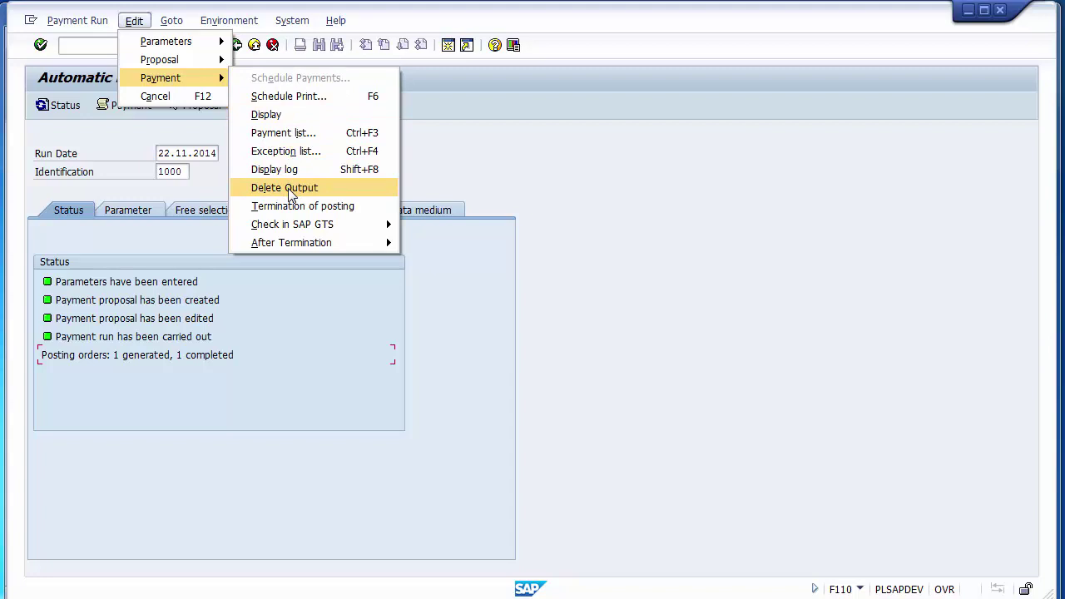
pyautogui.click(116, 343)
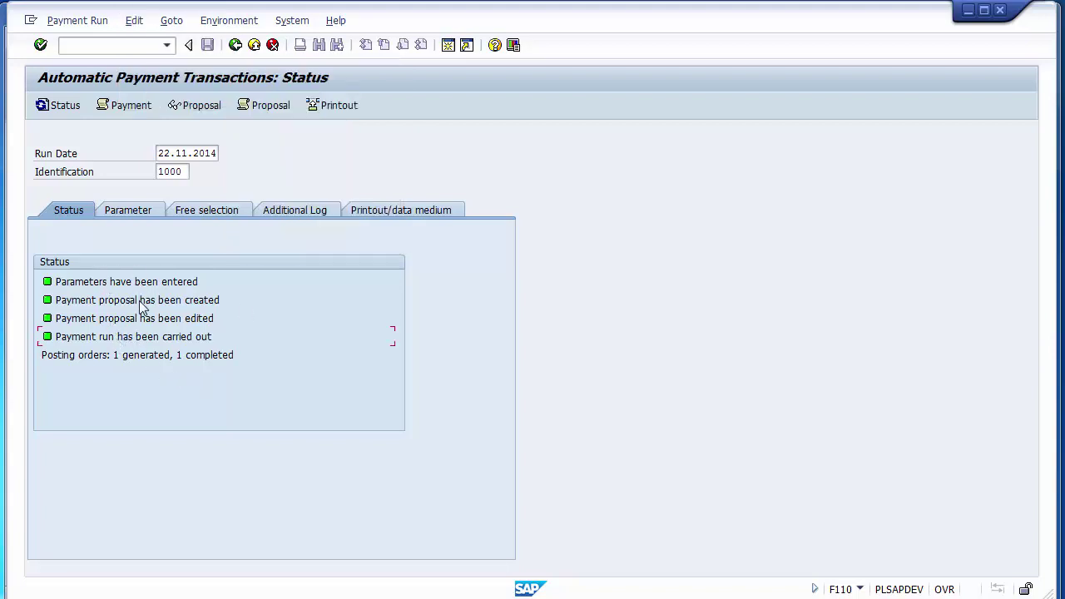
pyautogui.click(138, 303)
pyautogui.click(135, 20)
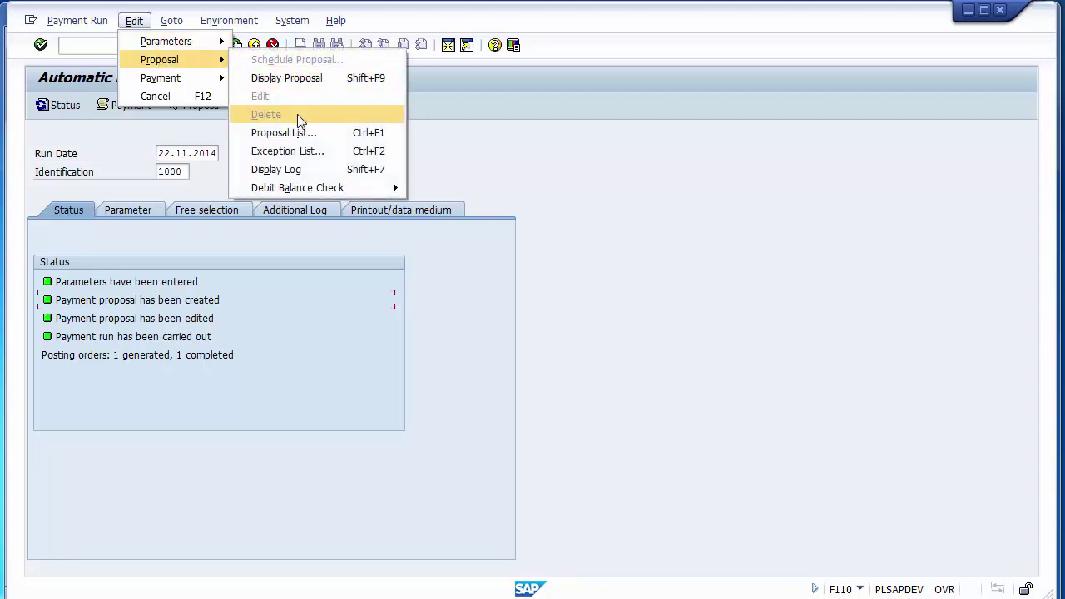
pyautogui.click(166, 30)
pyautogui.click(134, 20)
pyautogui.moveTo(152, 46)
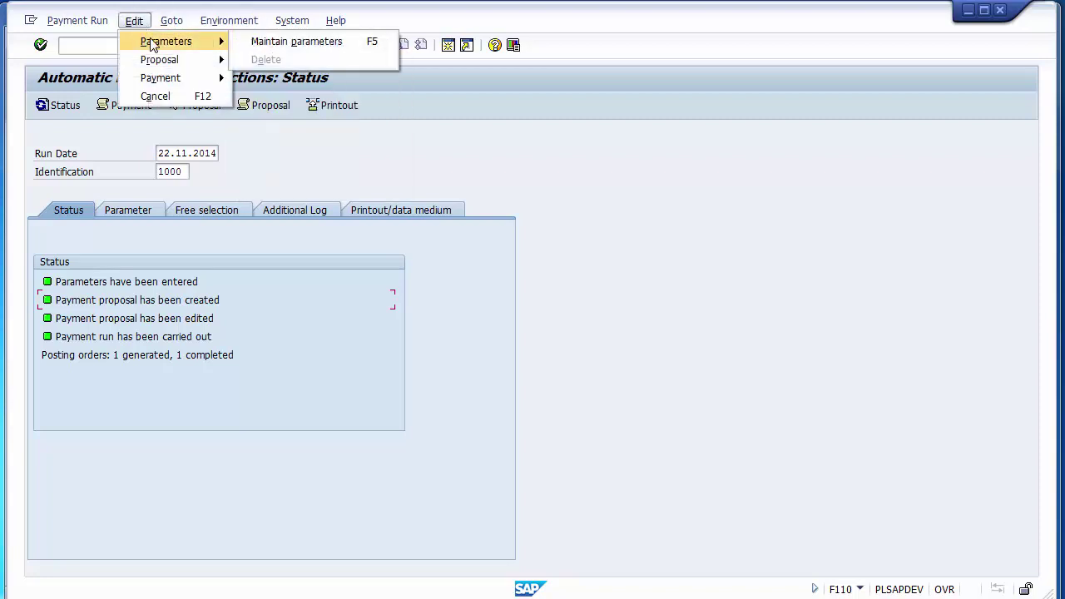
pyautogui.click(350, 176)
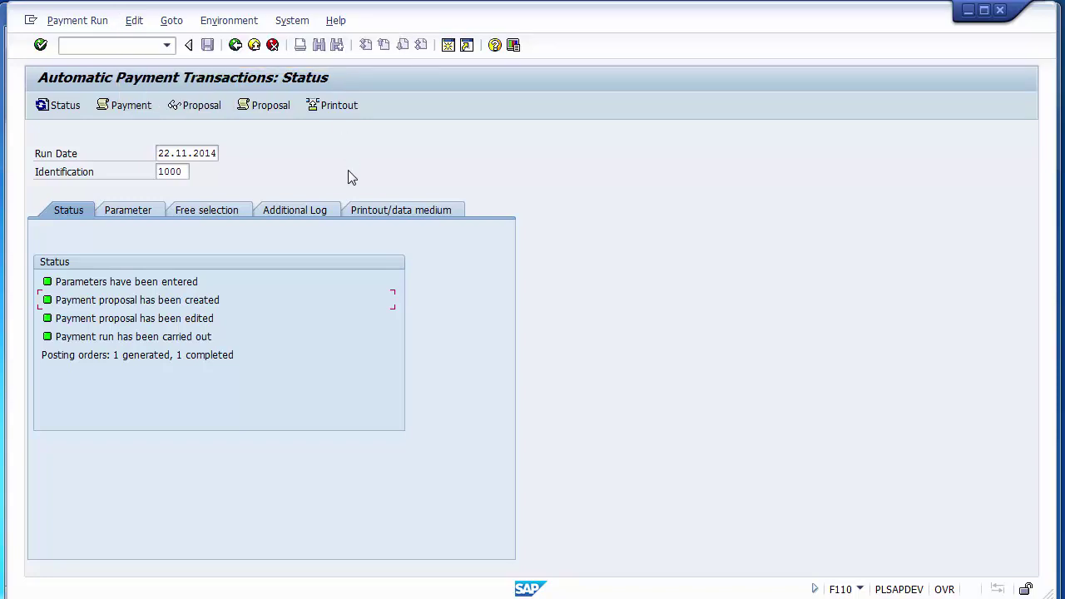
pyautogui.click(136, 341)
pyautogui.moveTo(111, 355); pyautogui.dragTo(246, 361)
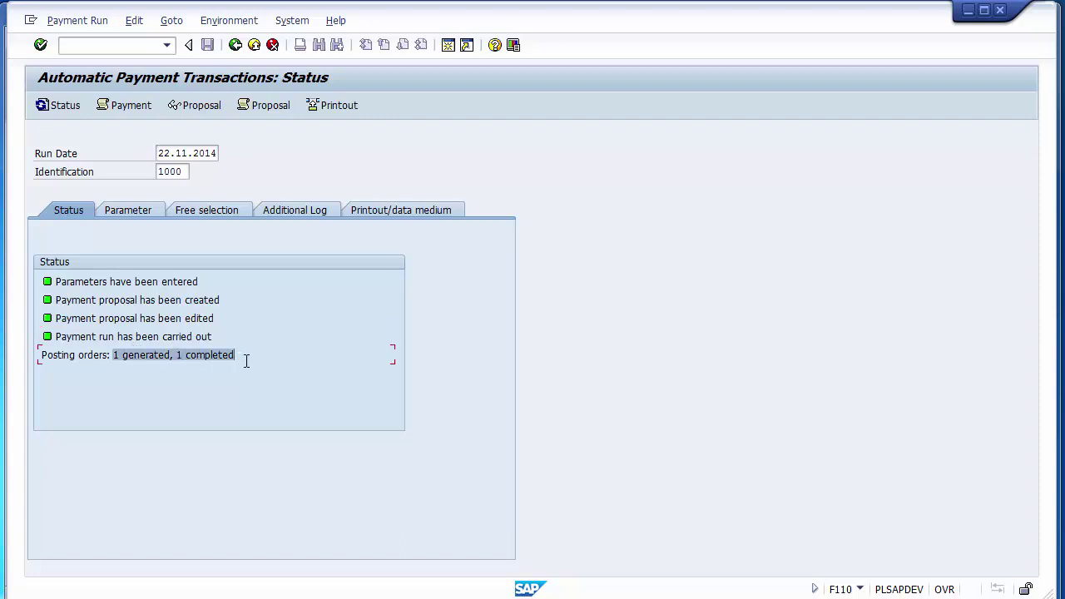
pyautogui.click(134, 20)
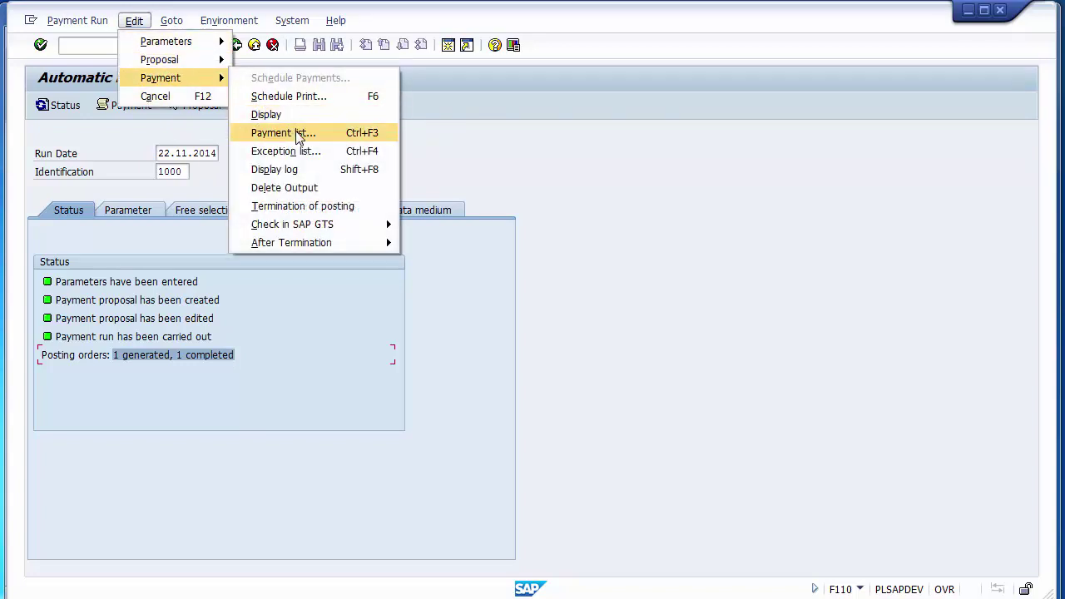
# Open the RFZALI20 payment list and check payment 330286's vendor, house bank, account and method C (Check)
pyautogui.click(298, 138)
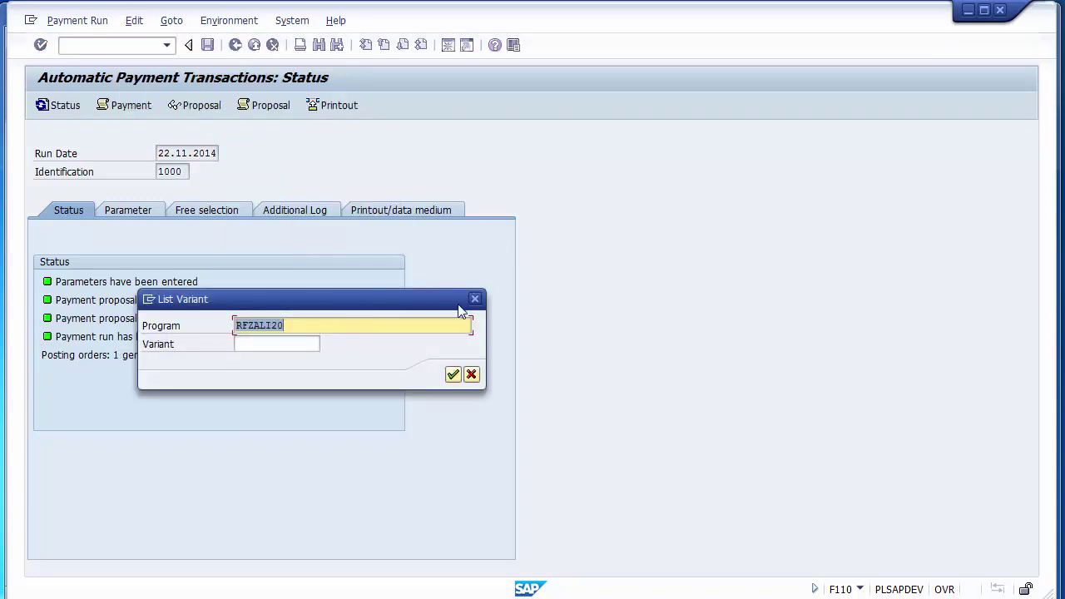
pyautogui.click(453, 375)
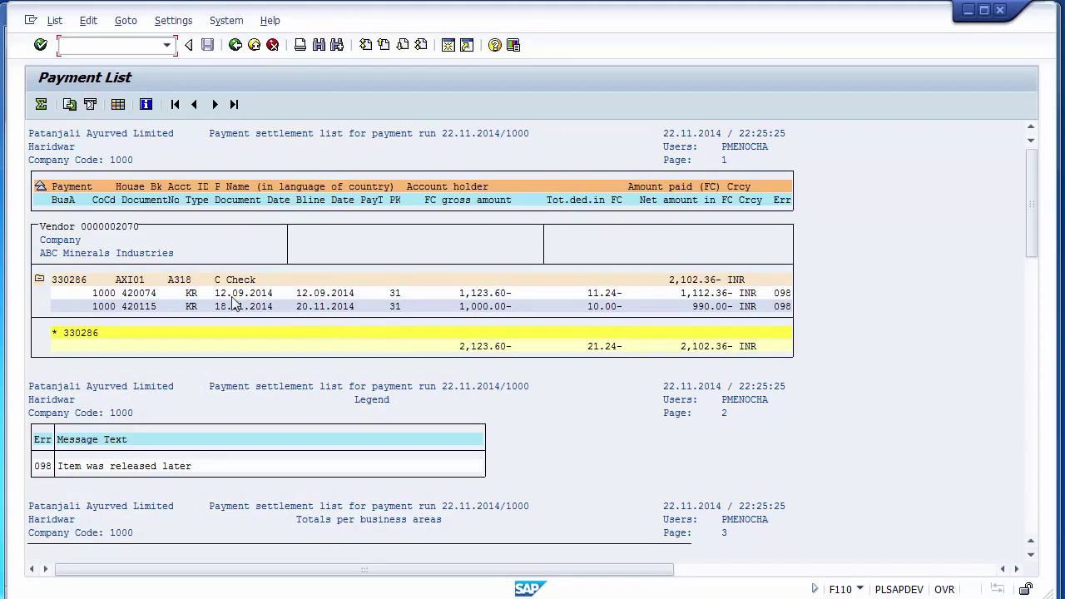
pyautogui.click(135, 231)
pyautogui.click(130, 282)
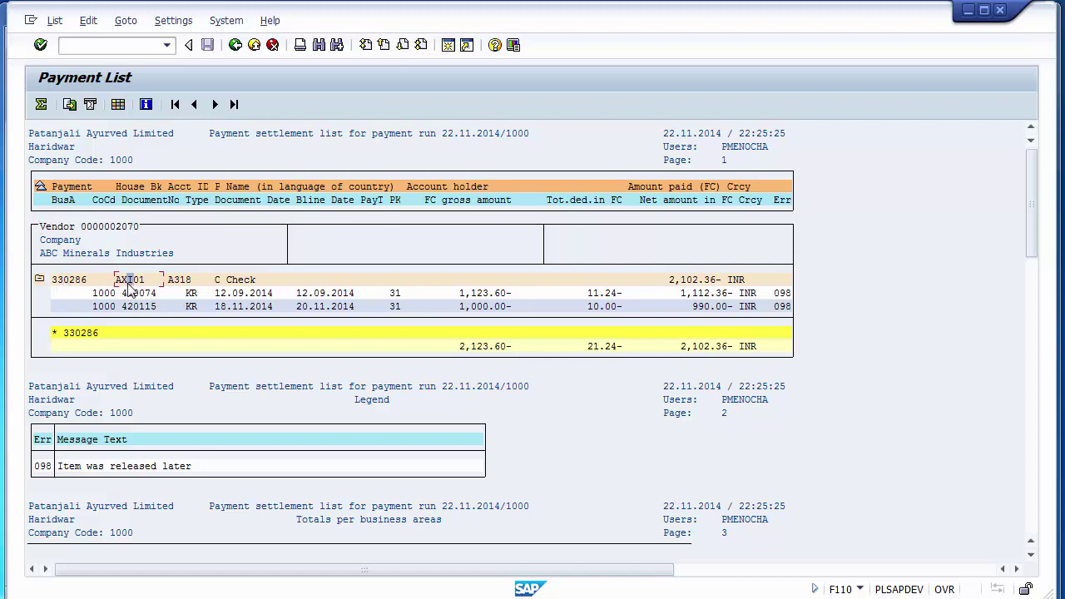
pyautogui.click(182, 281)
pyautogui.click(214, 285)
pyautogui.click(219, 285)
pyautogui.click(231, 284)
# Review invoice 420074's 1,123.60- amount, gross total 2,123.60-, deduction 21.24- and net paid 2,102.36-
pyautogui.click(131, 294)
pyautogui.click(480, 294)
pyautogui.click(481, 348)
pyautogui.click(487, 348)
pyautogui.click(589, 350)
pyautogui.click(595, 351)
pyautogui.click(616, 351)
pyautogui.click(474, 348)
pyautogui.click(596, 350)
pyautogui.click(686, 351)
# Block-select payment number 330286 in the list, then return to the run's status screen
pyautogui.click(58, 289)
pyautogui.hotkey('ctrl', 'y')
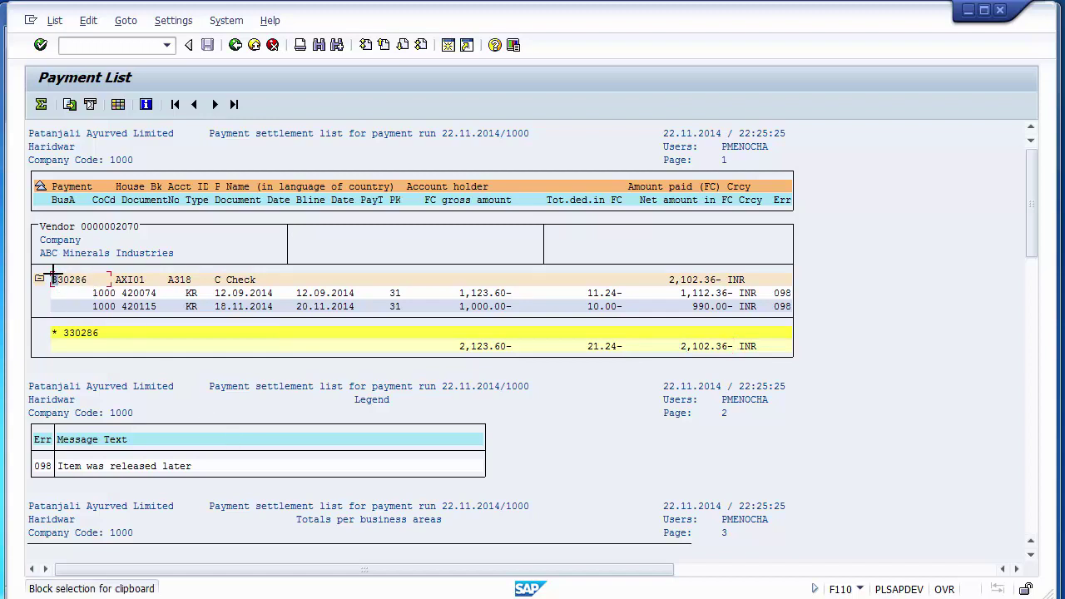
pyautogui.moveTo(50, 274); pyautogui.dragTo(90, 279)
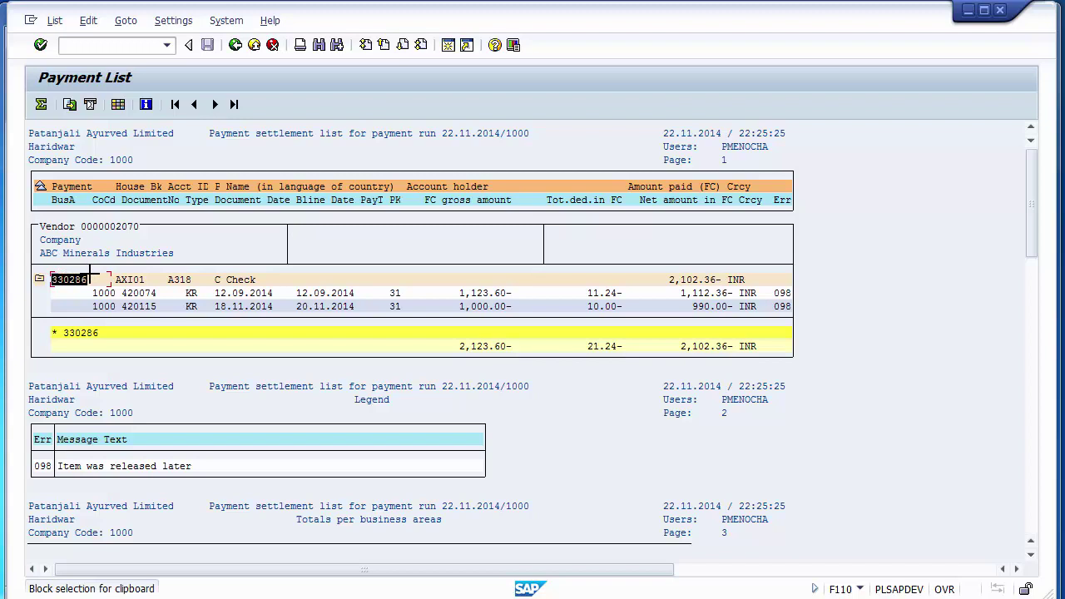
pyautogui.click(55, 186)
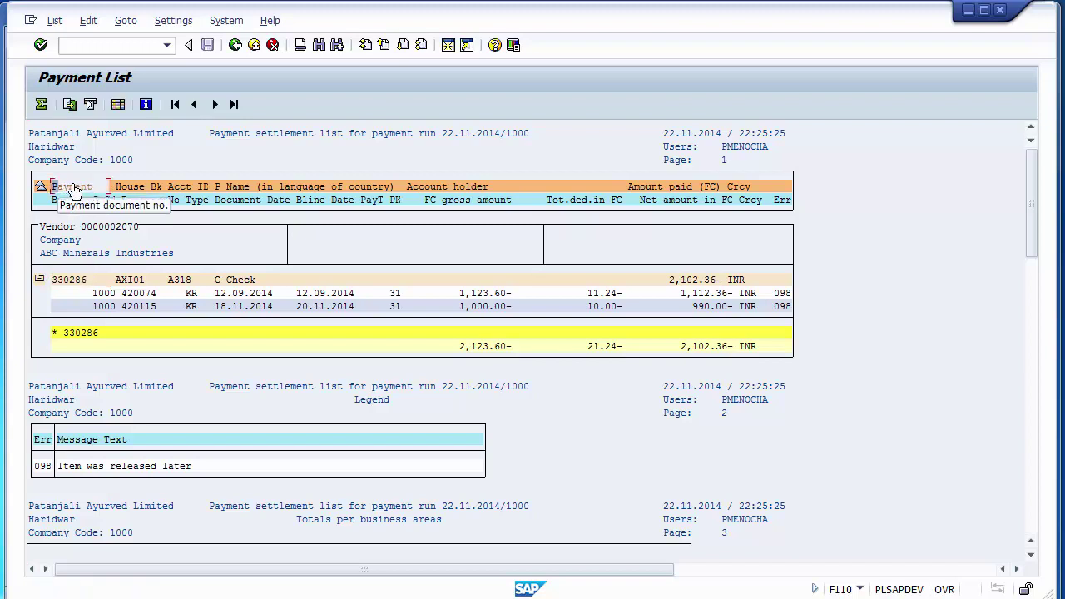
pyautogui.click(73, 283)
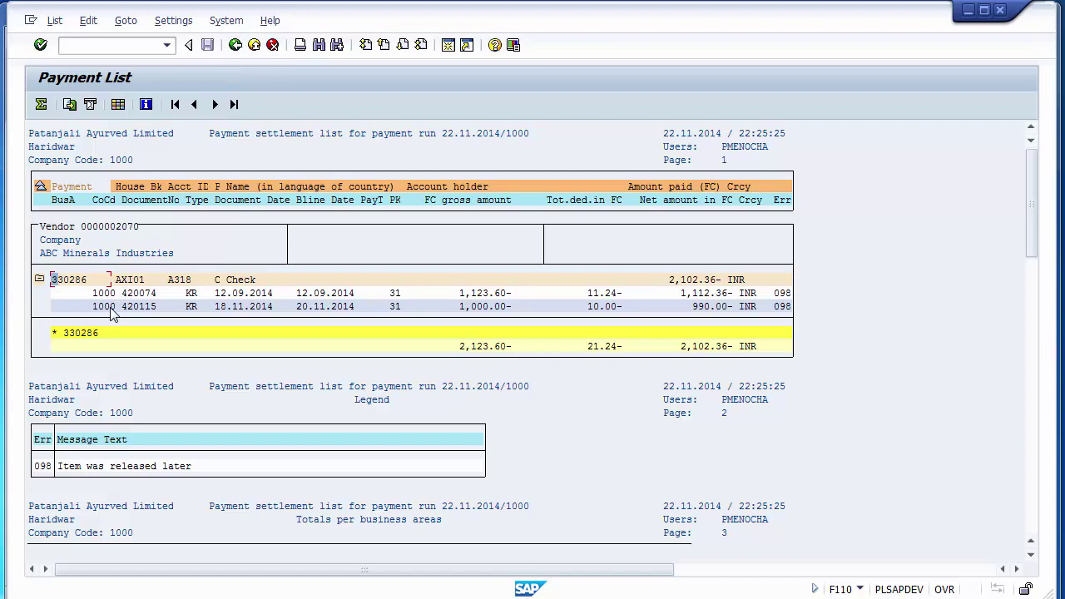
pyautogui.click(236, 46)
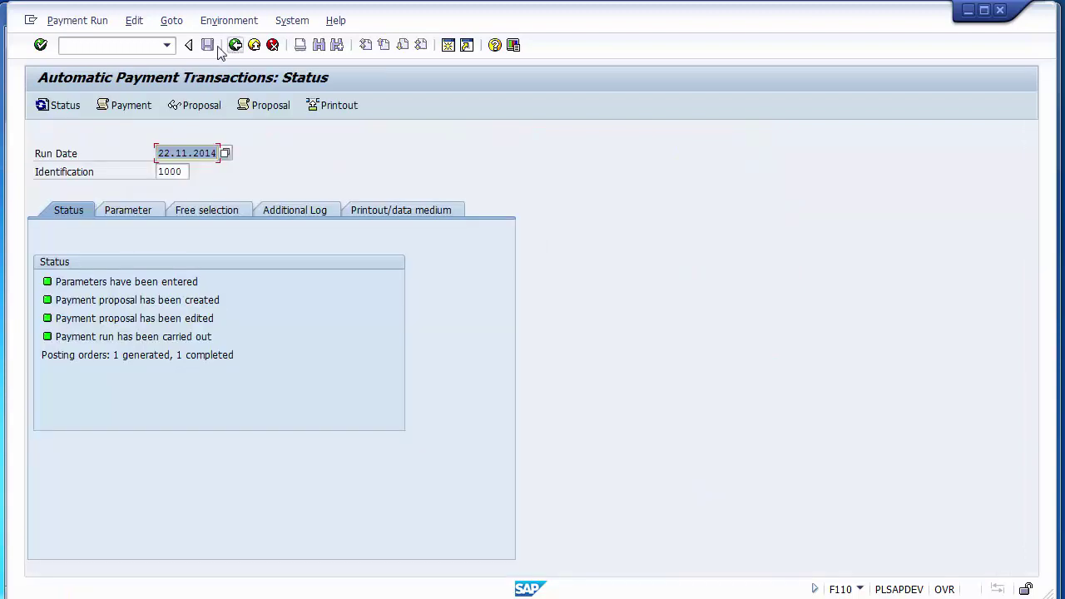
# Display the payment exception list for the run, then go back to the status screen
pyautogui.click(136, 25)
pyautogui.moveTo(146, 79)
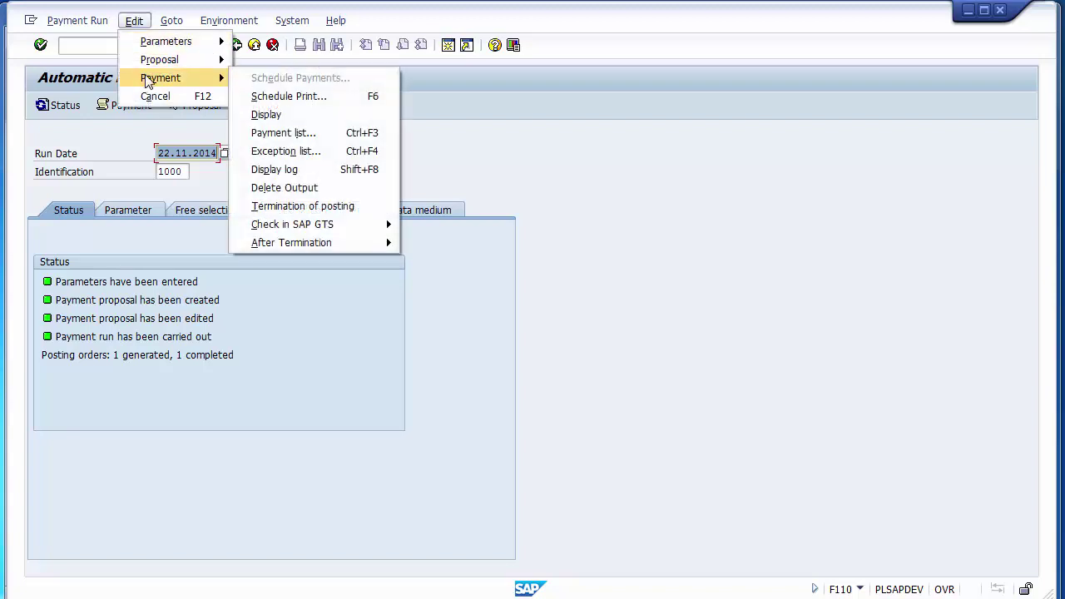
pyautogui.click(285, 151)
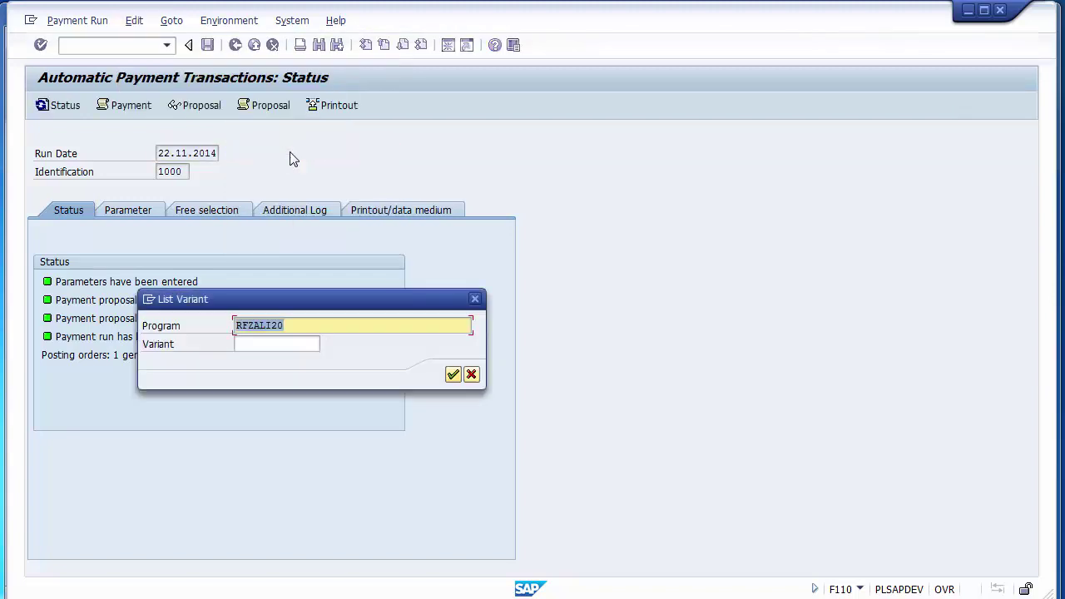
pyautogui.press('Return')
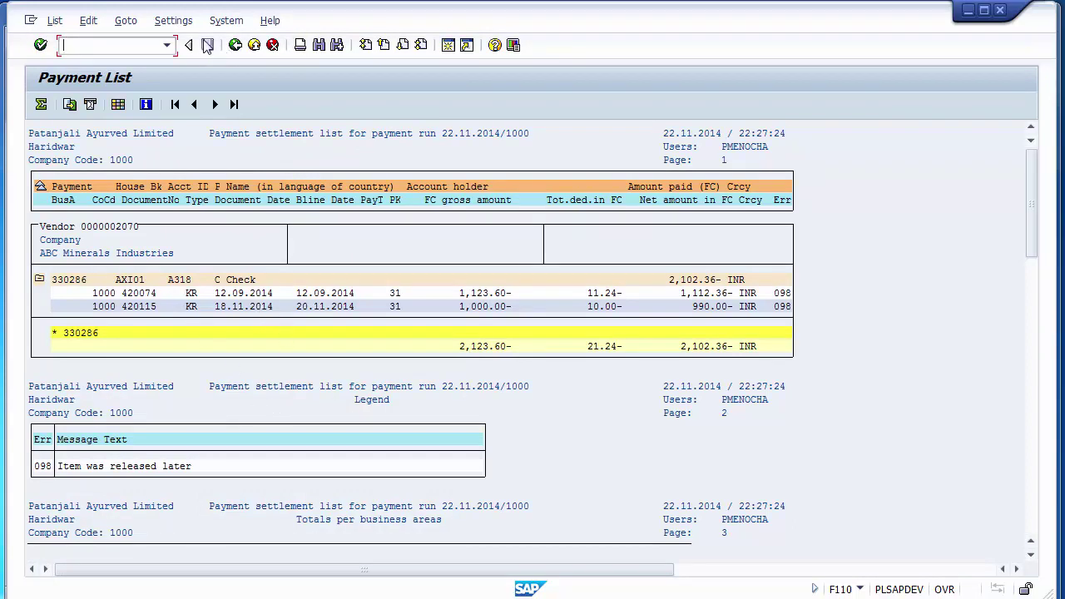
pyautogui.click(236, 45)
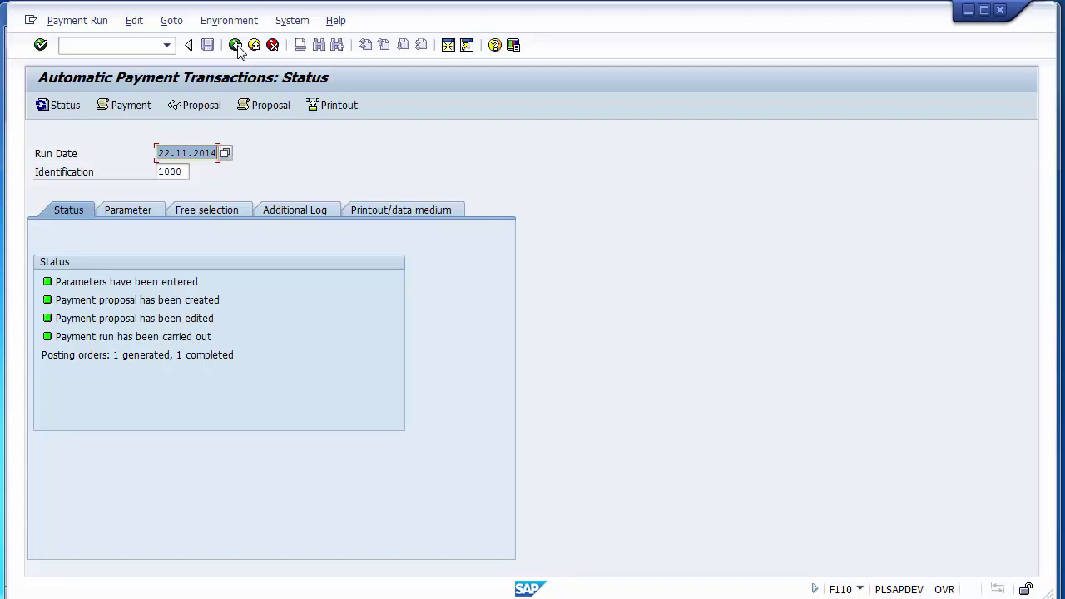
# Show the proposal exception list and inspect unpaid exception item 420085 and its No payment reason
pyautogui.click(134, 21)
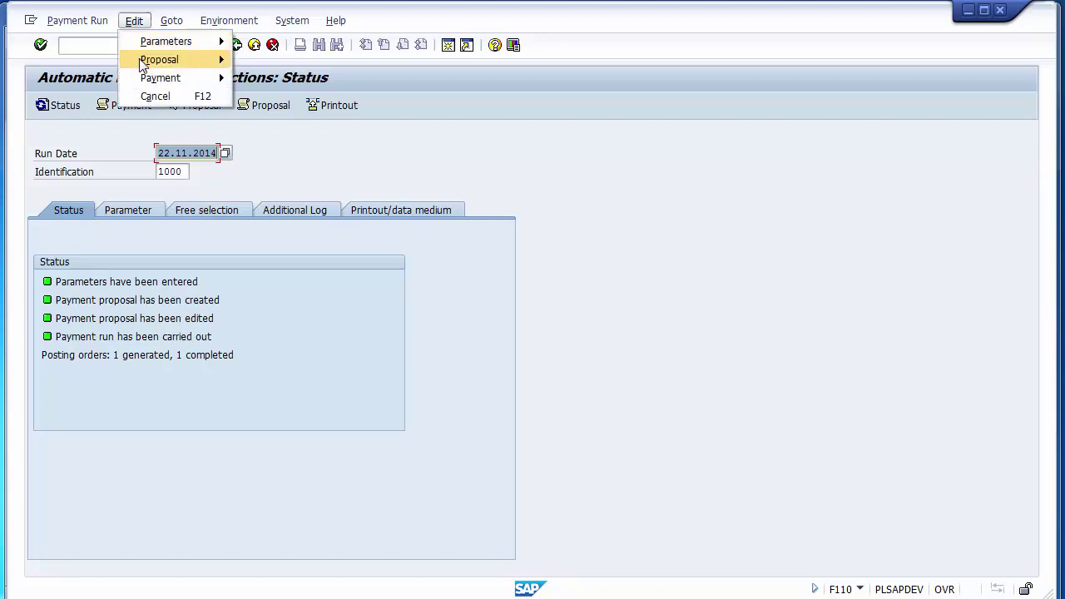
pyautogui.moveTo(143, 64)
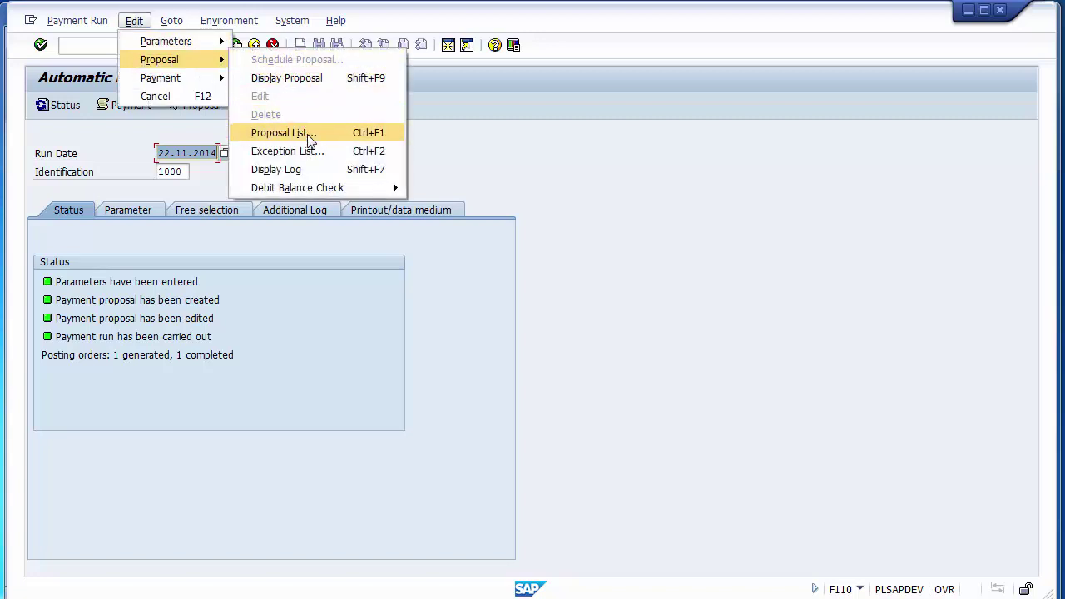
pyautogui.click(282, 152)
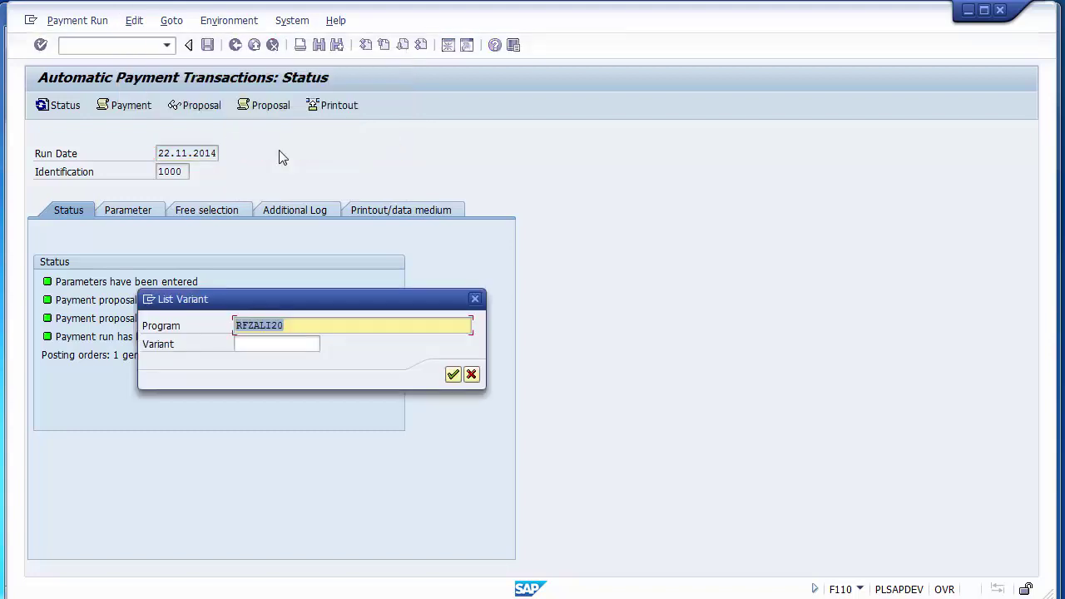
pyautogui.press('Return')
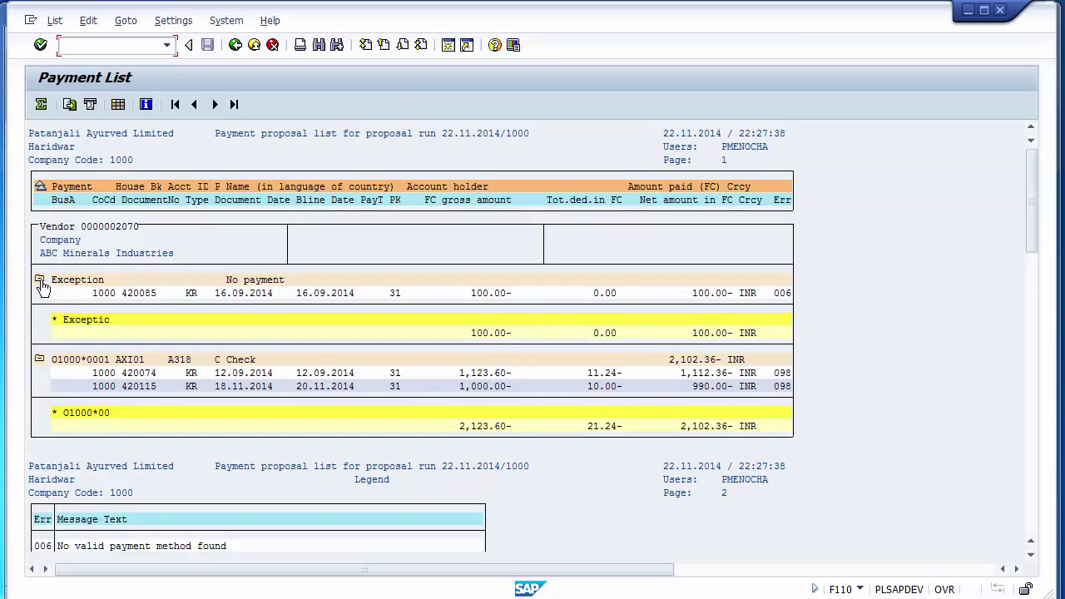
pyautogui.click(105, 297)
pyautogui.click(138, 295)
pyautogui.click(86, 282)
pyautogui.click(223, 293)
pyautogui.click(248, 283)
# Check paid document 420115's check payment method and house bank AXI01, then return to the run status
pyautogui.click(135, 388)
pyautogui.click(223, 361)
pyautogui.click(121, 364)
pyautogui.click(235, 46)
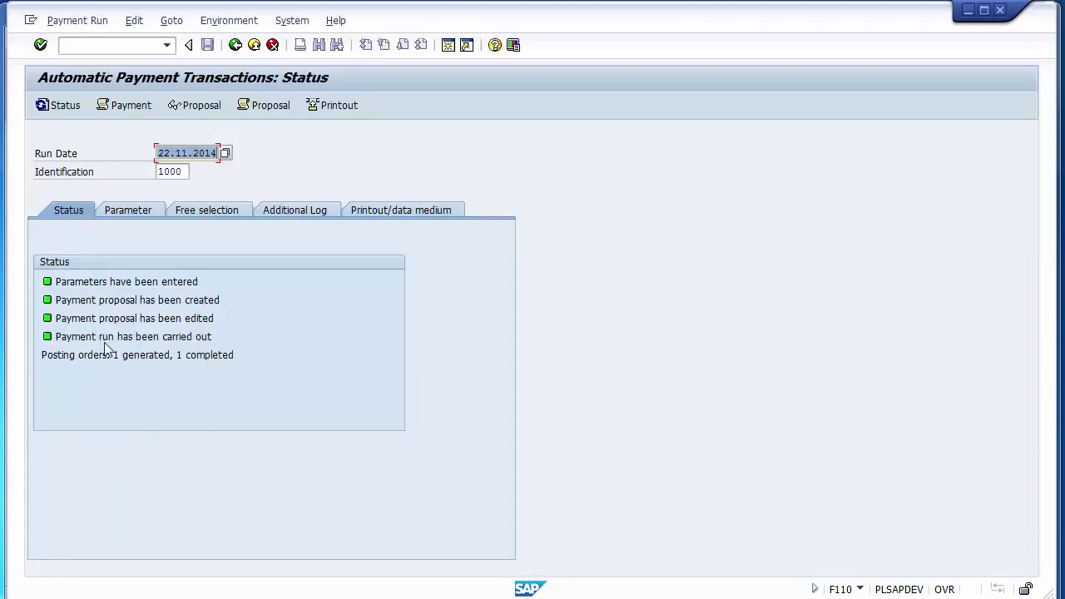
pyautogui.click(134, 20)
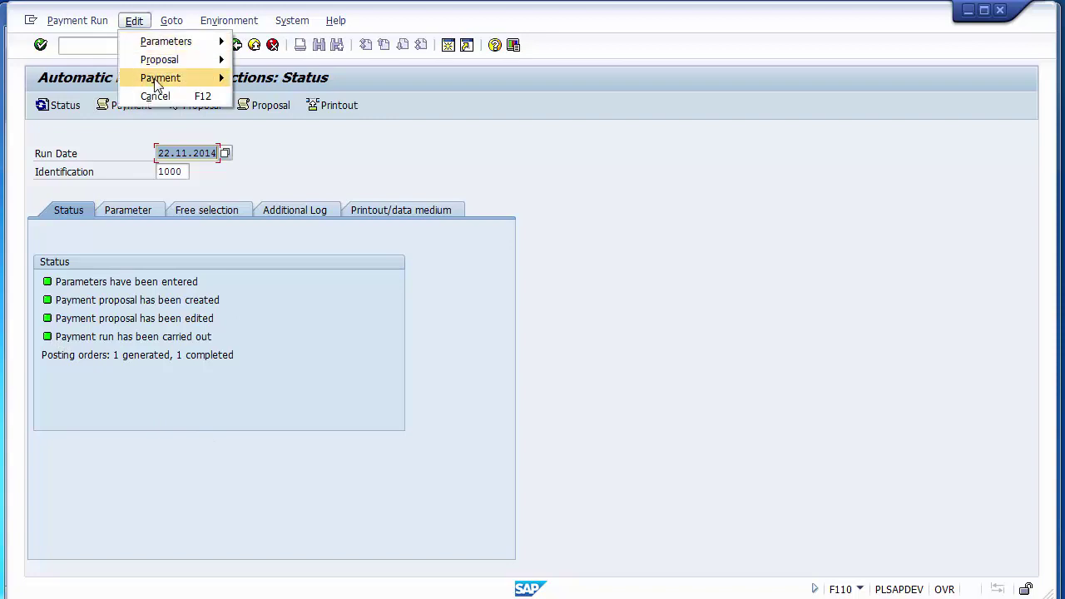
pyautogui.moveTo(157, 79)
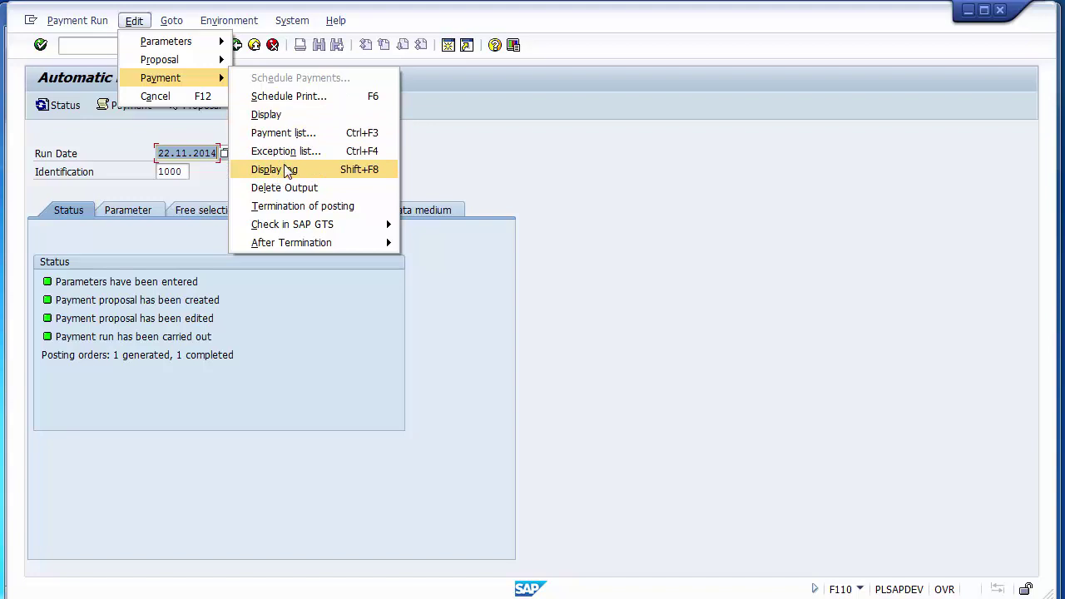
pyautogui.click(298, 368)
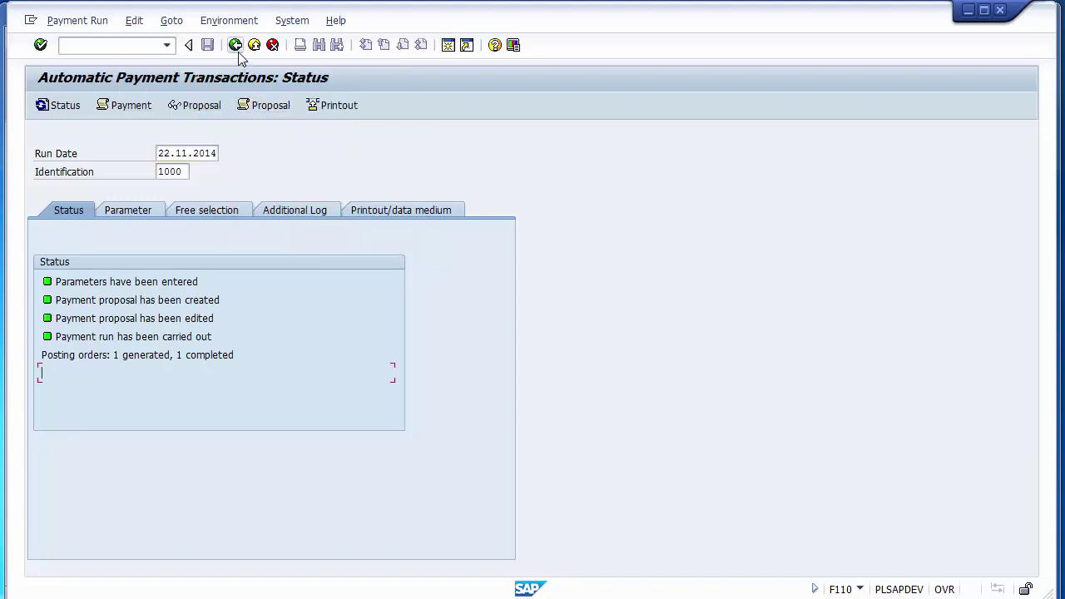
pyautogui.click(351, 106)
pyautogui.click(336, 106)
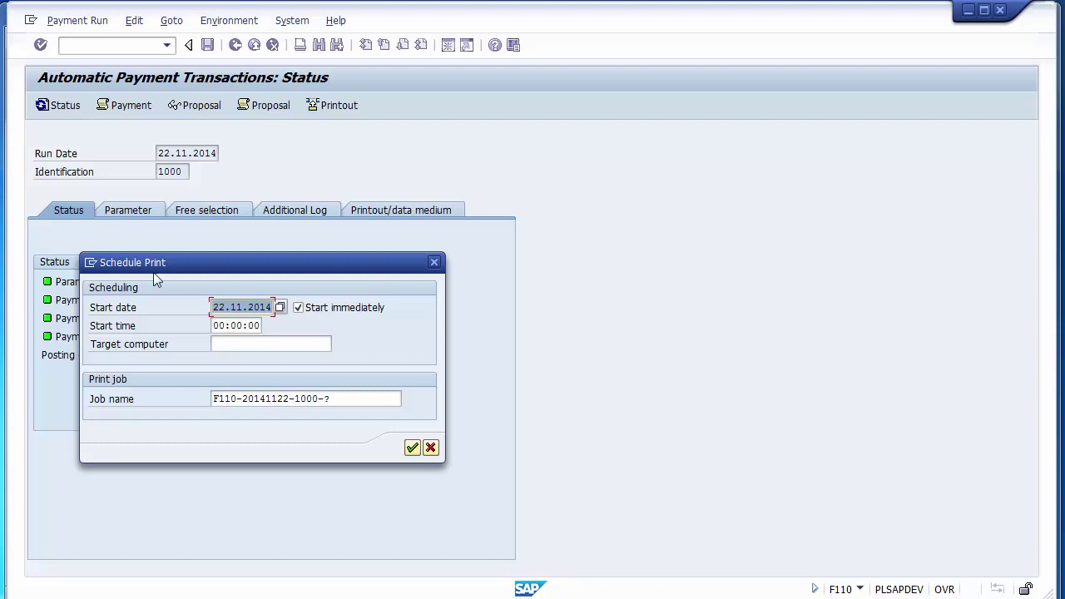
pyautogui.click(377, 306)
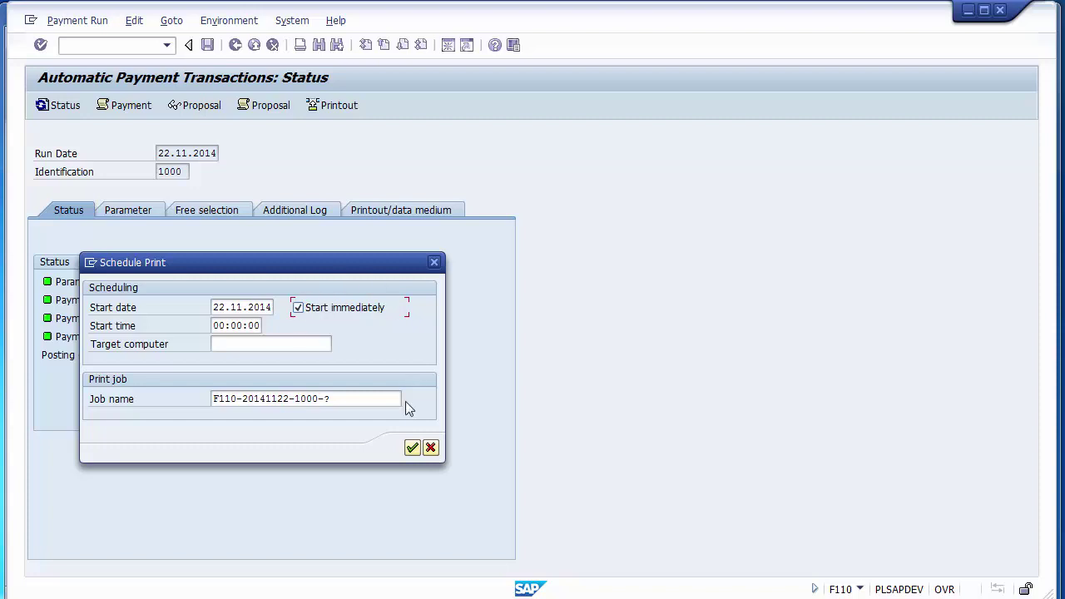
pyautogui.click(358, 396)
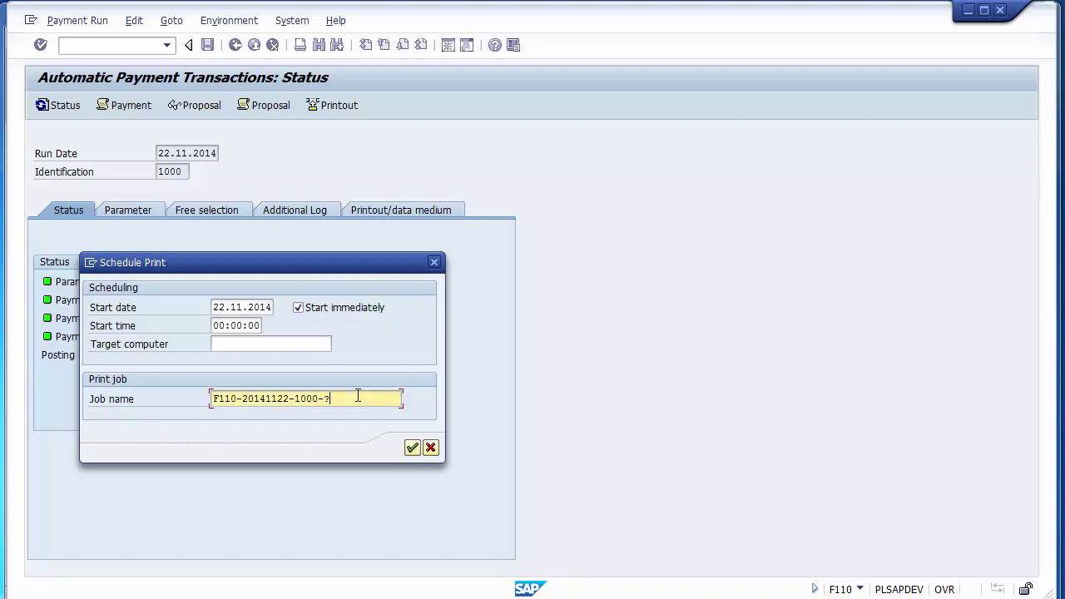
pyautogui.press('BackSpace')
pyautogui.write('1000')
pyautogui.moveTo(370, 396); pyautogui.dragTo(164, 419)
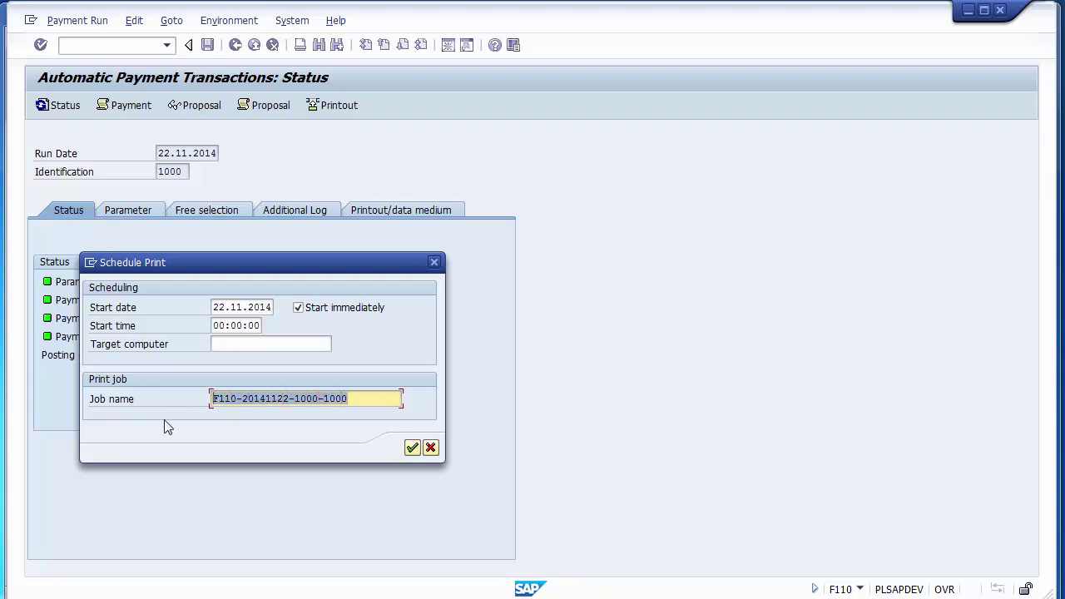
pyautogui.moveTo(239, 400); pyautogui.dragTo(358, 399)
pyautogui.click(327, 399)
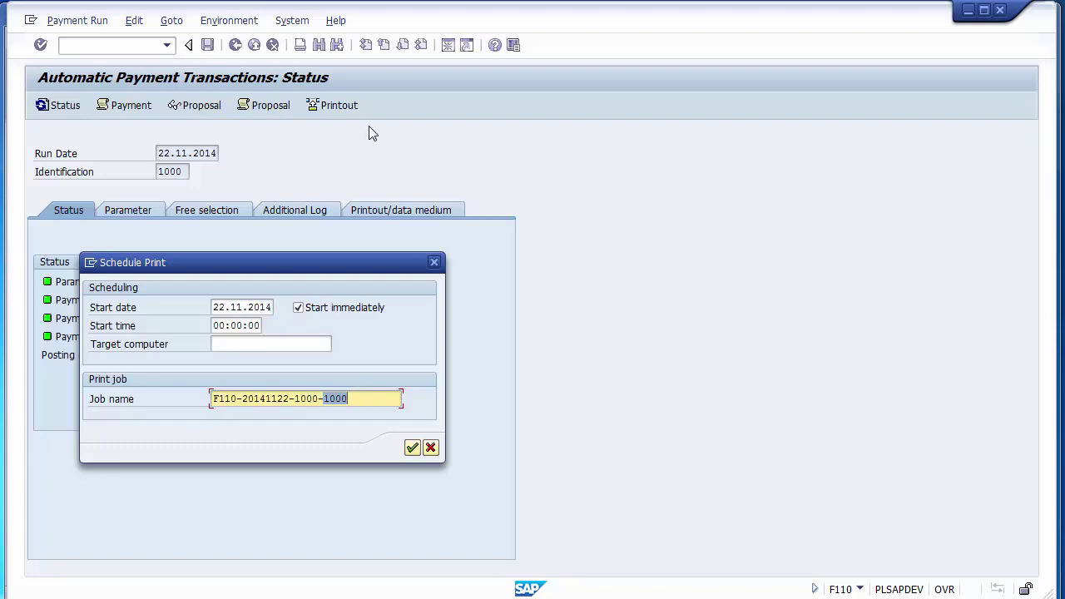
pyautogui.click(412, 449)
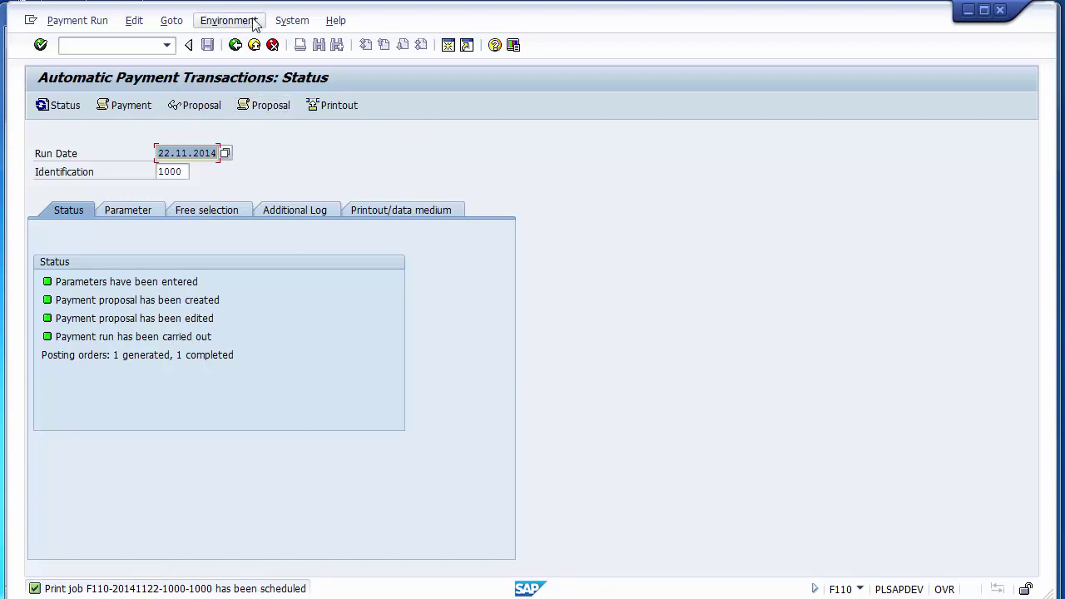
# Choose System > Own Jobs to list your background jobs
pyautogui.click(290, 20)
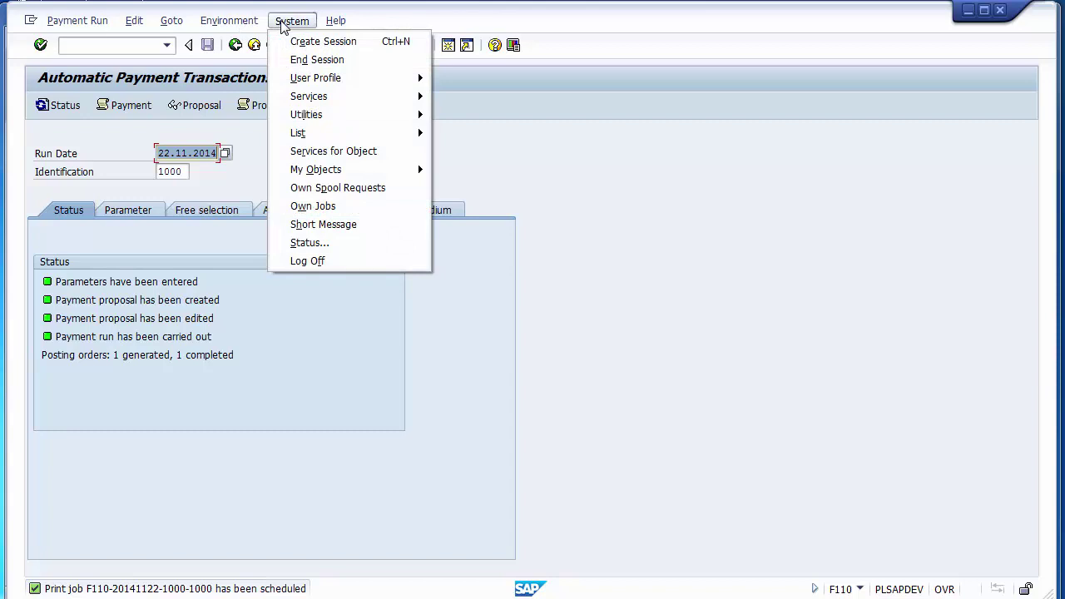
pyautogui.click(321, 207)
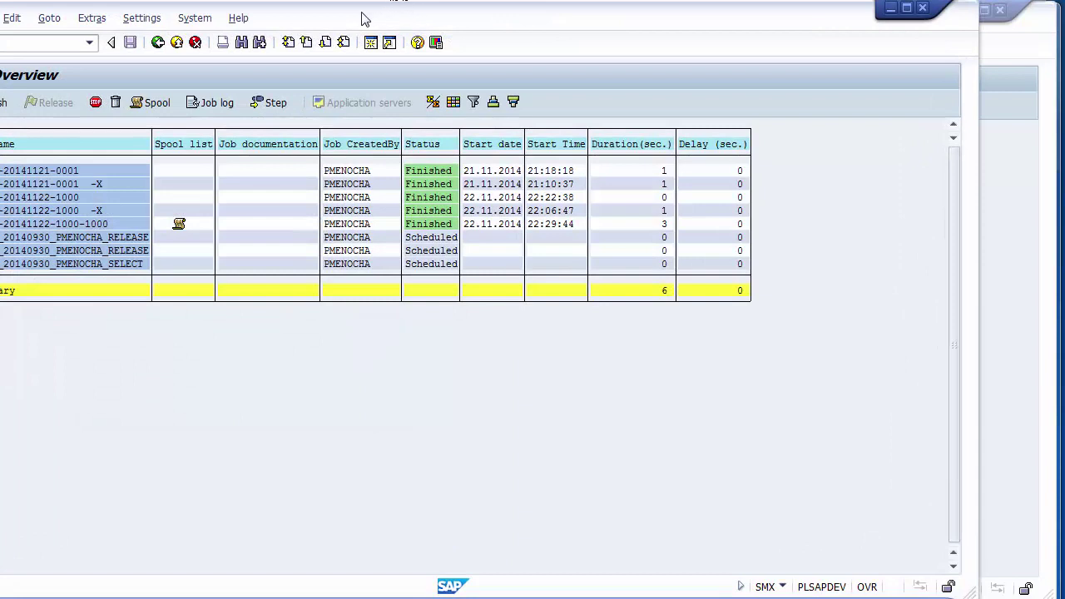
pyautogui.moveTo(364, 15); pyautogui.dragTo(444, 21)
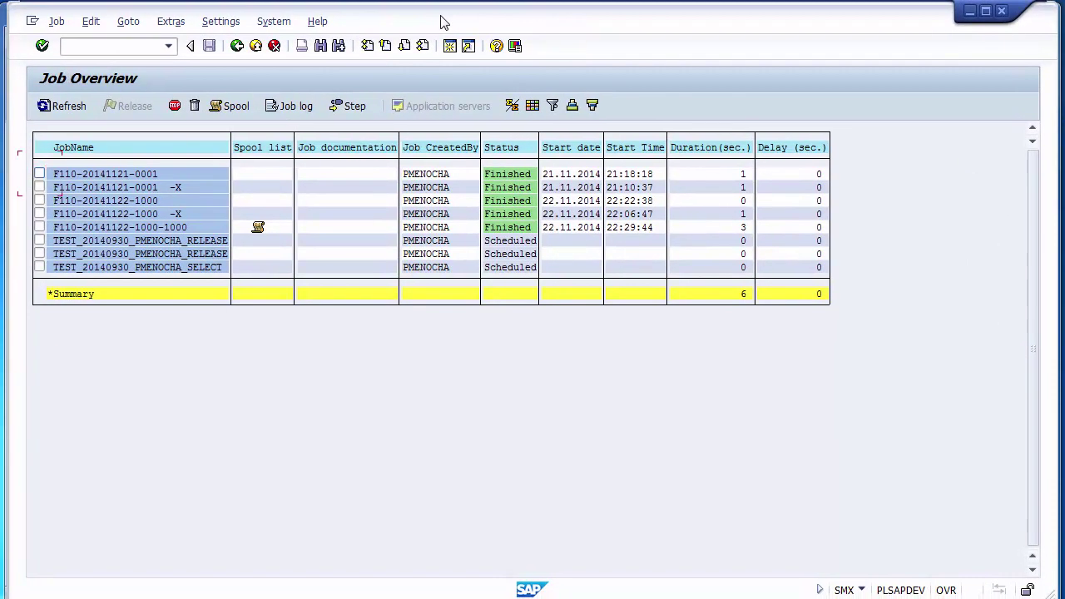
pyautogui.click(114, 226)
pyautogui.click(39, 228)
# Open the job's step list, inspect the ZRFFOUS_C and SAPFPAYM_SCHEDULE steps, and return to the job overview
pyautogui.click(232, 107)
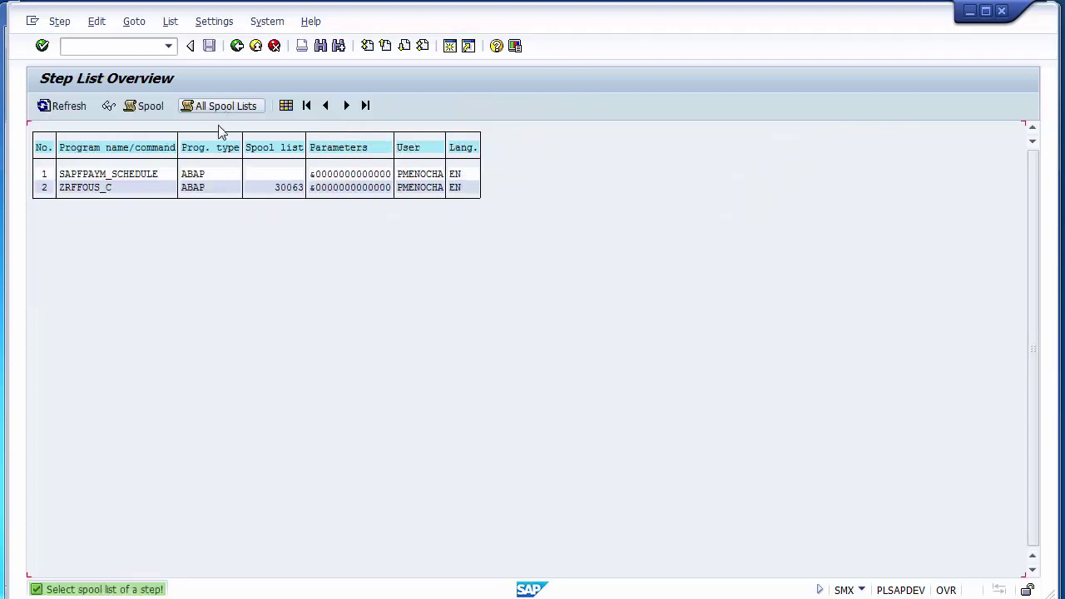
pyautogui.click(131, 188)
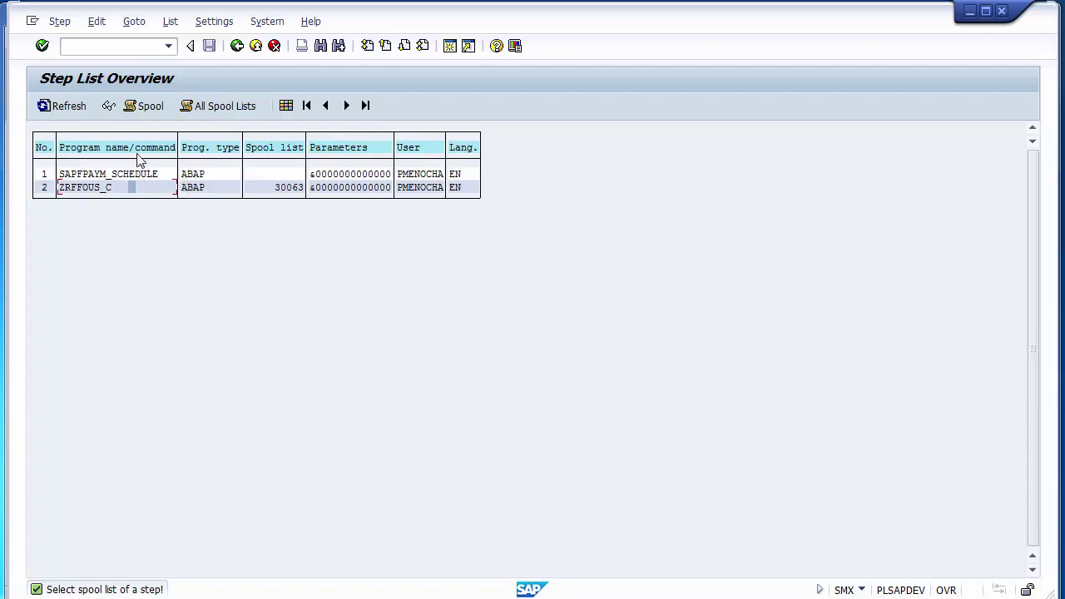
pyautogui.click(79, 175)
pyautogui.click(85, 188)
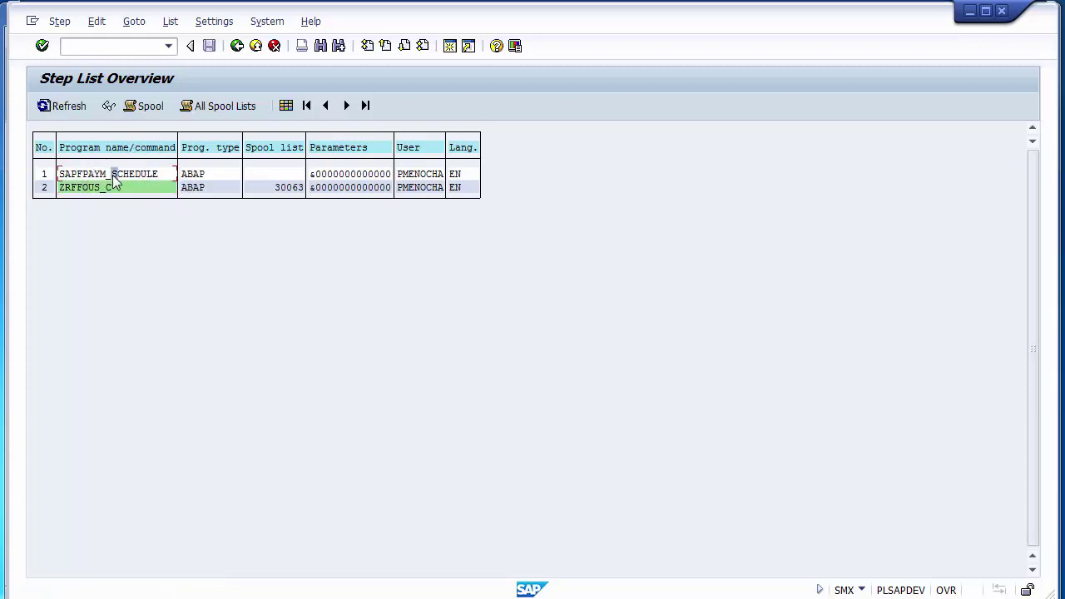
pyautogui.click(115, 175)
pyautogui.click(238, 48)
pyautogui.click(238, 45)
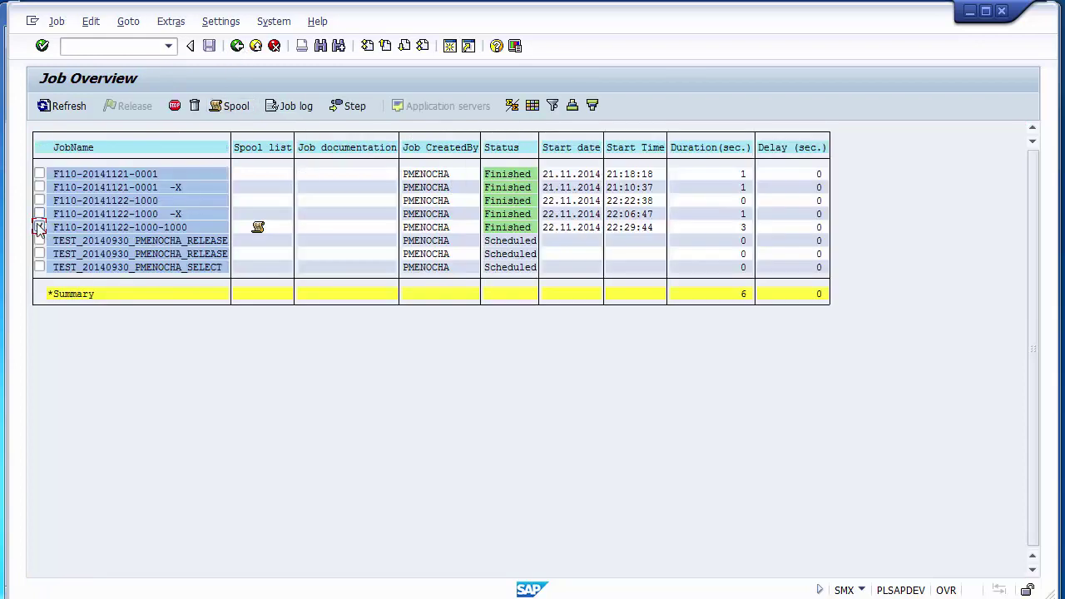
# Reopen the step list, select SAPFPAYM_SCHEDULE and try its spool output before leaving the job overview
pyautogui.click(39, 227)
pyautogui.click(259, 228)
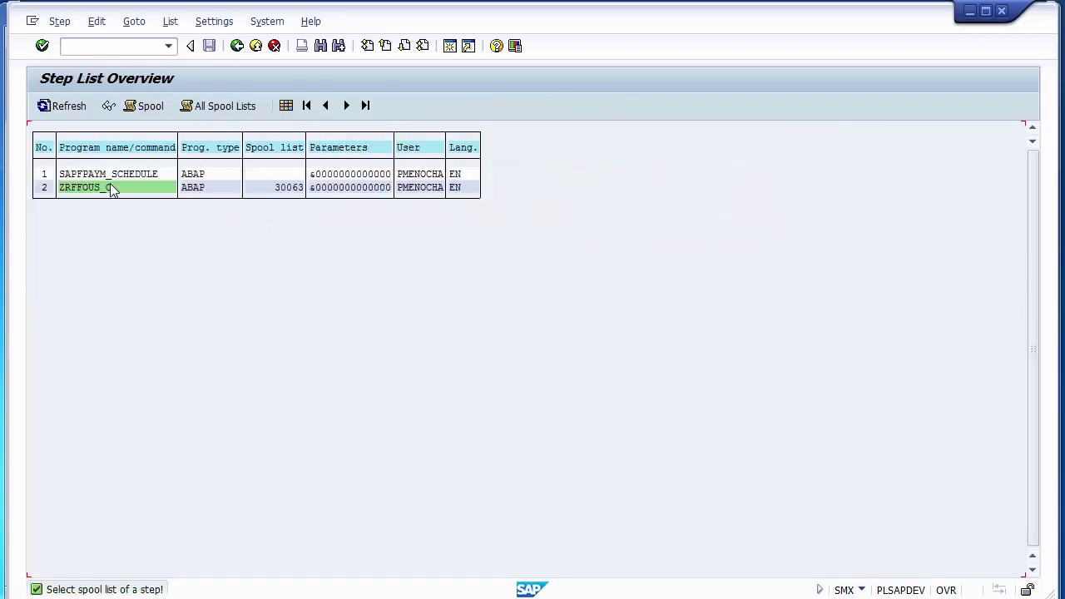
pyautogui.click(53, 106)
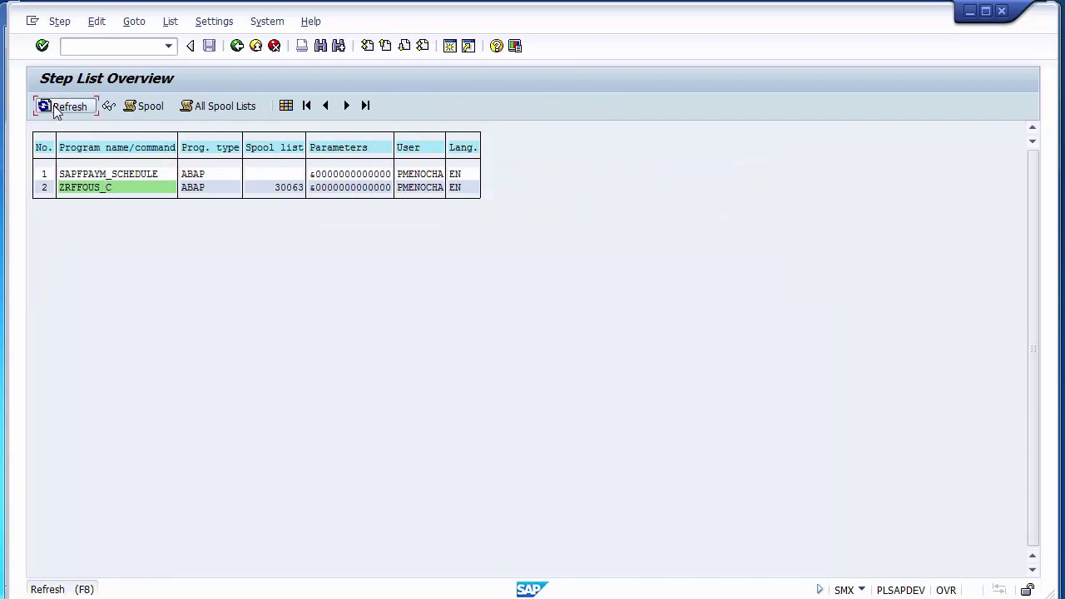
pyautogui.click(236, 46)
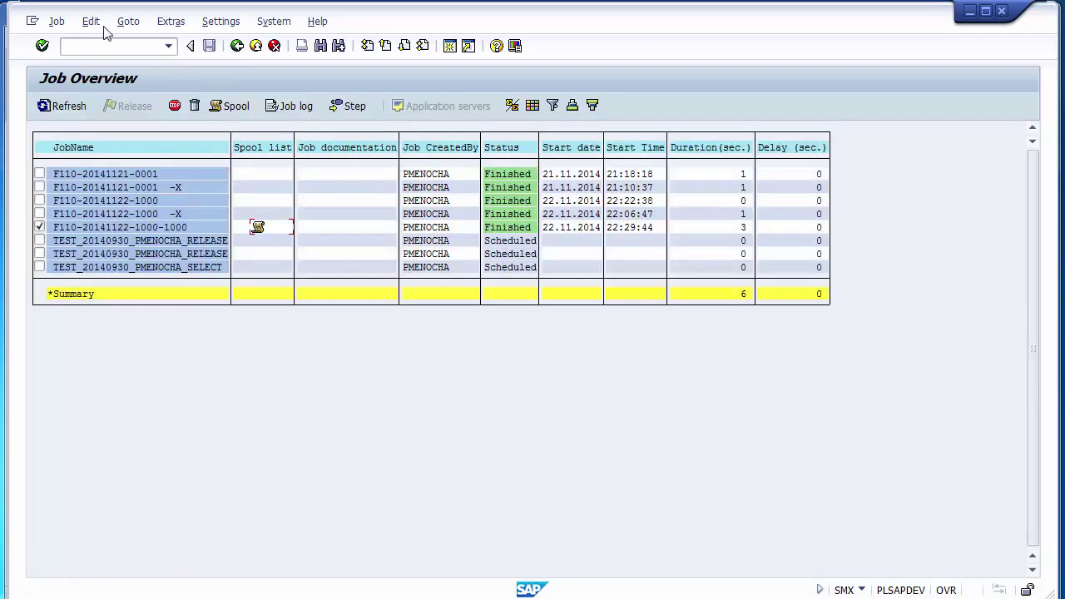
pyautogui.click(222, 107)
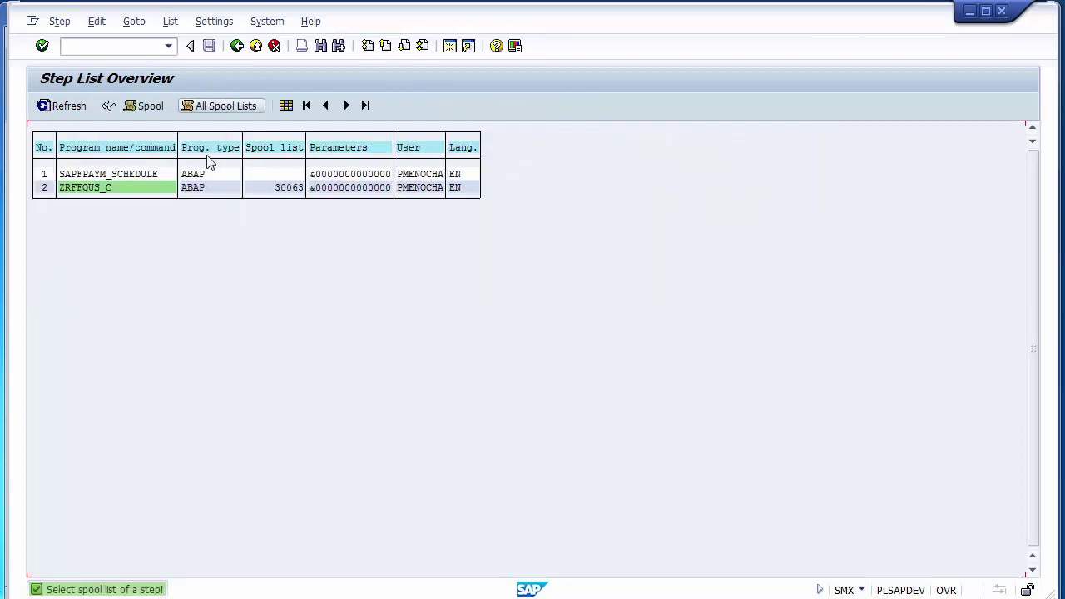
pyautogui.doubleClick(108, 175)
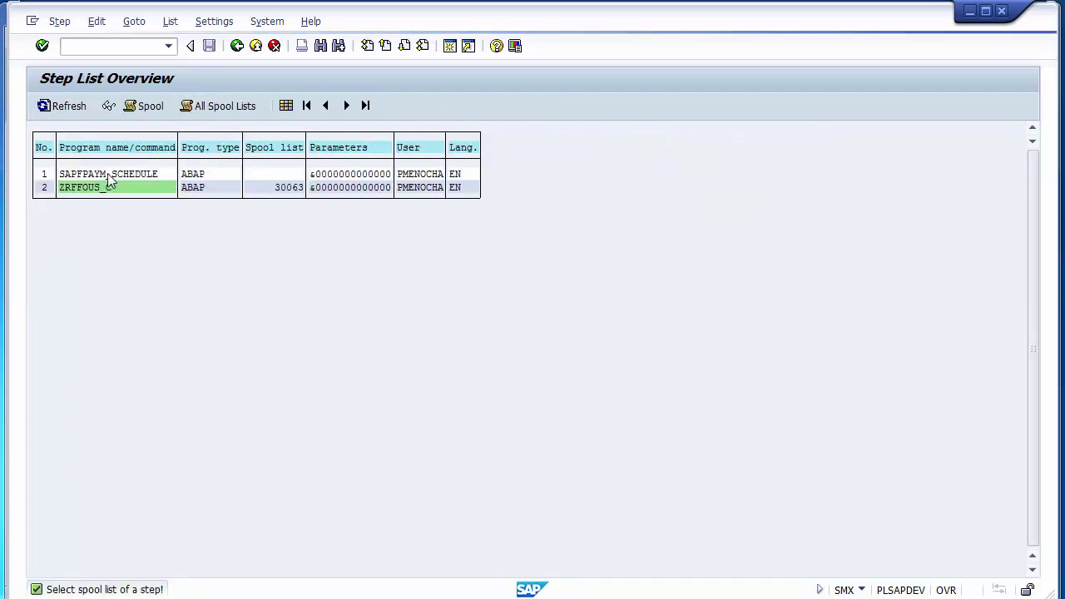
pyautogui.click(132, 106)
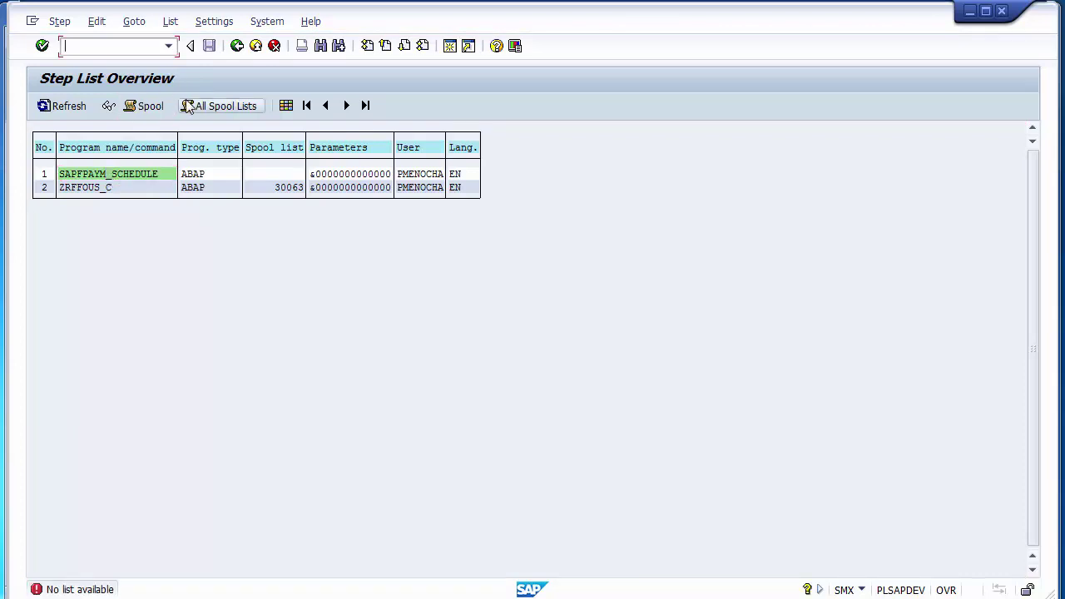
pyautogui.click(236, 46)
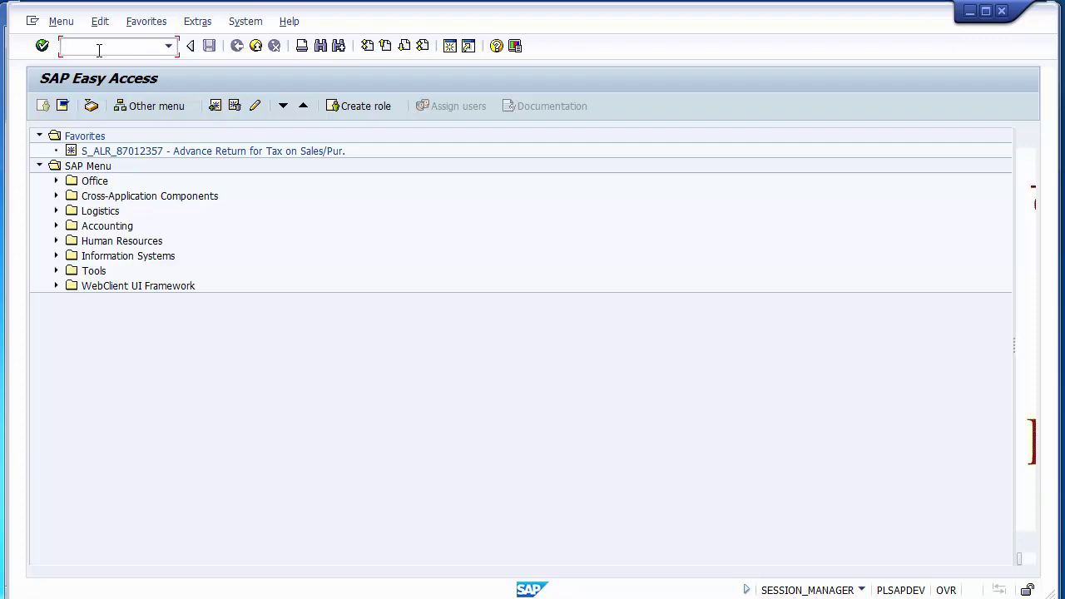
# Run FBL1N open items for vendor 2070 in company code 1000, then return to the selection screen
pyautogui.write('fbl1n')
pyautogui.press('Return')
pyautogui.press('Tab')
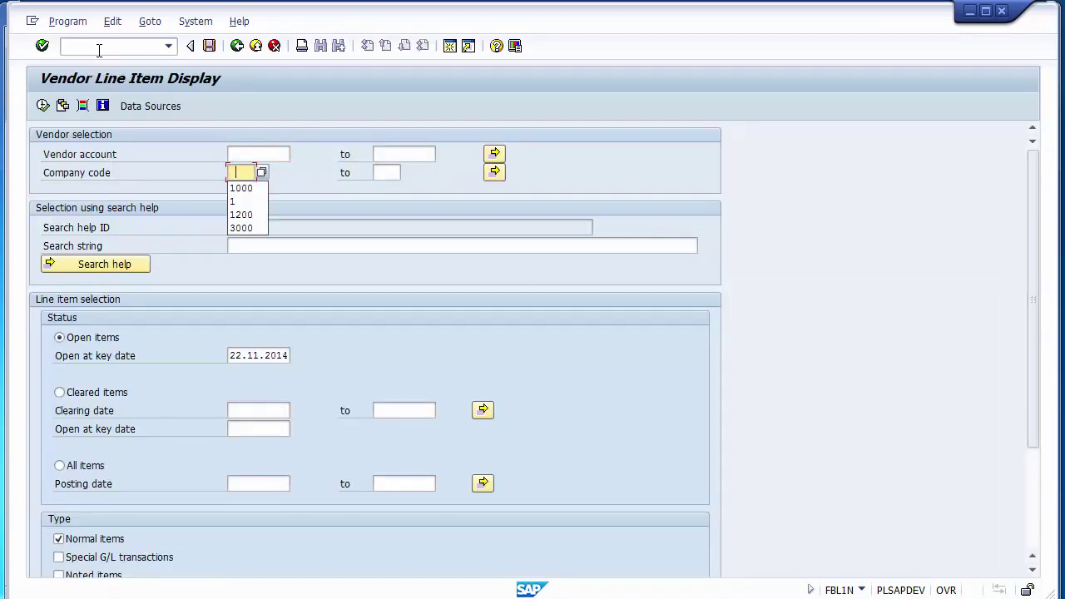
pyautogui.press('Down')
pyautogui.press('Return')
pyautogui.hotkey('shift', 'Tab')
pyautogui.press('Down')
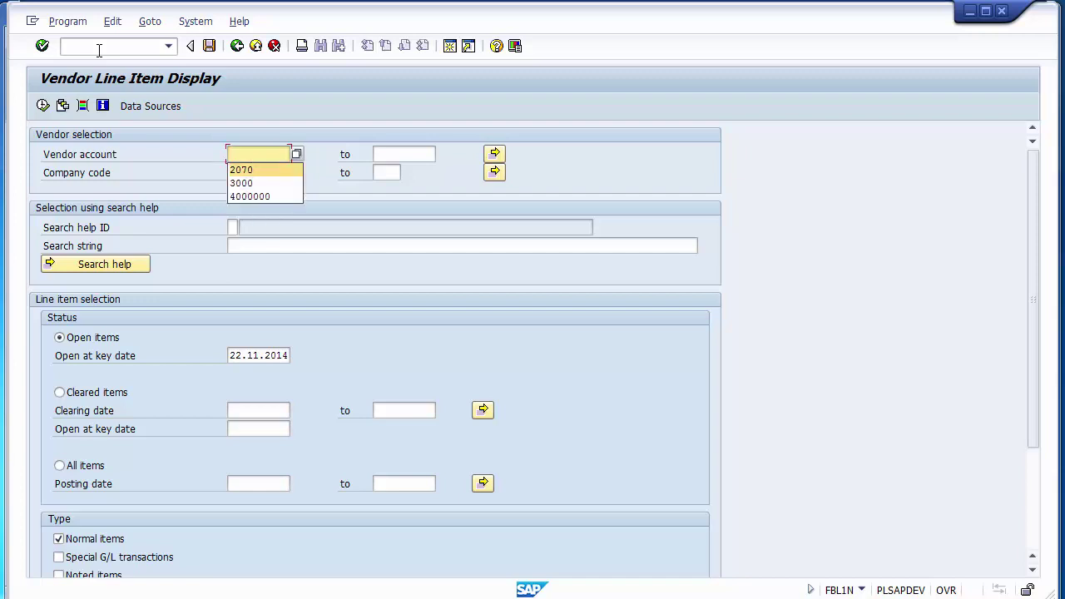
pyautogui.press('Return')
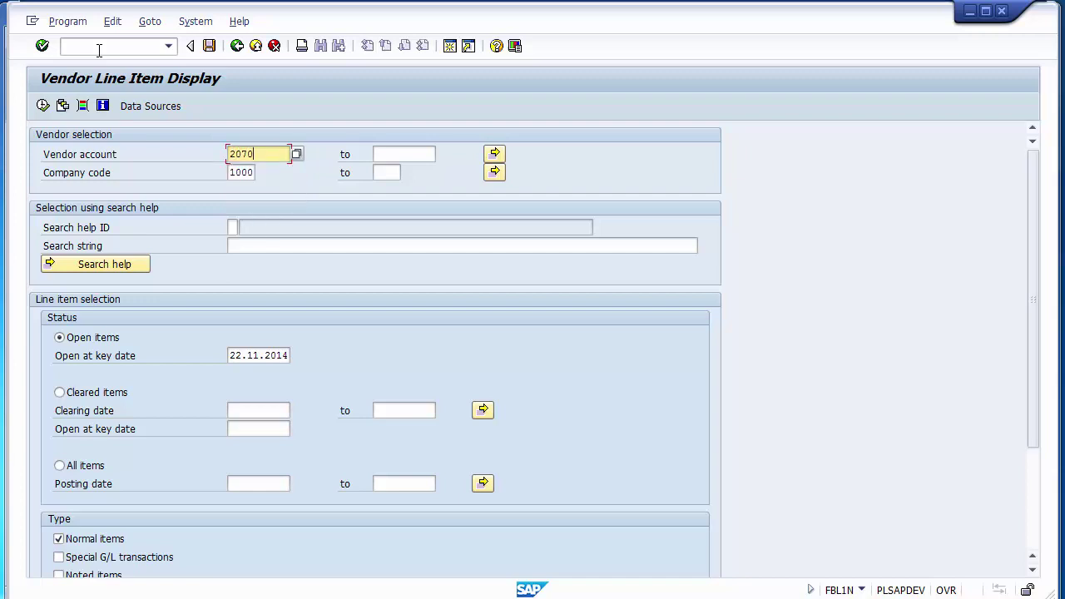
pyautogui.click(42, 107)
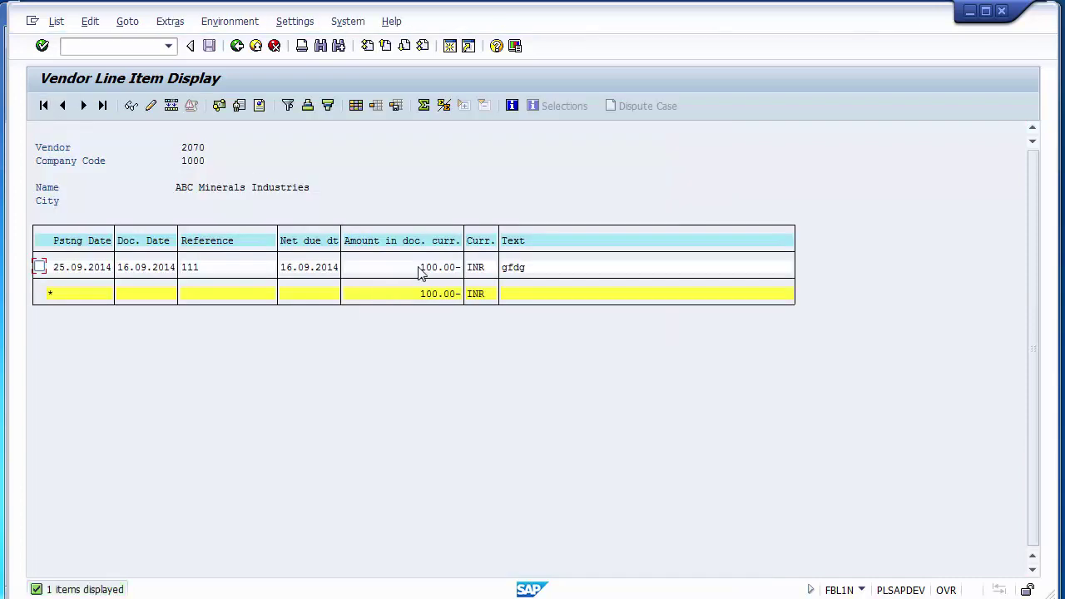
pyautogui.click(422, 271)
pyautogui.click(238, 46)
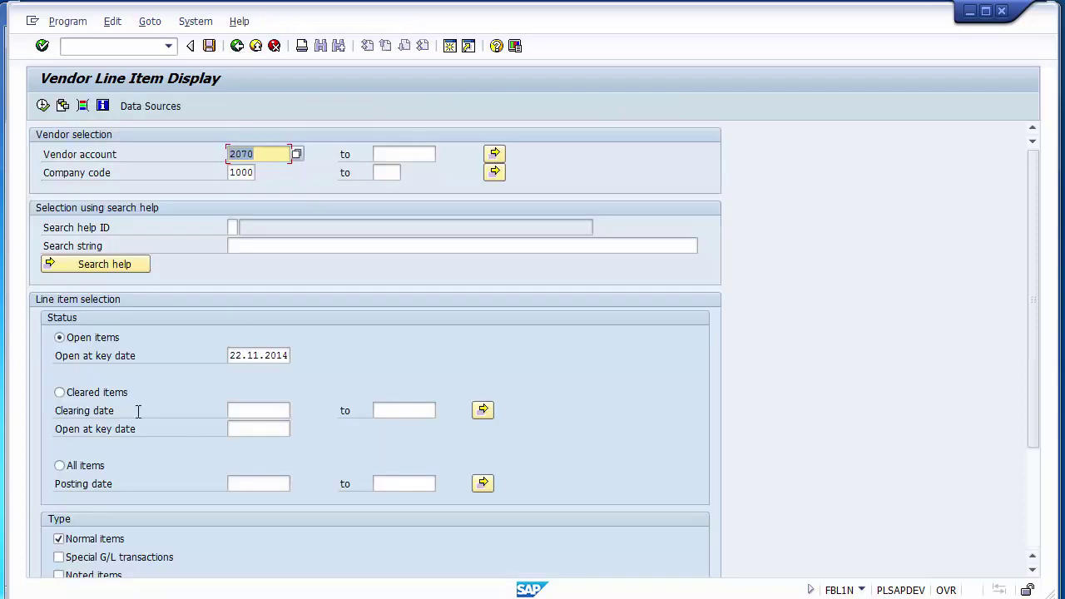
# Switch to cleared items with clearing date 22.11.2014 to 22.11.2014
pyautogui.click(69, 395)
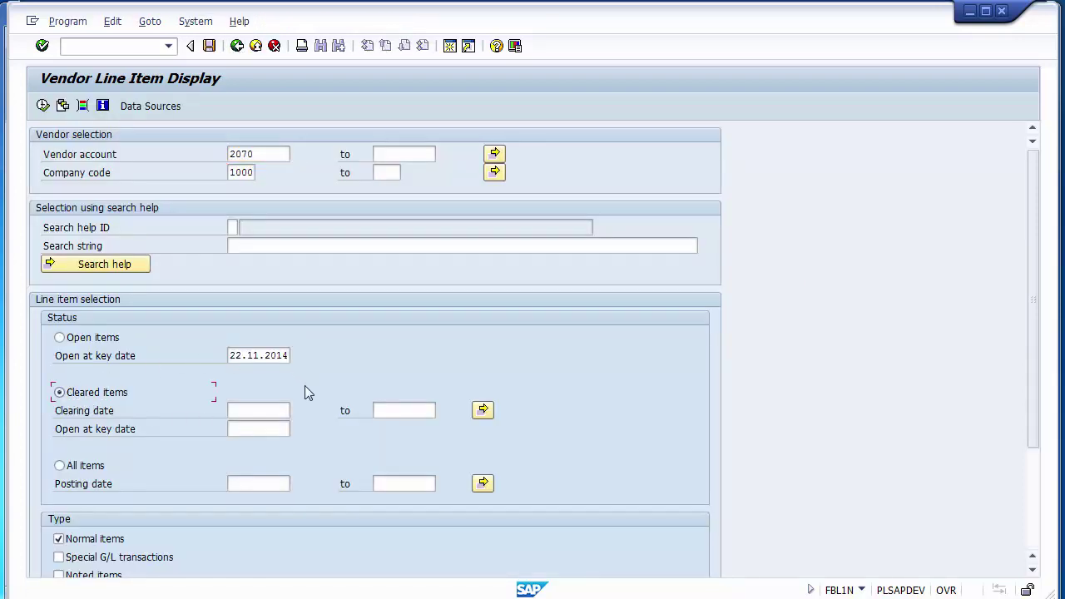
pyautogui.click(253, 410)
pyautogui.moveTo(231, 355); pyautogui.dragTo(319, 347)
pyautogui.hotkey('ctrl', 'c')
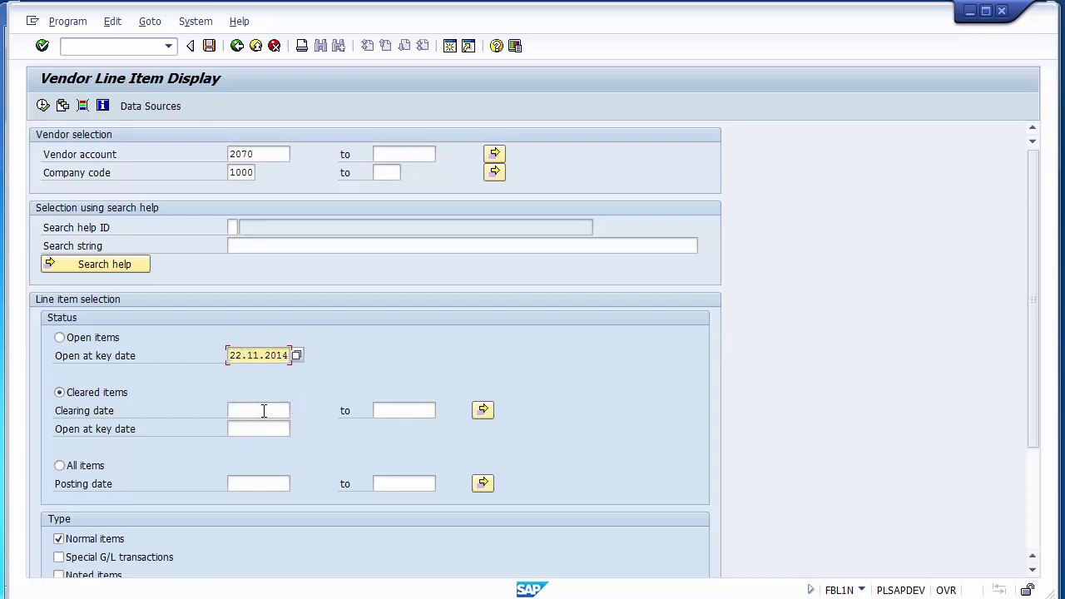
pyautogui.click(262, 411)
pyautogui.hotkey('ctrl', 'v')
pyautogui.click(398, 407)
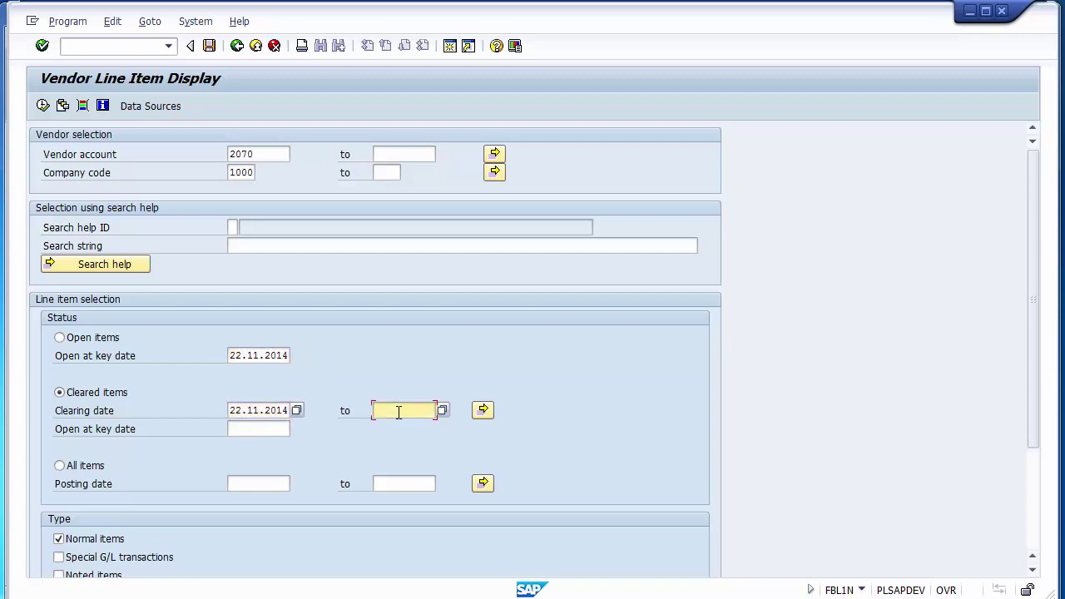
pyautogui.hotkey('ctrl', 'v')
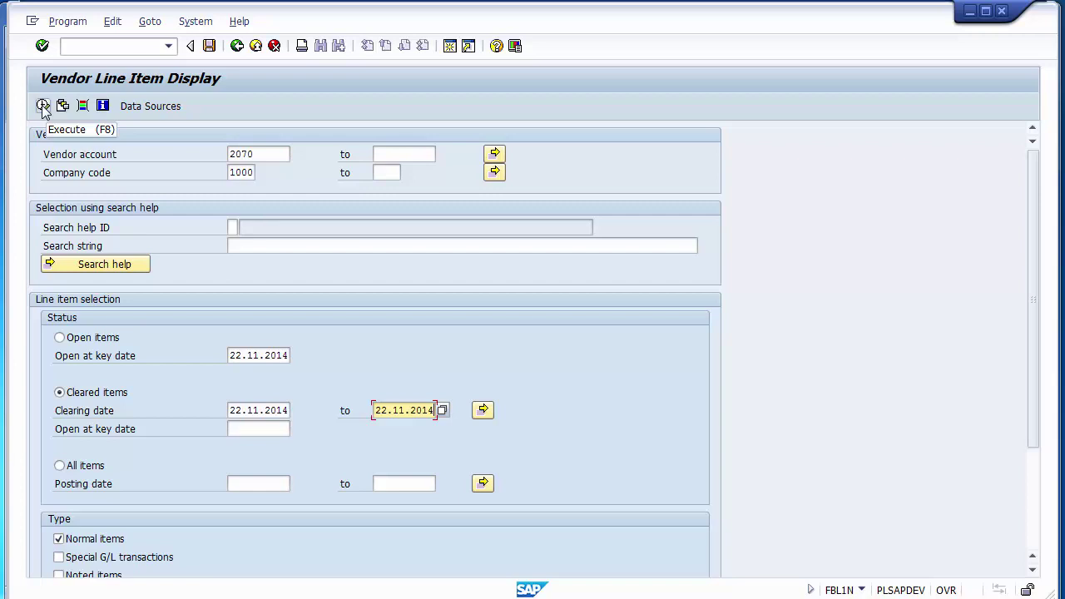
# List vendor 2070's cleared items and check the 1,000.00-, 1,123.60- and 2,123.60 amounts
pyautogui.click(42, 108)
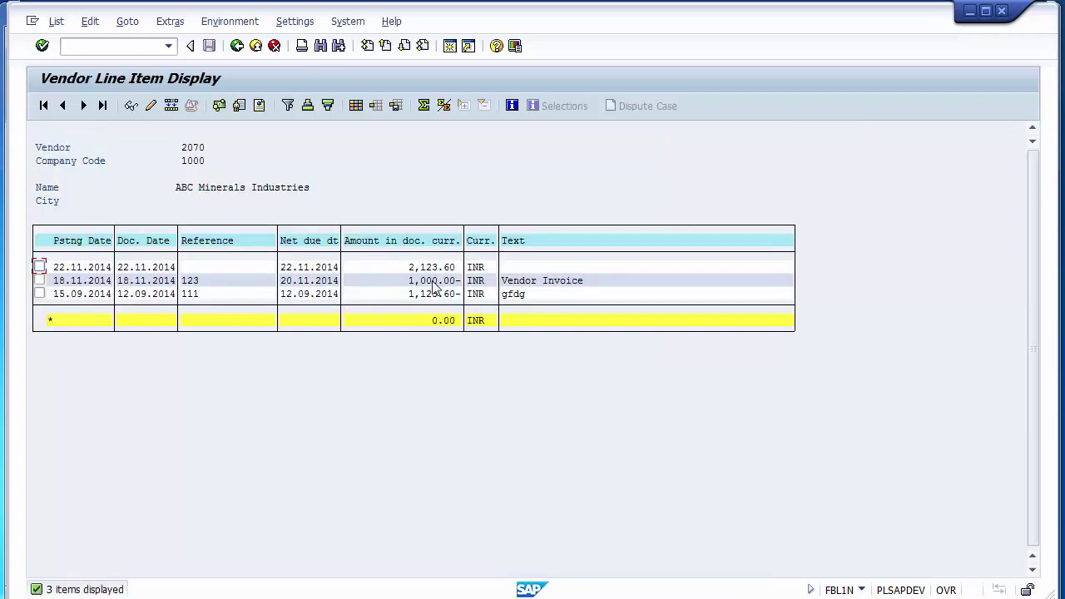
pyautogui.click(432, 283)
pyautogui.click(421, 296)
pyautogui.click(416, 268)
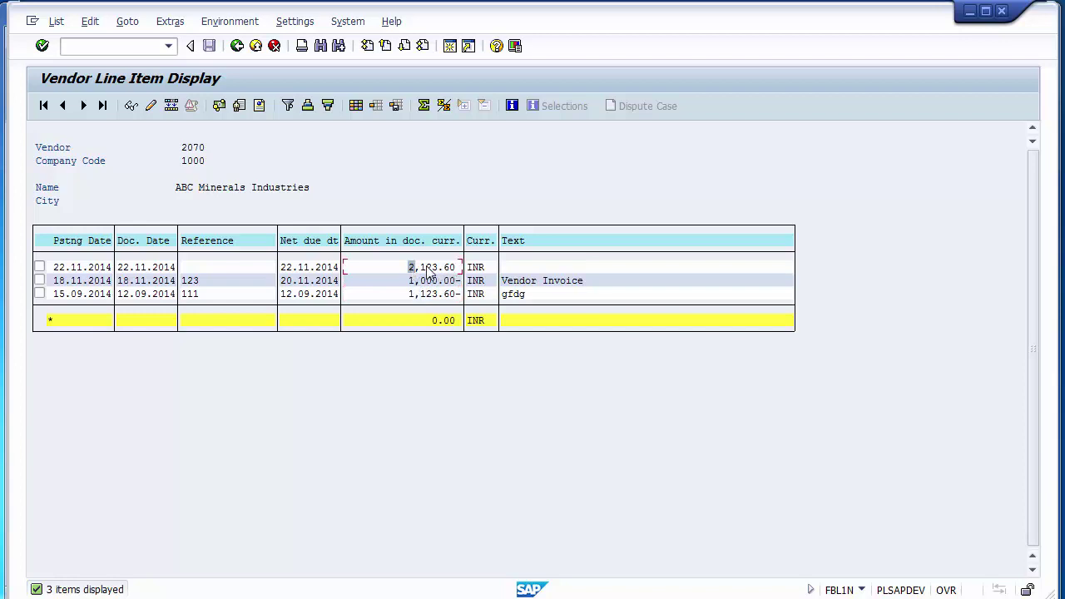
# Open the 22.11.2014 payment document's overview and review its vendor, TDS and AXIS bank lines
pyautogui.doubleClick(75, 267)
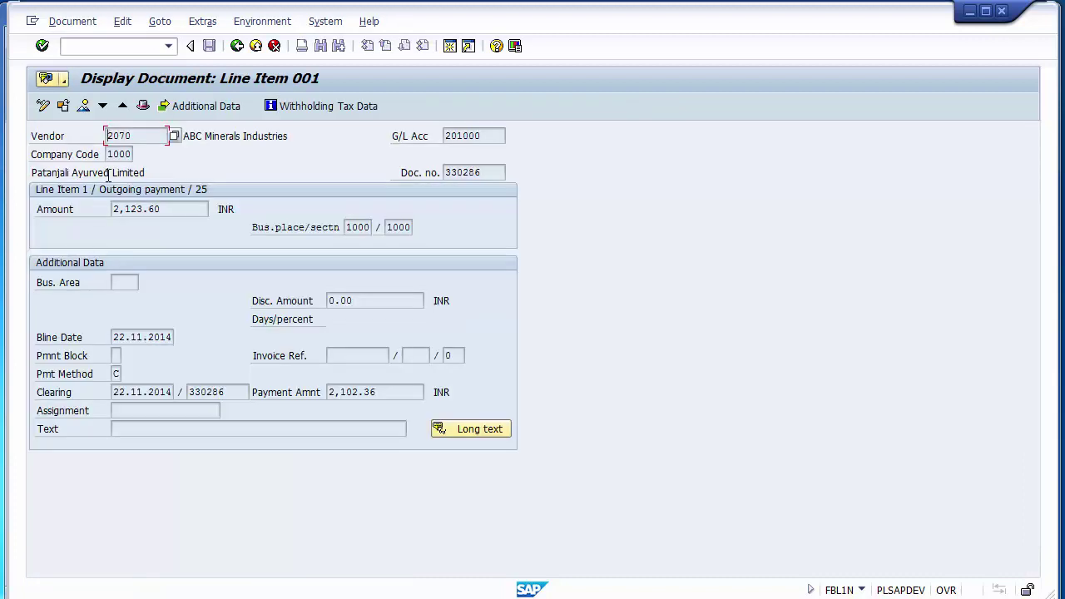
pyautogui.click(84, 106)
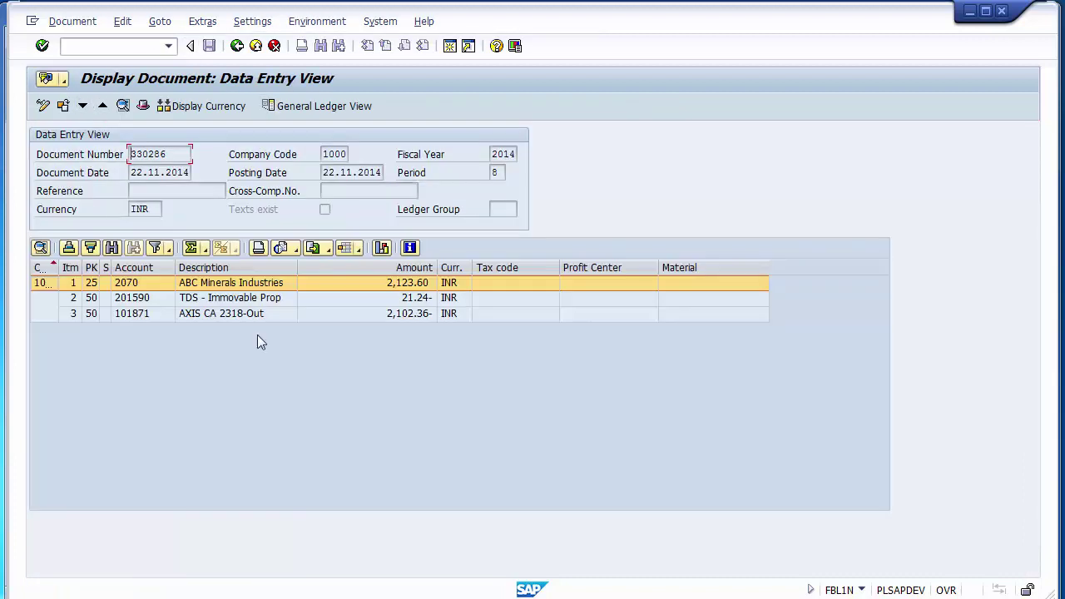
pyautogui.click(416, 287)
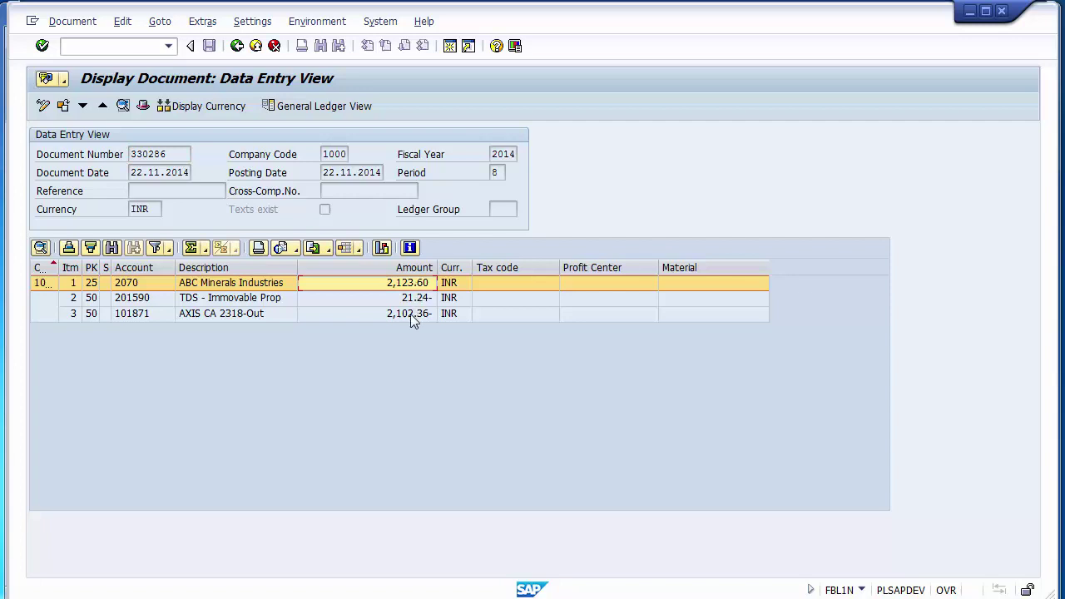
pyautogui.click(408, 298)
pyautogui.click(404, 315)
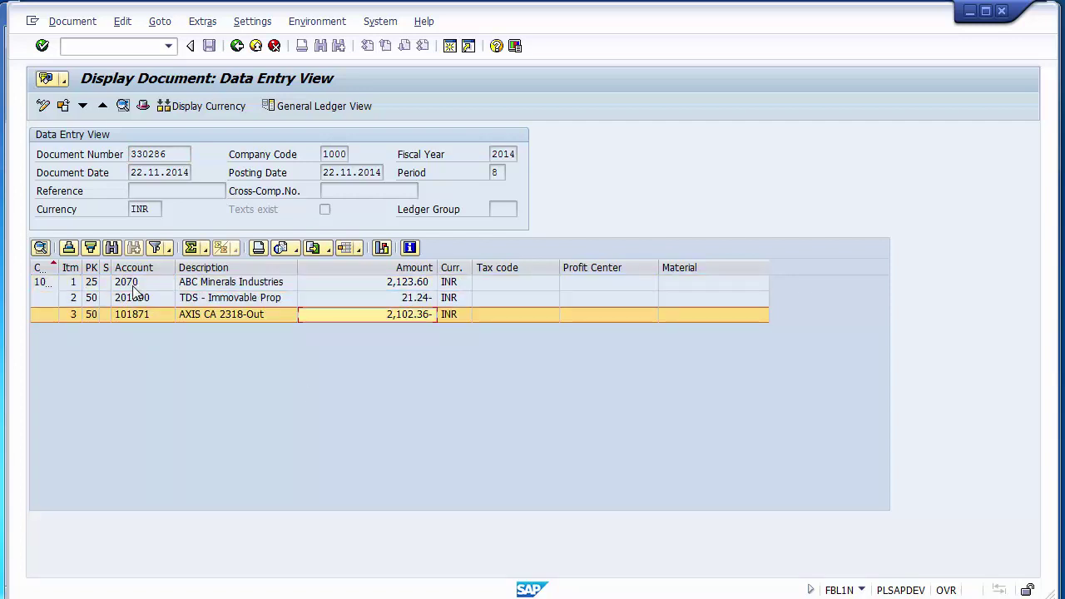
# Review payment document 330286's header: the creating transaction, entry date and entry time
pyautogui.click(143, 107)
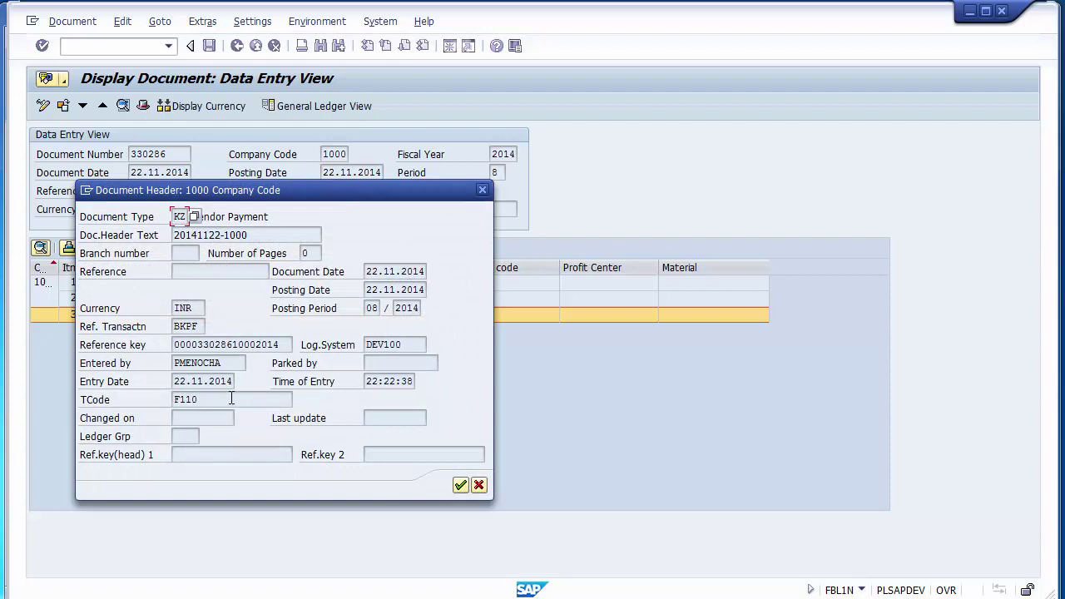
pyautogui.click(231, 400)
pyautogui.moveTo(367, 380); pyautogui.dragTo(415, 379)
pyautogui.moveTo(185, 381); pyautogui.dragTo(234, 381)
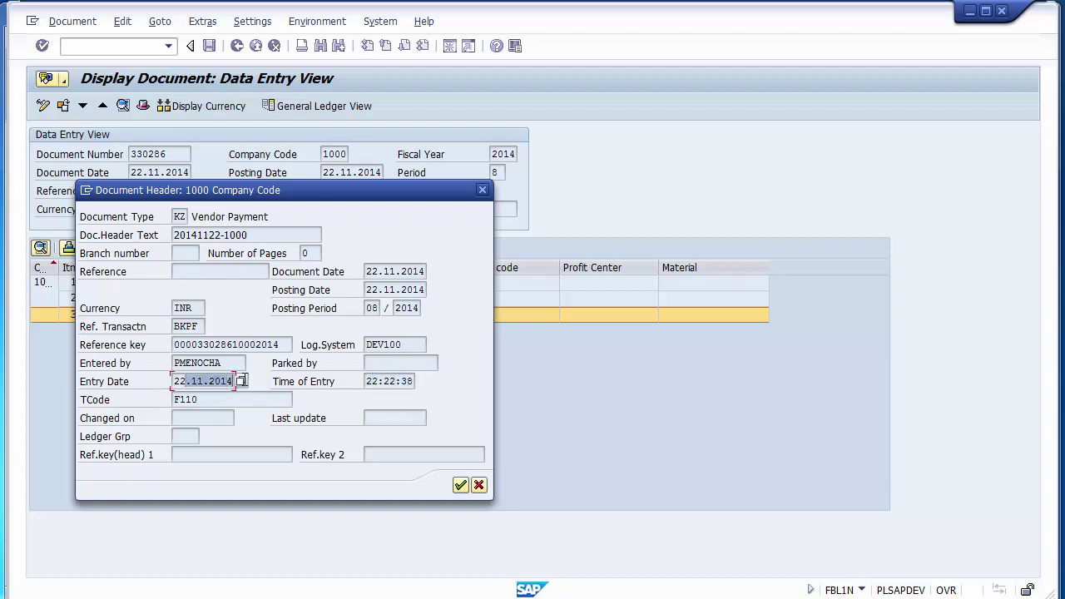
pyautogui.click(461, 484)
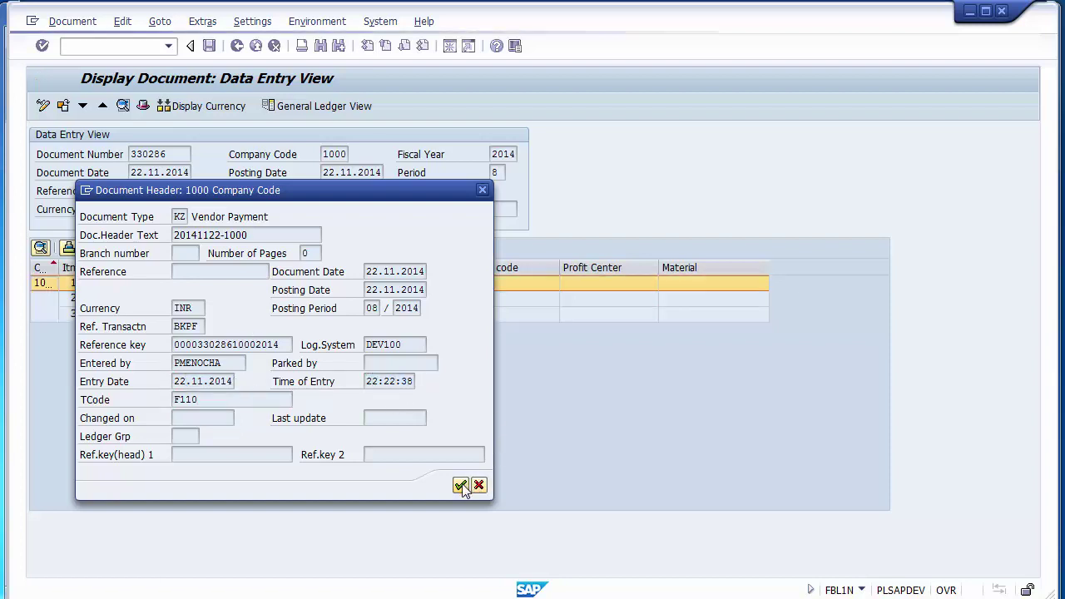
pyautogui.click(486, 192)
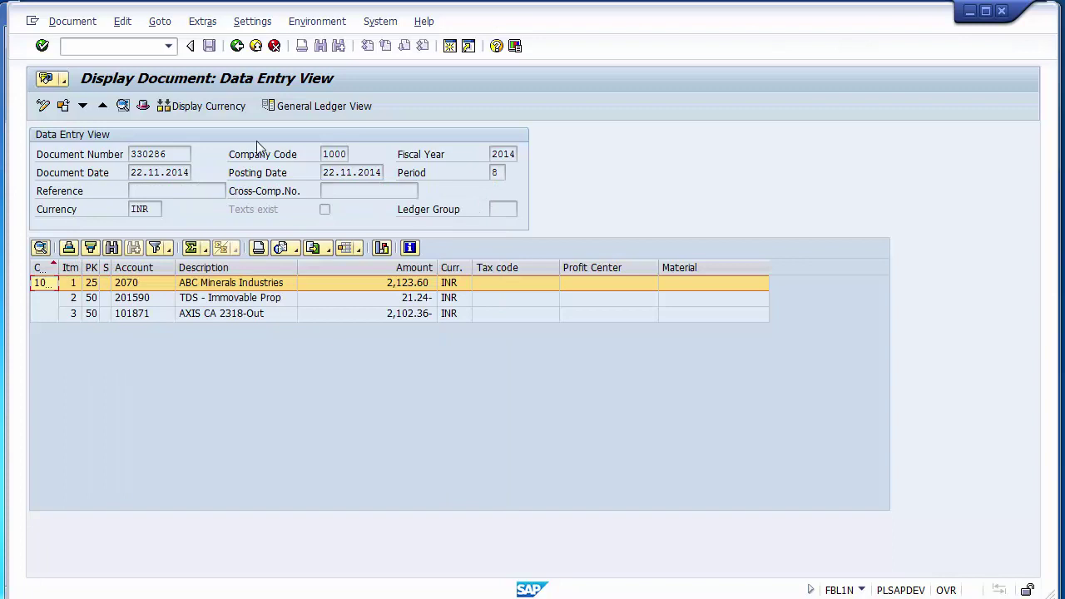
pyautogui.click(252, 380)
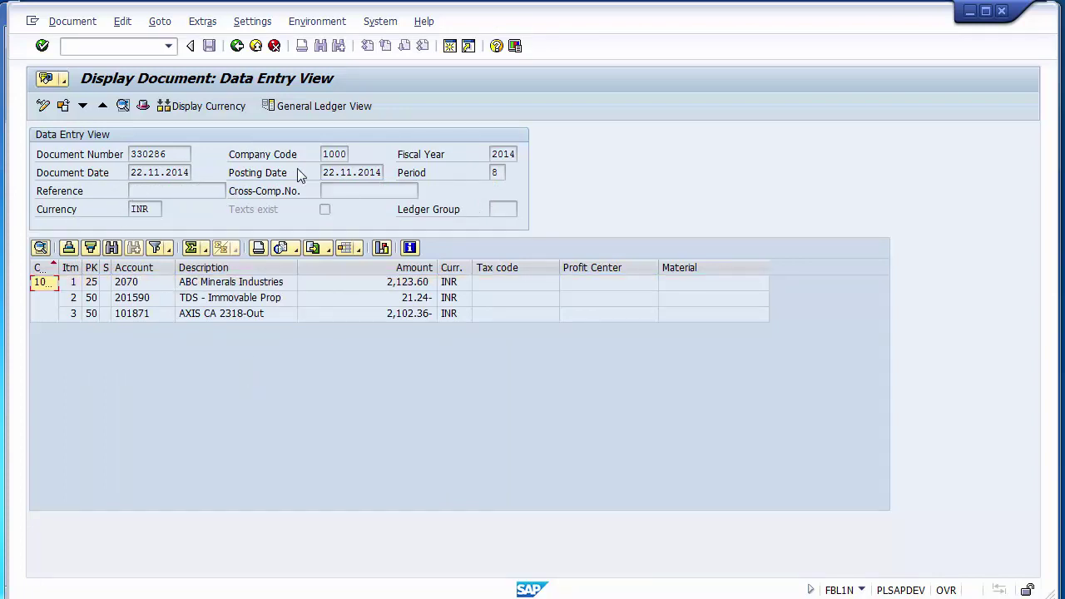
pyautogui.click(317, 22)
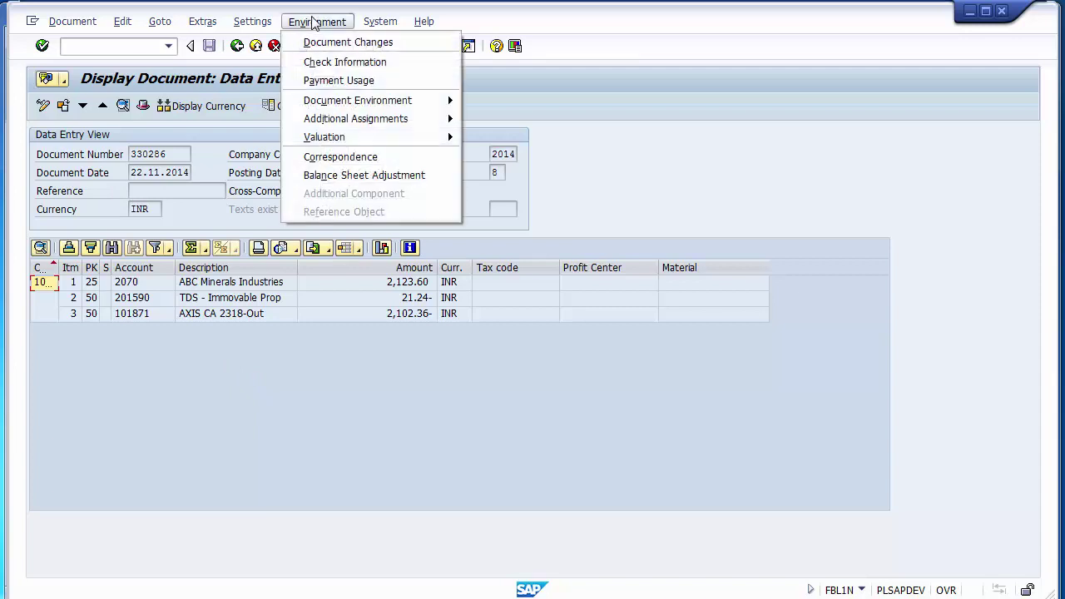
# Confirm check 000015 dated 22.11.2014 for document 330286, then return to vendor 2070's cleared items
pyautogui.click(330, 63)
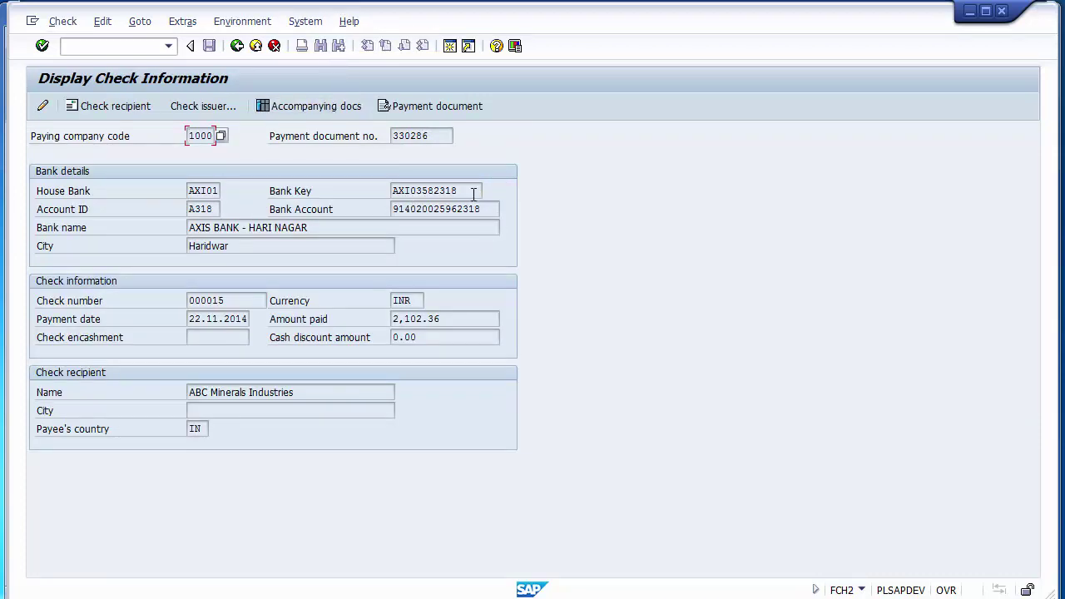
pyautogui.moveTo(241, 300); pyautogui.dragTo(178, 305)
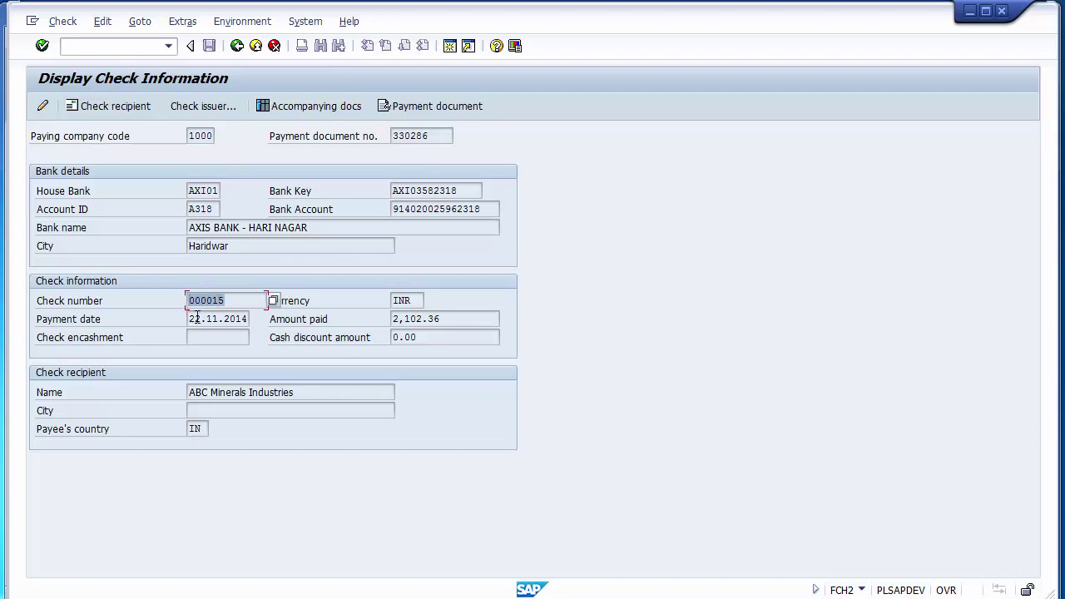
pyautogui.moveTo(185, 320); pyautogui.dragTo(242, 323)
pyautogui.click(238, 46)
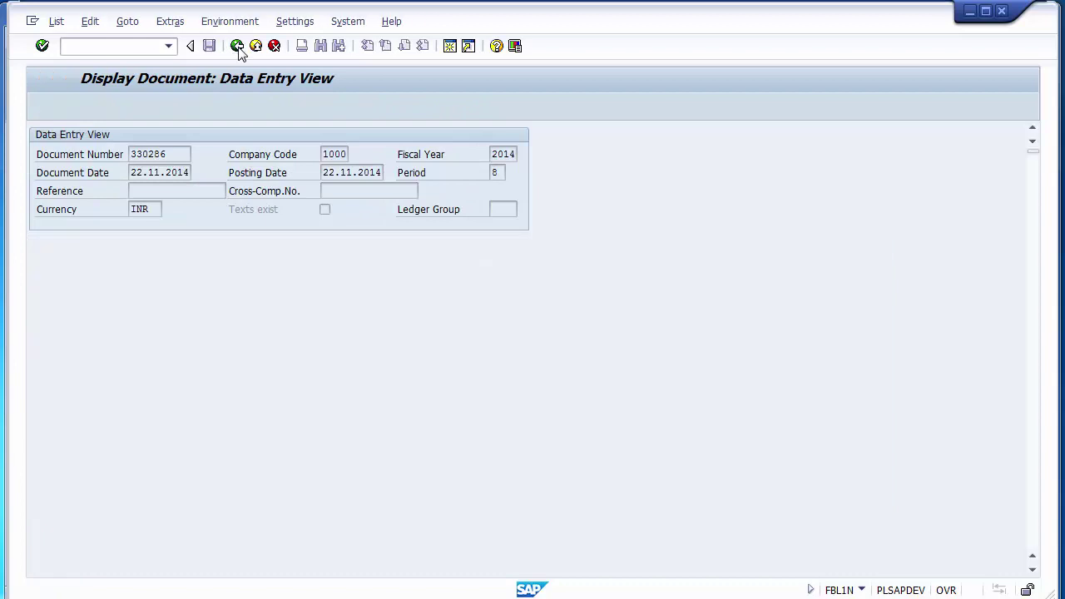
pyautogui.click(237, 46)
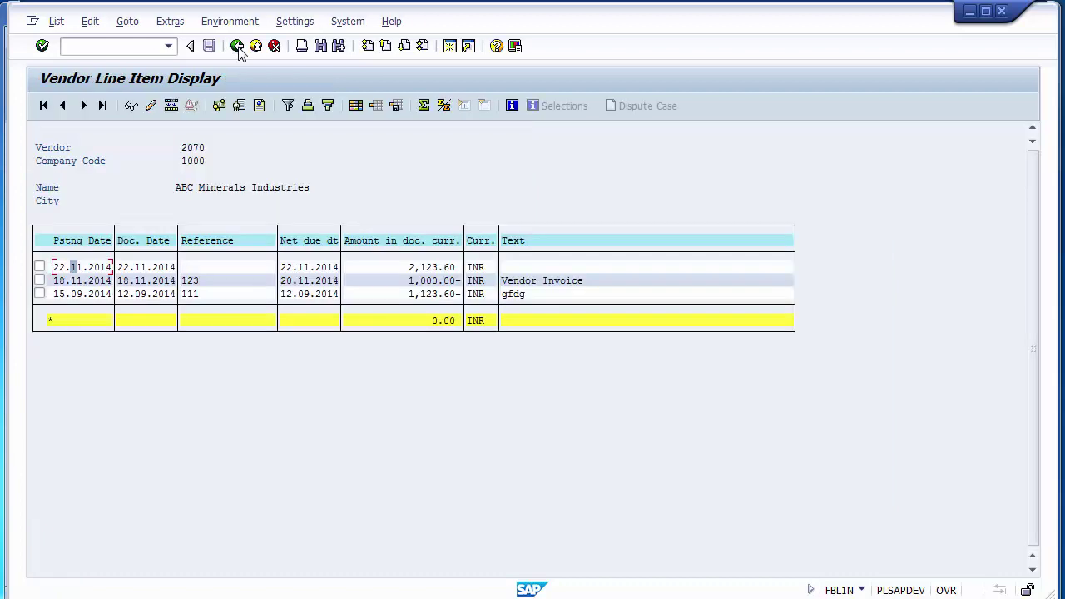